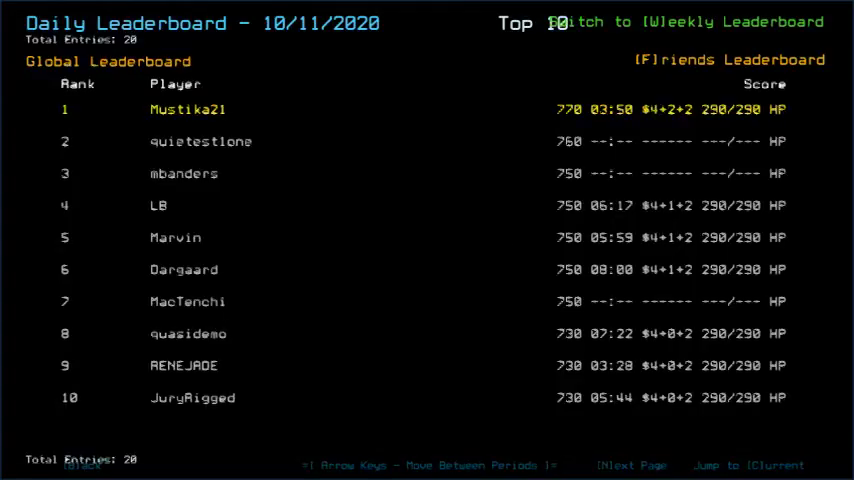
Step: Switch the 10/11/2020 daily leaderboard to friends-only, then back to the global top ten
{"action": "key", "text": "f"}
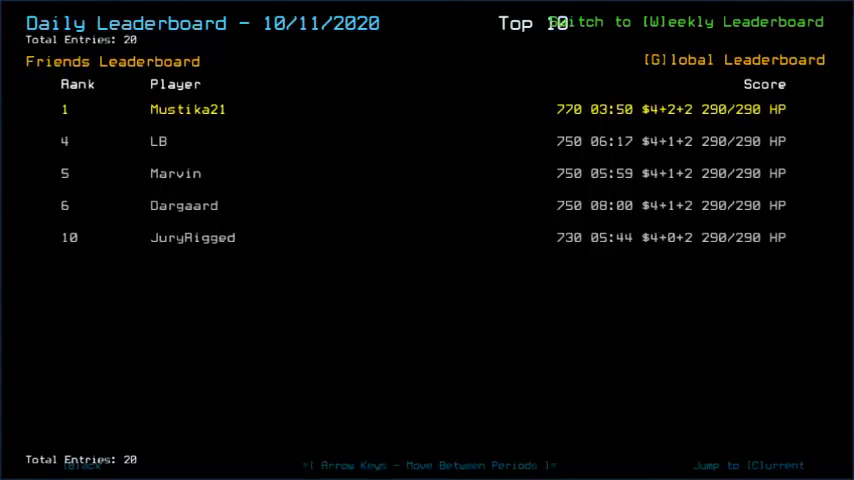
{"action": "key", "text": "g"}
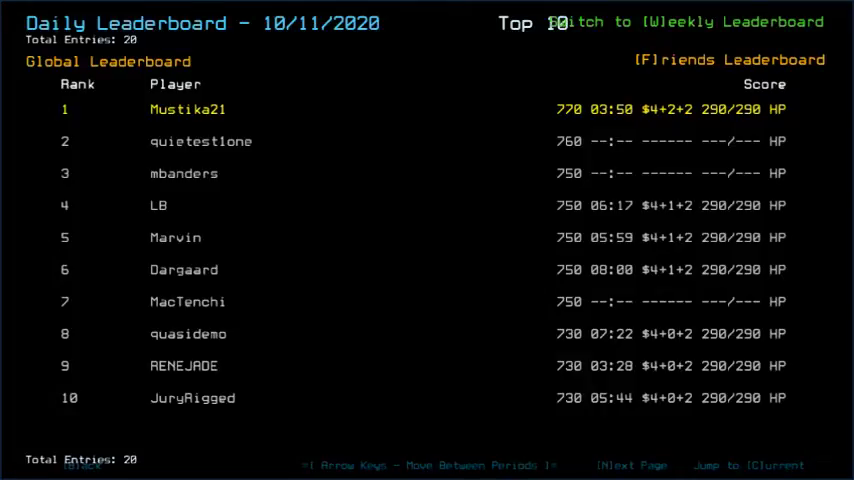
{"action": "type", "text": "b"}
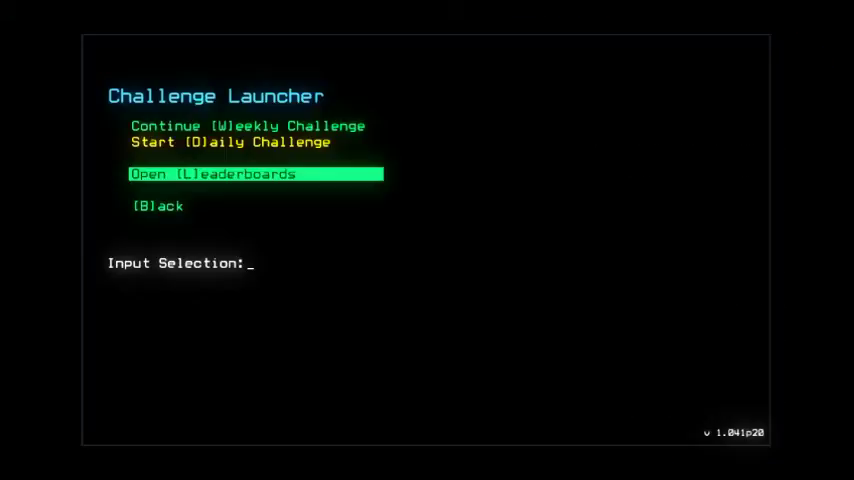
{"action": "type", "text": "d"}
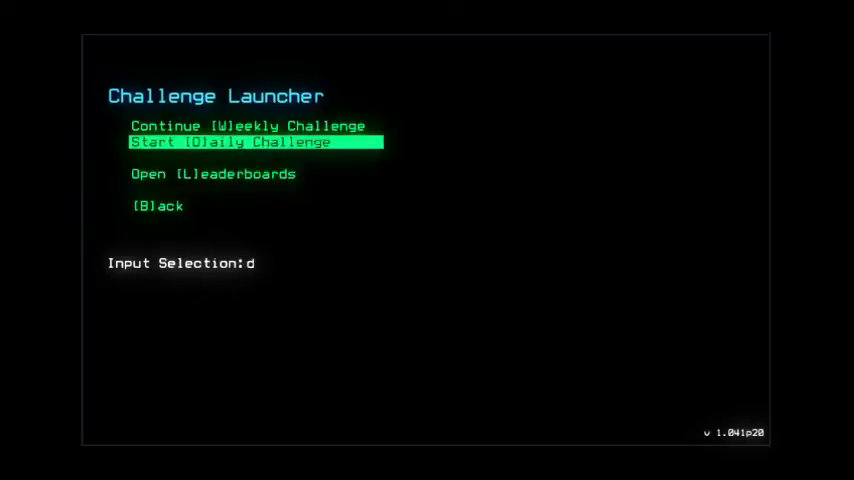
Step: Start the daily challenge, change the far view, quality and clutter graphics settings, then resume
{"action": "key", "text": "Return"}
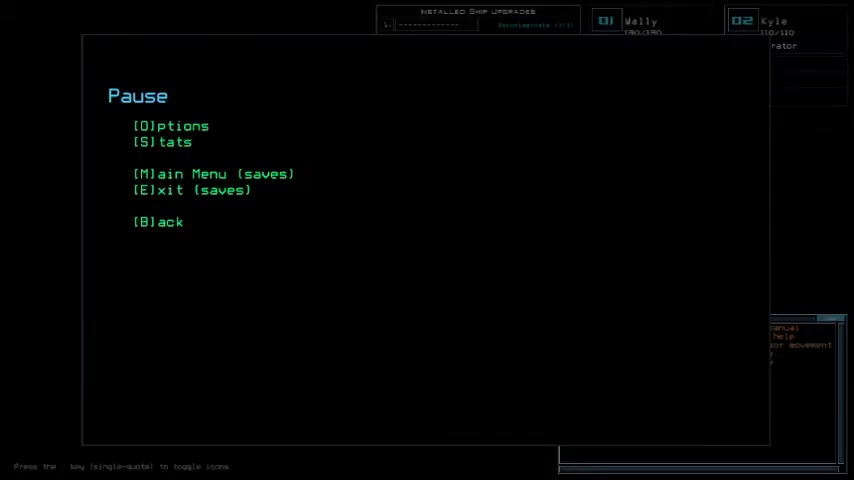
{"action": "key", "text": "o"}
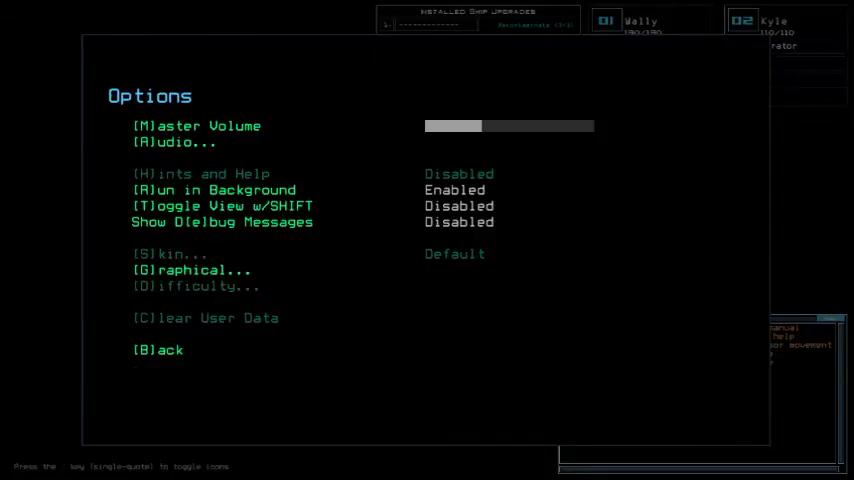
{"action": "key", "text": "g"}
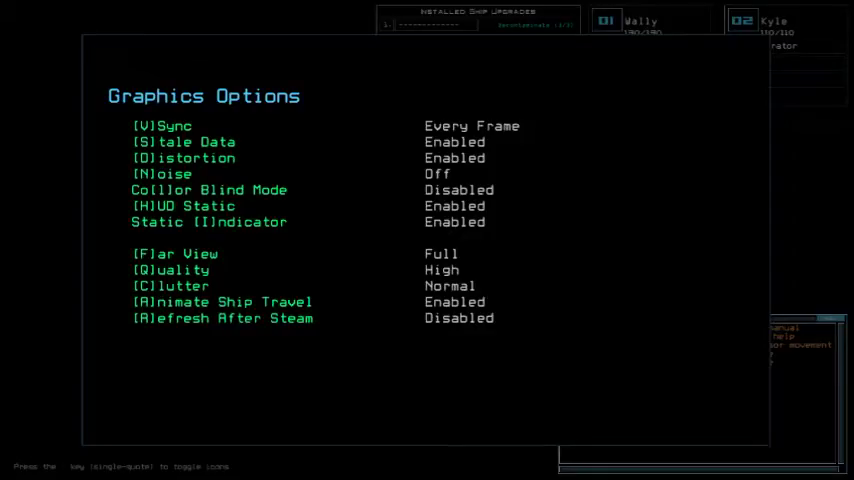
{"action": "key", "text": "f"}
{"action": "key", "text": "q"}
{"action": "key", "text": "c"}
{"action": "key", "text": "b"}
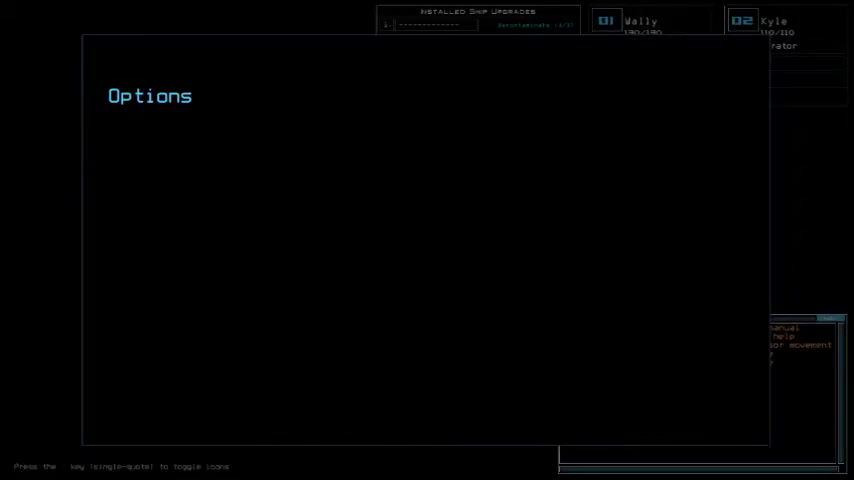
{"action": "key", "text": "b"}
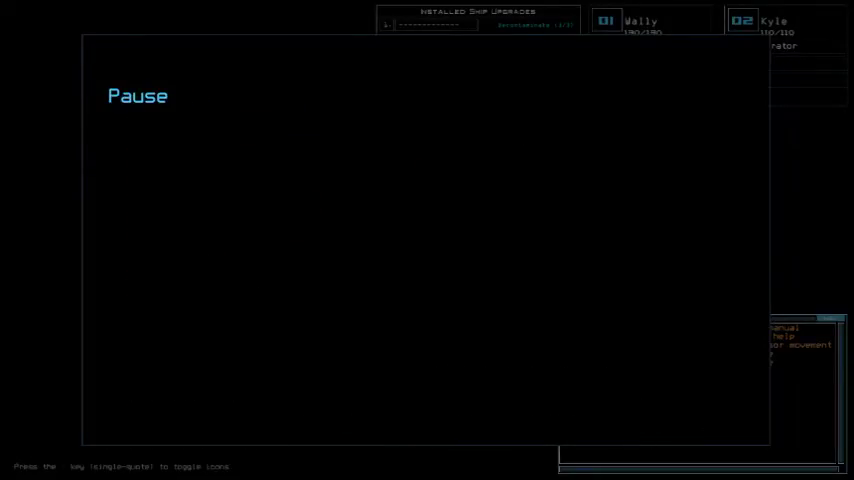
{"action": "key", "text": "b"}
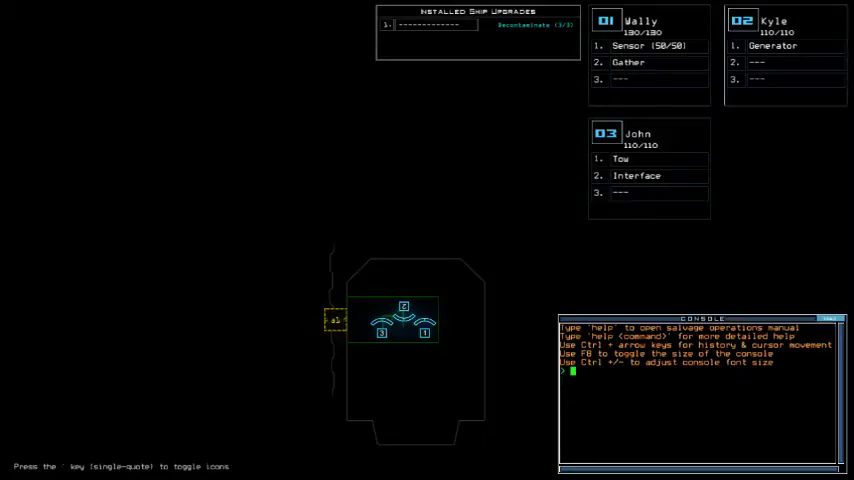
{"action": "type", "text": "a1ias"}
Step: Review the saved command aliases in the Alias Editor and close it without changes
{"action": "key", "text": "Return"}
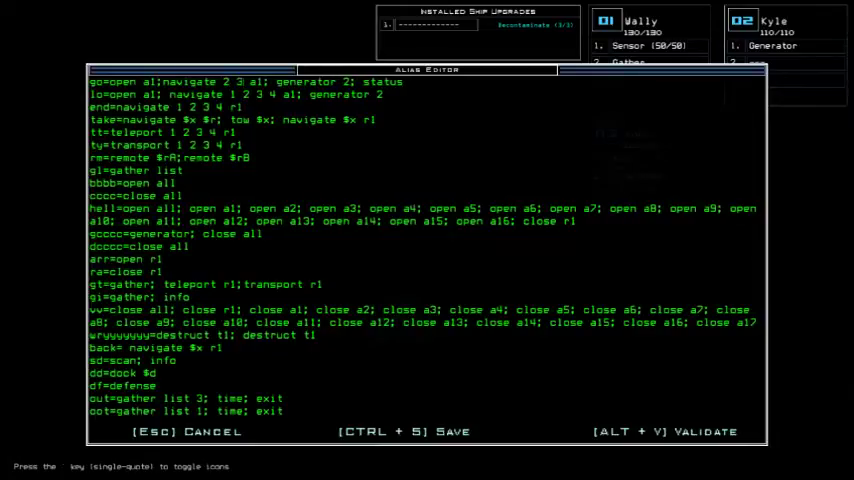
{"action": "key", "text": "Escape"}
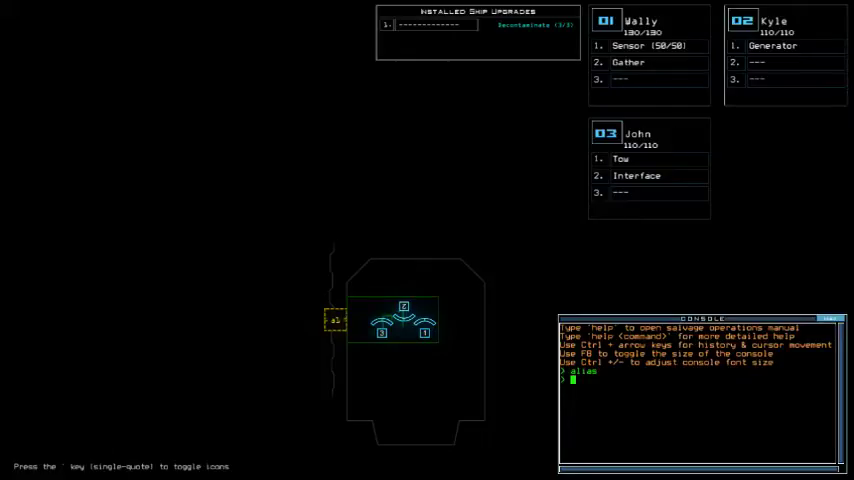
{"action": "type", "text": "status"}
Step: Print the derelict ship status report, then swap the Gather module onto John
{"action": "key", "text": "Return"}
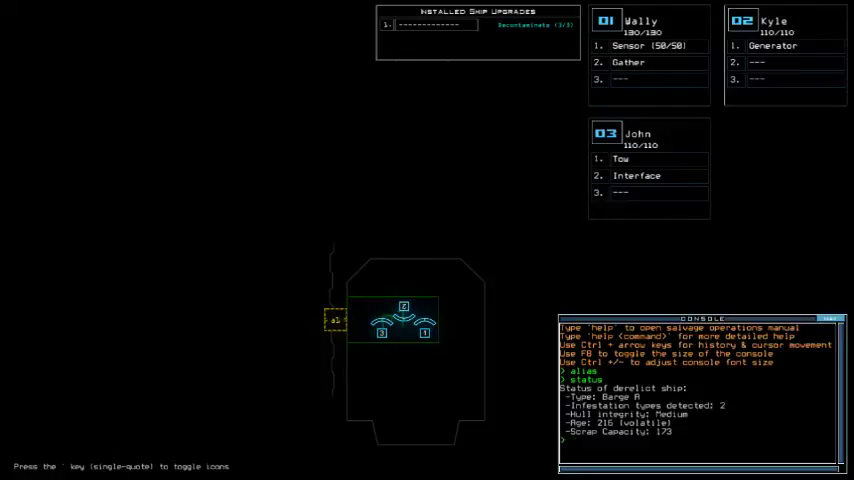
{"action": "type", "text": "3swap"}
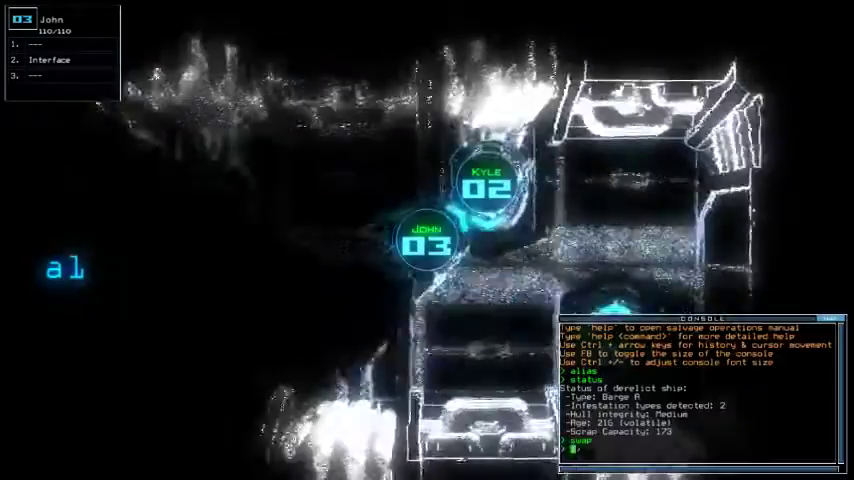
{"action": "key", "text": "Return"}
{"action": "key", "text": "Return"}
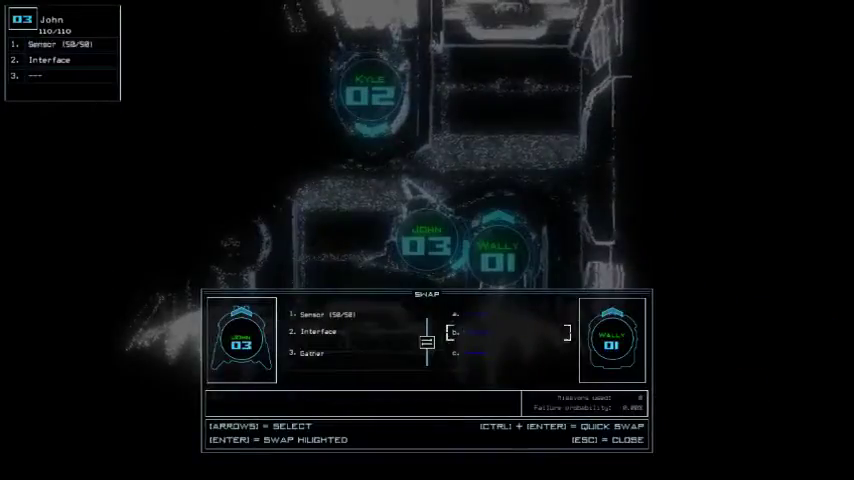
{"action": "key", "text": "Escape"}
{"action": "type", "text": "ss"}
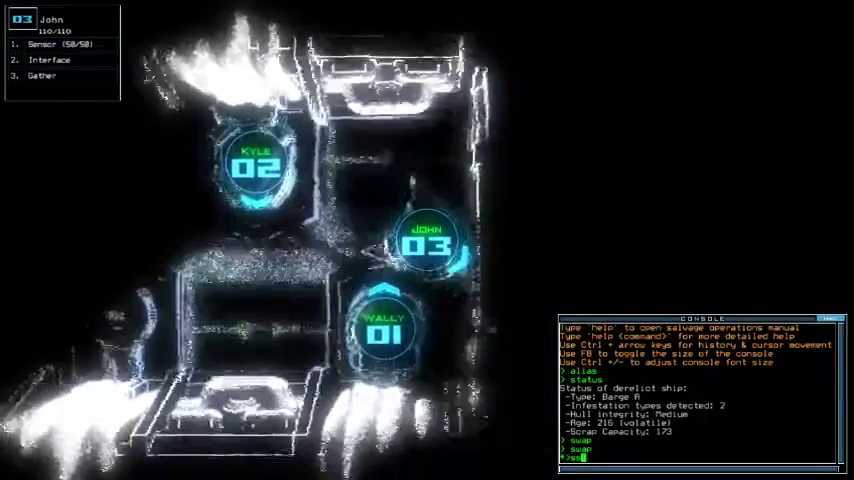
Step: Drop a sensor from John, drive John and Kyle left, and check the schematic map
{"action": "key", "text": "Return"}
{"action": "key", "text": "Left"}
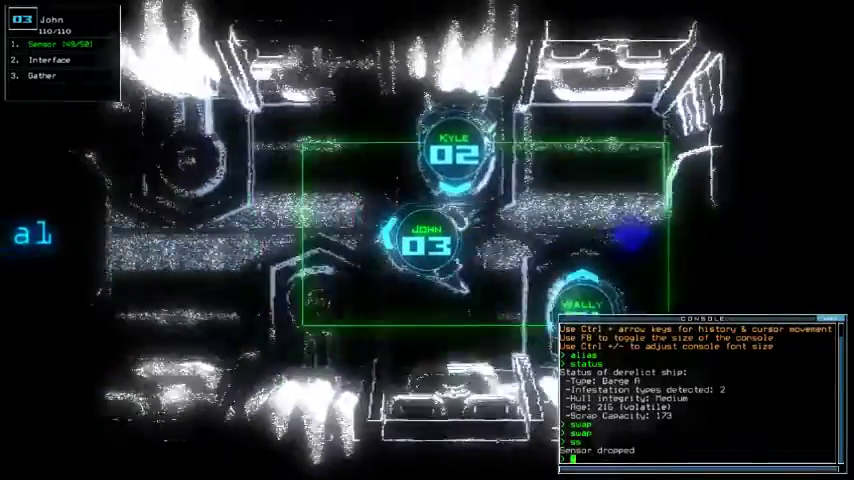
{"action": "key", "text": "2"}
{"action": "key", "text": "Left"}
{"action": "key", "text": "3"}
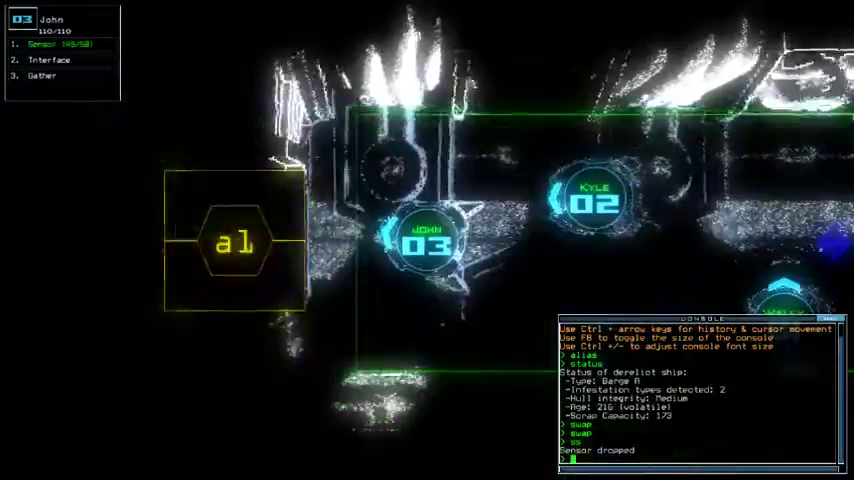
{"action": "key", "text": "Tab"}
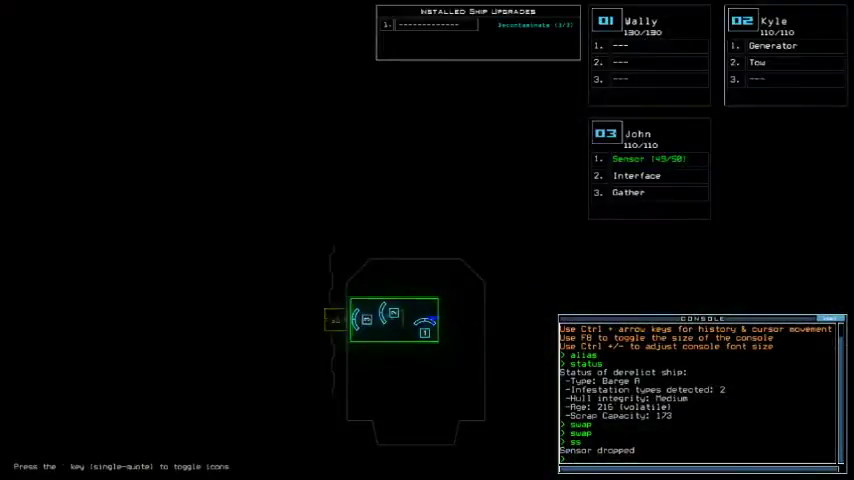
{"action": "key", "text": "ctrl+Left"}
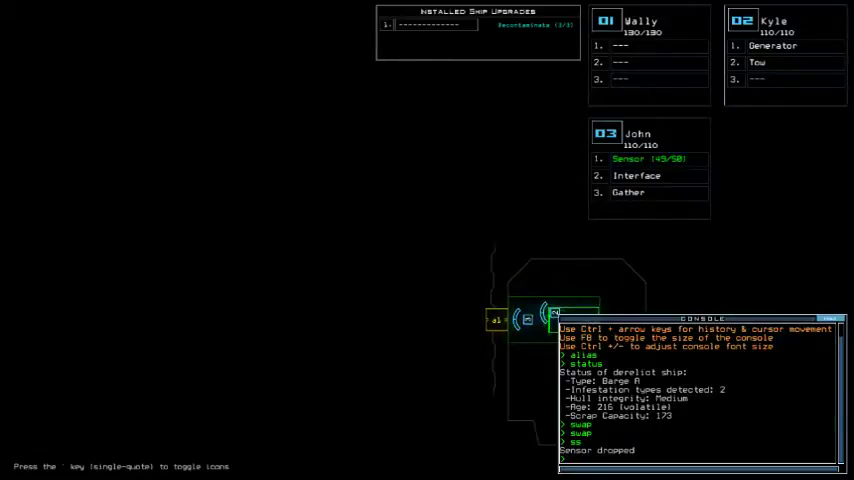
{"action": "key", "text": "Tab"}
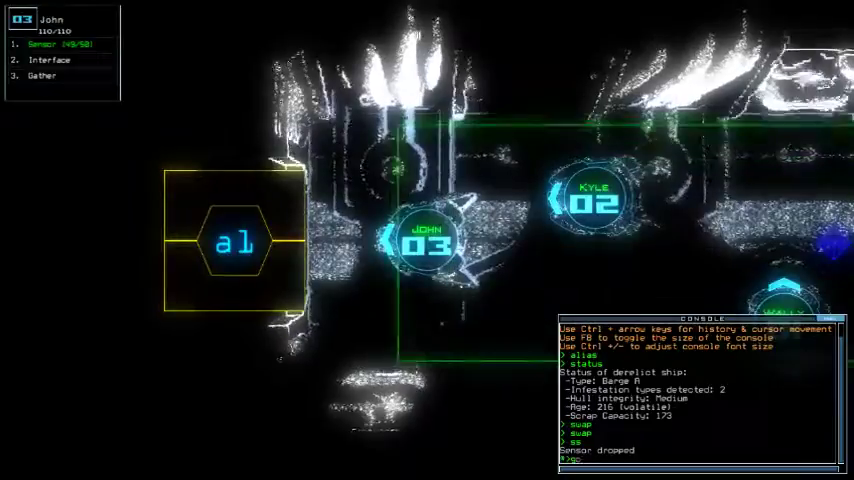
{"action": "type", "text": "go"}
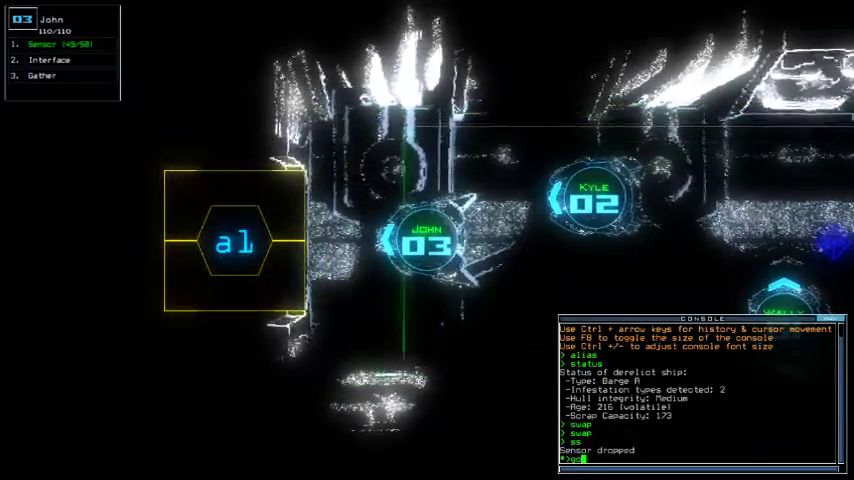
Step: Send the drones in, drop a sensor, and activate Kyle's generator
{"action": "key", "text": "Return"}
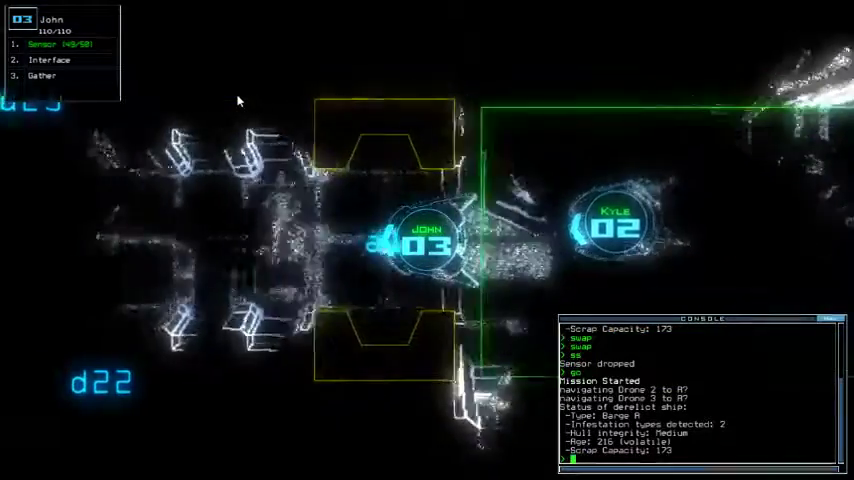
{"action": "type", "text": "ss"}
{"action": "key", "text": "Return"}
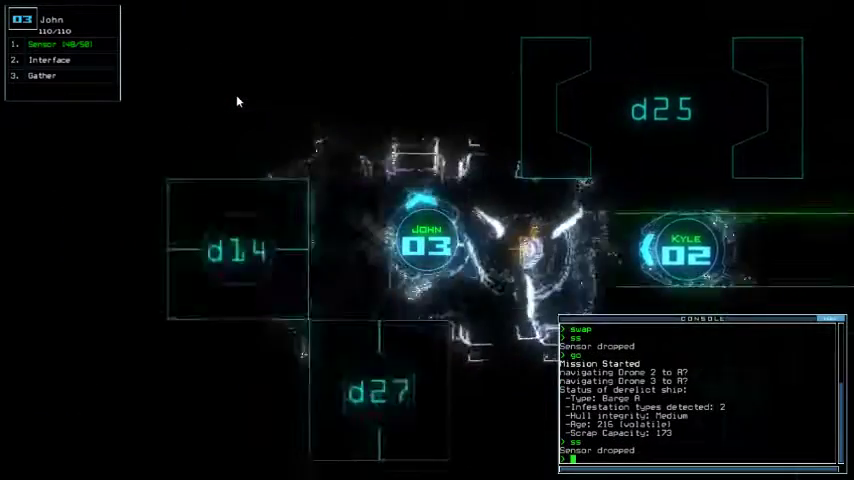
{"action": "key", "text": "2"}
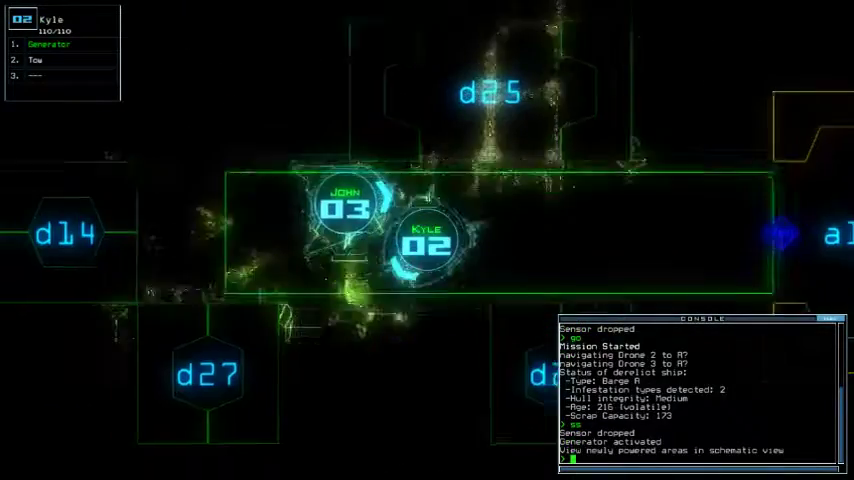
{"action": "key", "text": "Tab"}
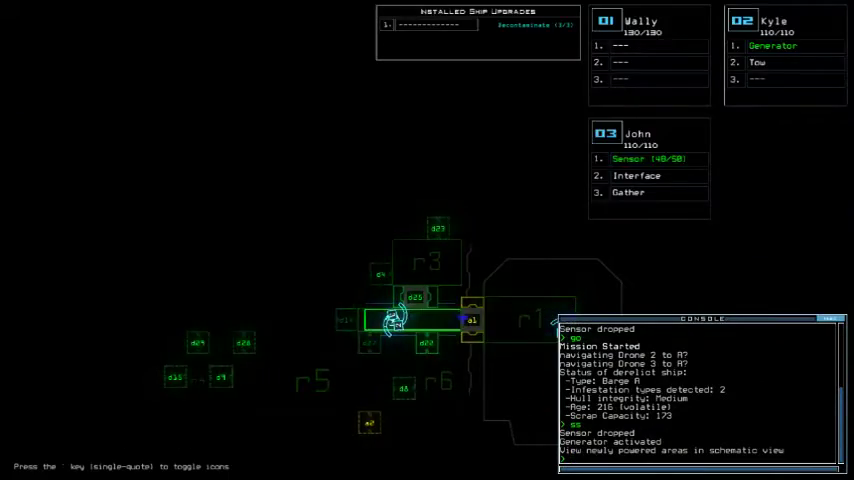
{"action": "key", "text": "Tab"}
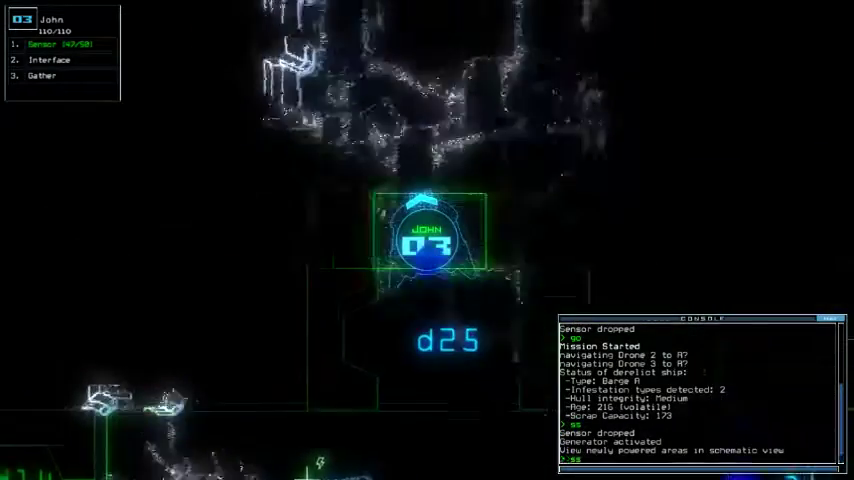
{"action": "type", "text": "ss"}
Step: Drop another sensor, gather the room's scrap, and cycle the doors to room r3
{"action": "key", "text": "Return"}
{"action": "type", "text": "g"}
{"action": "key", "text": "Return"}
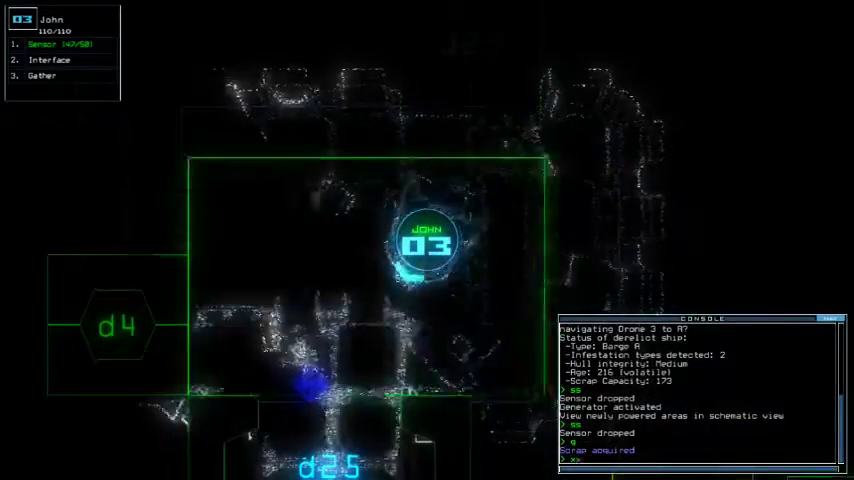
{"action": "type", "text": "xx r3"}
{"action": "key", "text": "Return"}
{"action": "key", "text": "Tab"}
{"action": "key", "text": "Tab"}
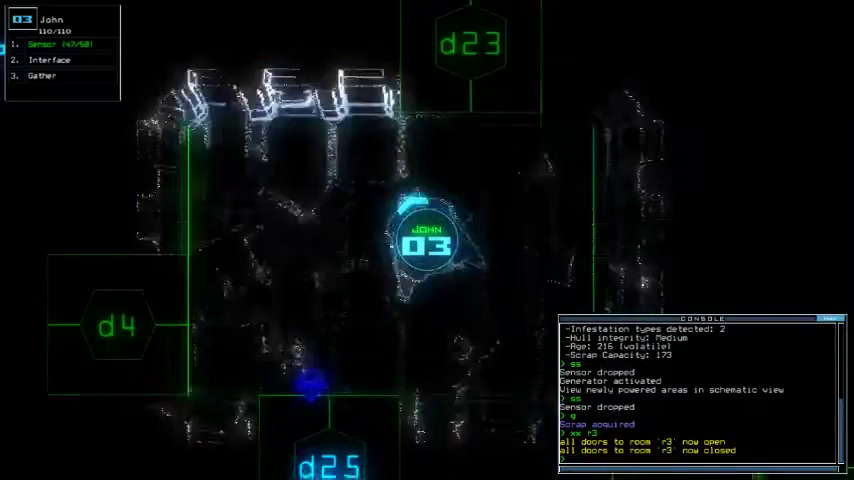
{"action": "type", "text": "d23"}
Step: Take John through door d23 to drop a motion sensor and collect scrap, then return
{"action": "key", "text": "Return"}
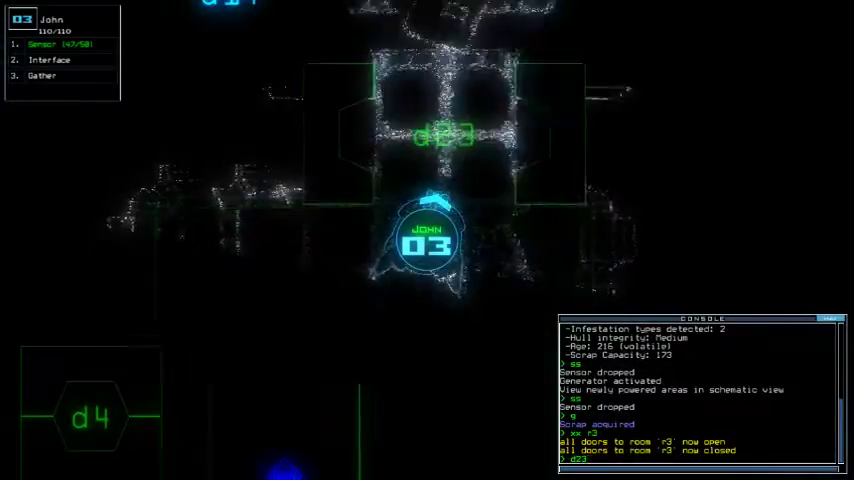
{"action": "key", "text": "Up"}
{"action": "type", "text": "ss"}
{"action": "key", "text": "Return"}
{"action": "type", "text": "g"}
{"action": "key", "text": "Return"}
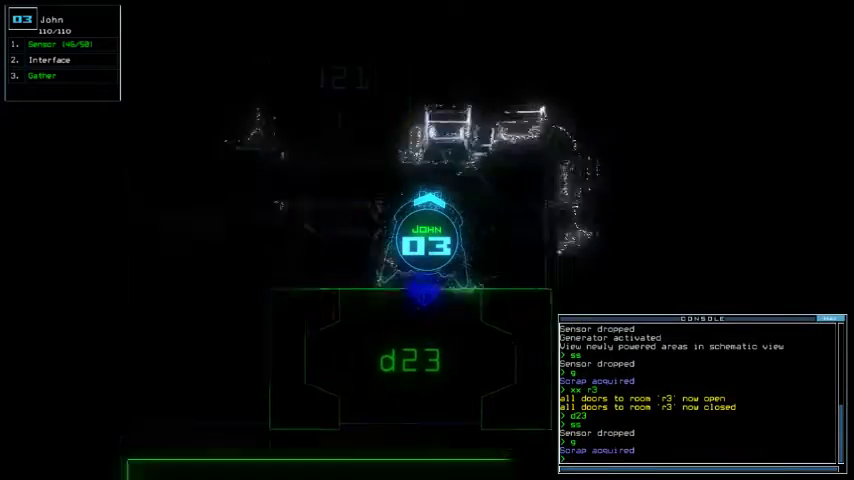
{"action": "type", "text": "d23"}
{"action": "key", "text": "Return"}
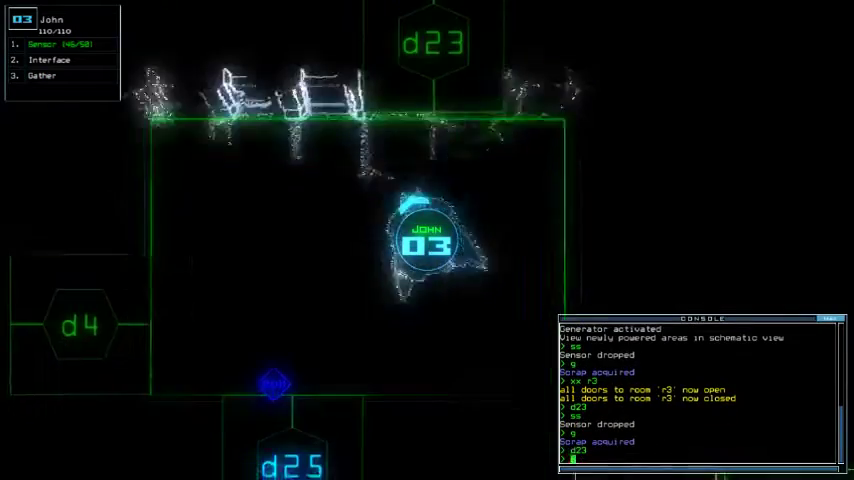
{"action": "type", "text": "d4"}
{"action": "key", "text": "Tab"}
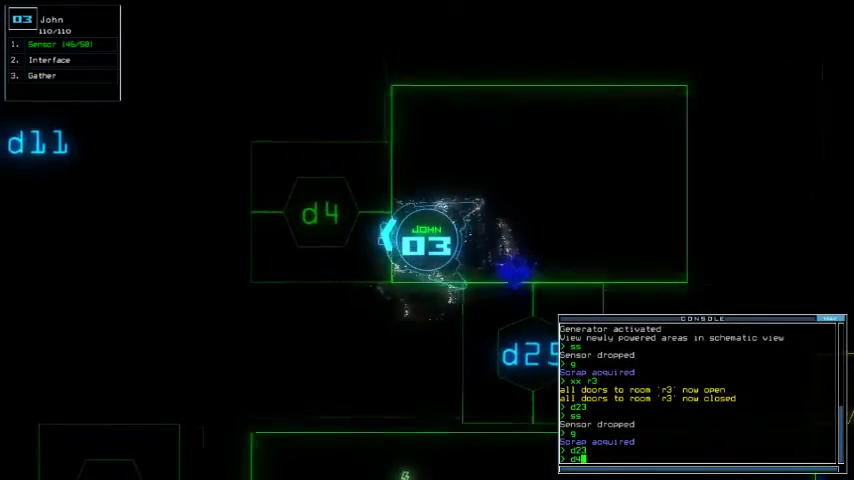
{"action": "key", "text": "Tab"}
Step: Open doors d4 and d25 with a sensor dropped, close nearby doors, and cycle d14
{"action": "key", "text": "Return"}
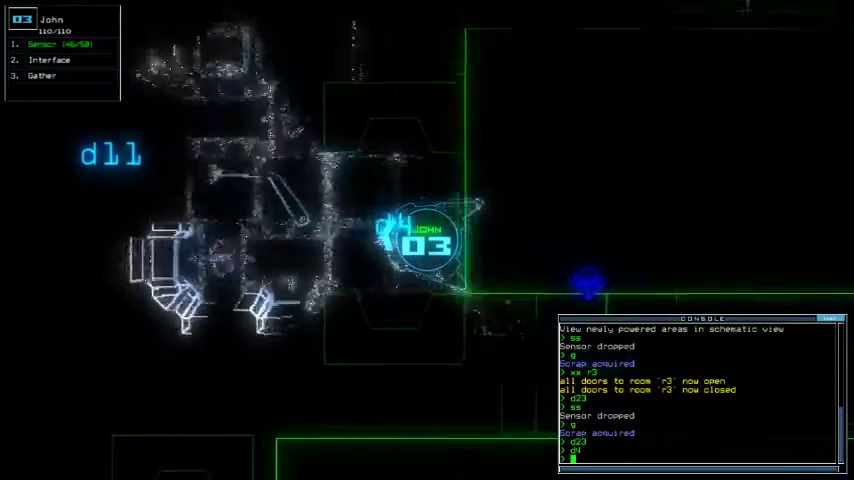
{"action": "type", "text": "ss"}
{"action": "key", "text": "Return"}
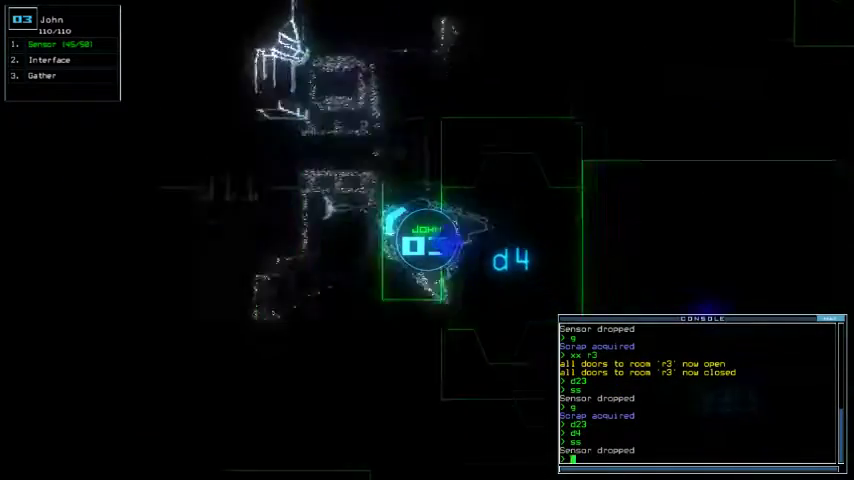
{"action": "type", "text": "d25"}
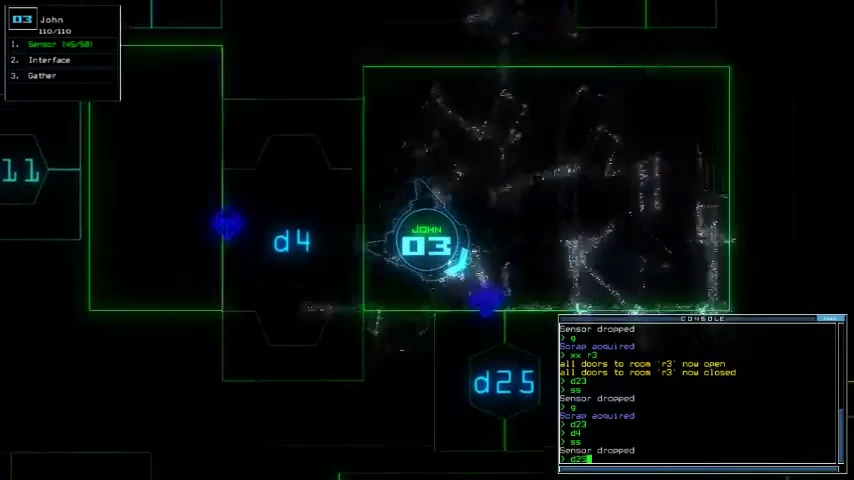
{"action": "key", "text": "Return"}
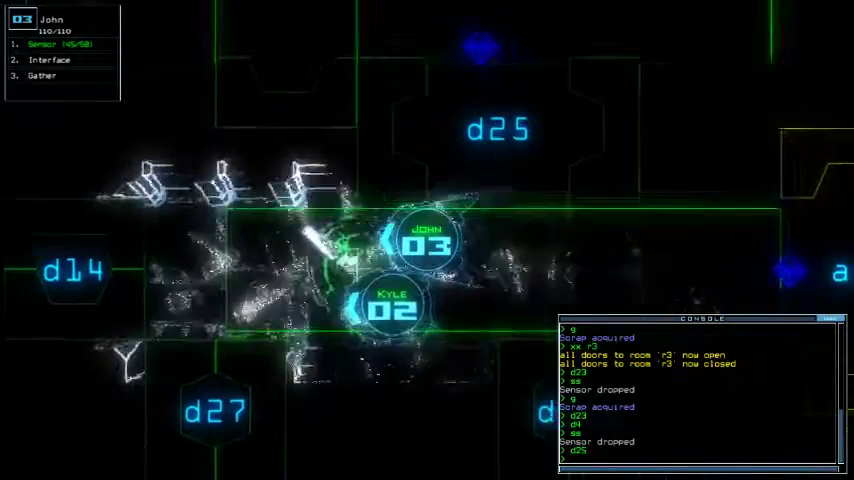
{"action": "type", "text": "cccc"}
{"action": "key", "text": "Return"}
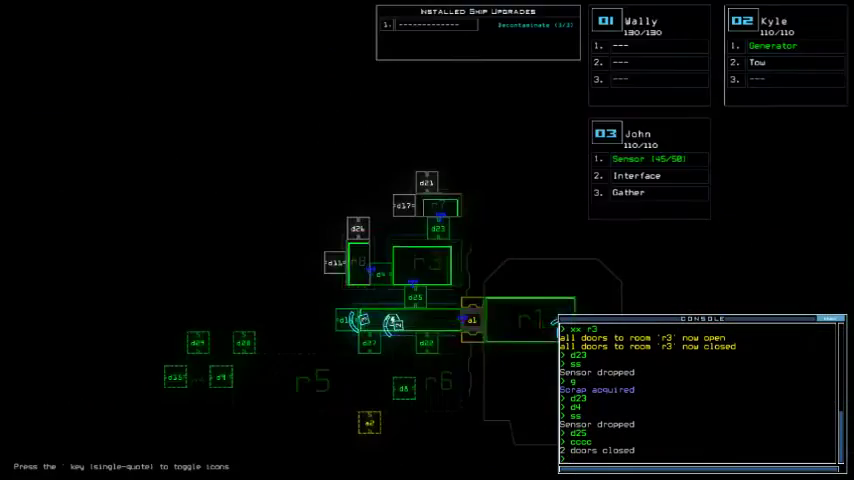
{"action": "type", "text": "d14;d14"}
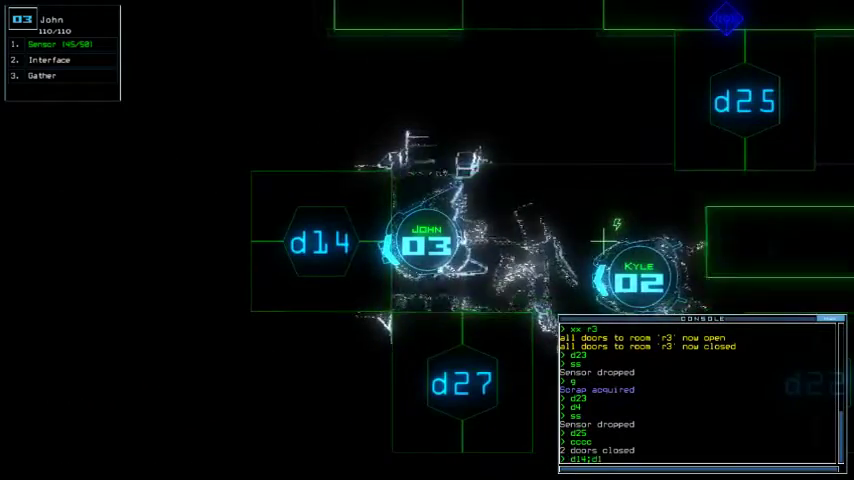
{"action": "key", "text": "Return"}
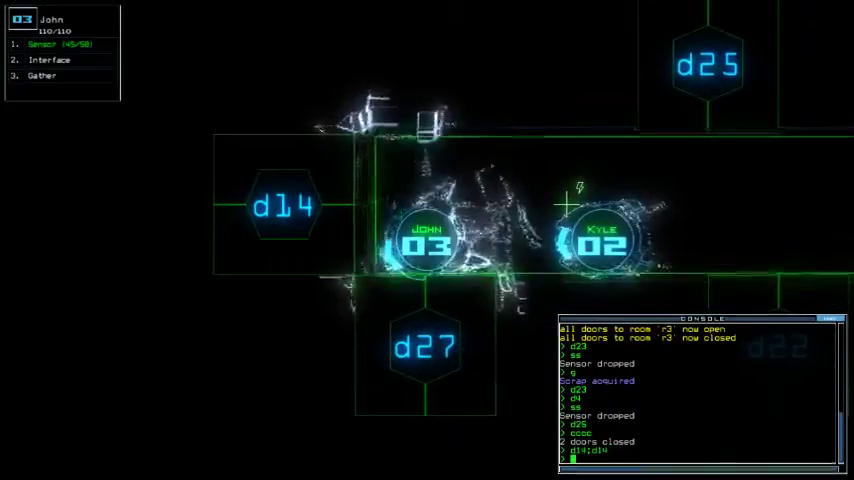
{"action": "type", "text": "d27"}
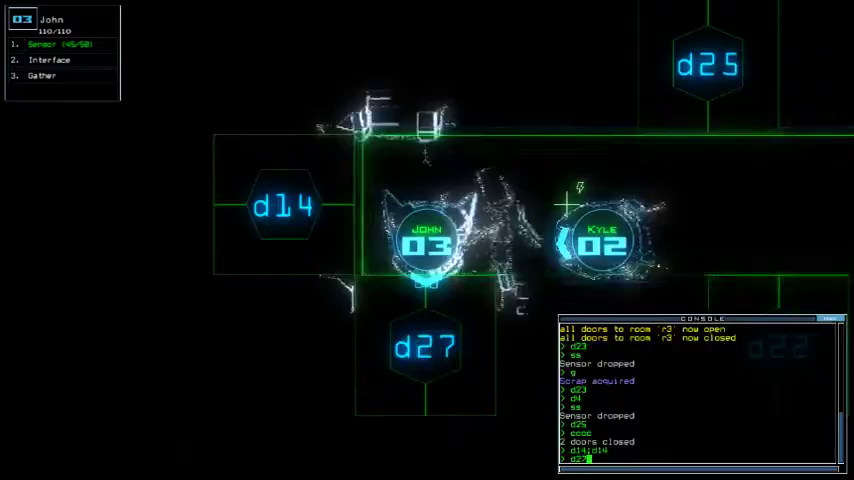
Step: Open door d27, drop a motion sensor, gather the room's scrap, and close the nearby door
{"action": "key", "text": "Return"}
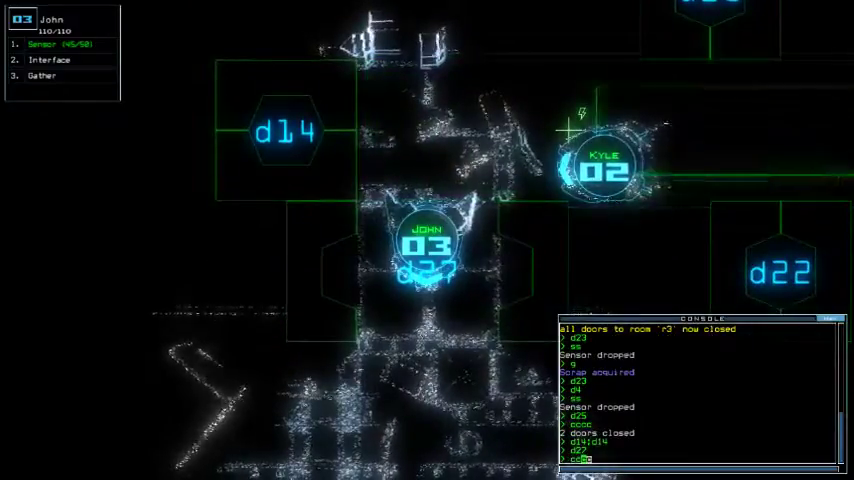
{"action": "type", "text": "cc"}
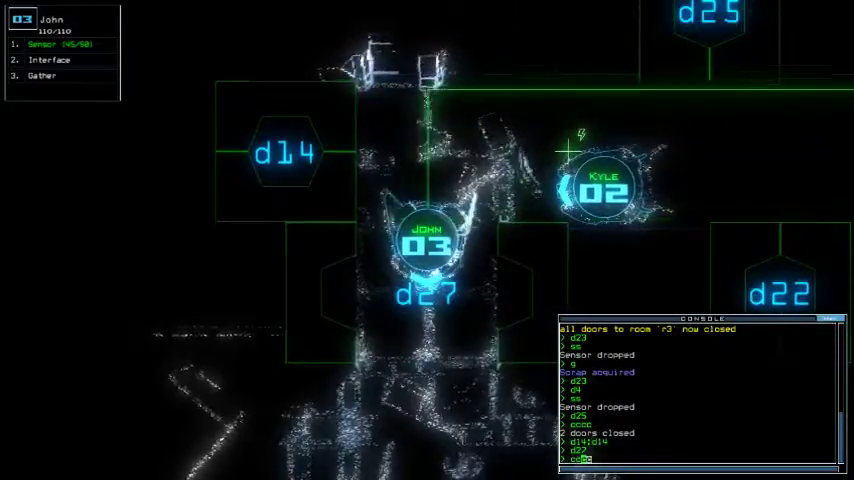
{"action": "key", "text": "BackSpace"}
{"action": "key", "text": "BackSpace"}
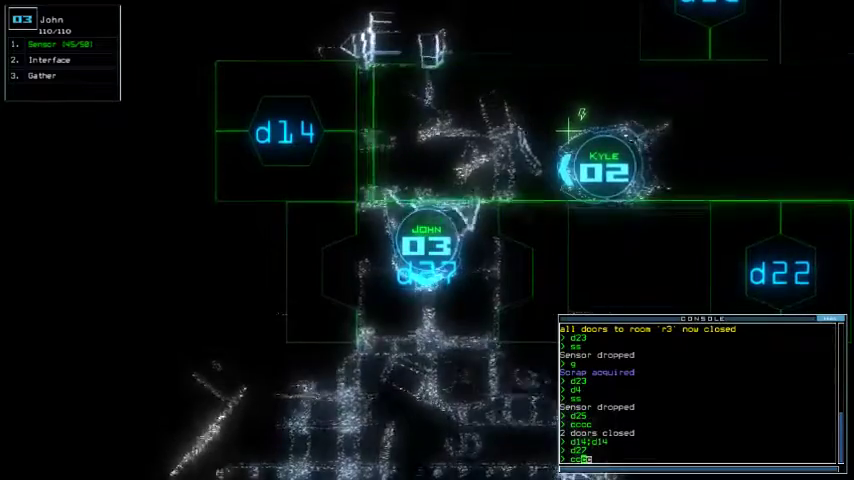
{"action": "key", "text": "Tab"}
{"action": "key", "text": "Tab"}
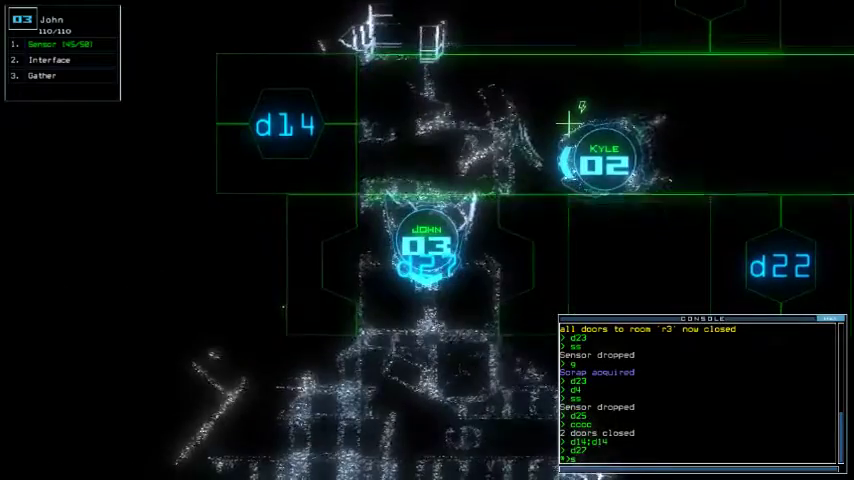
{"action": "type", "text": "ss"}
{"action": "key", "text": "Return"}
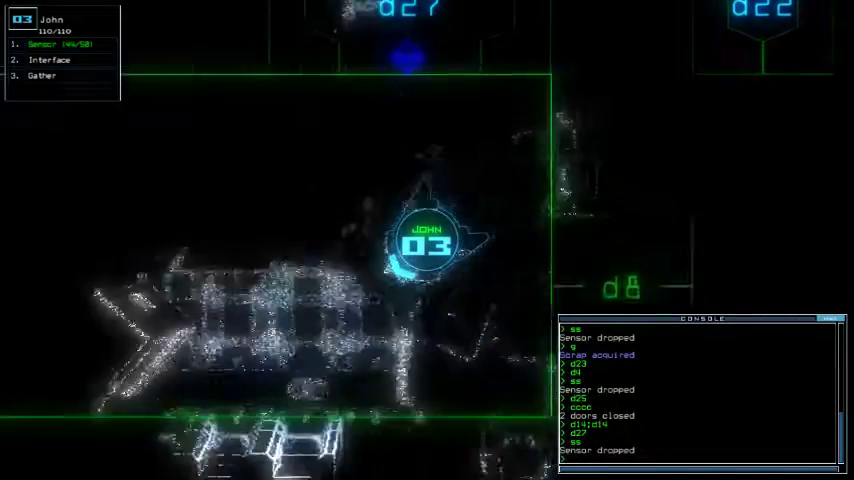
{"action": "key", "text": "Down"}
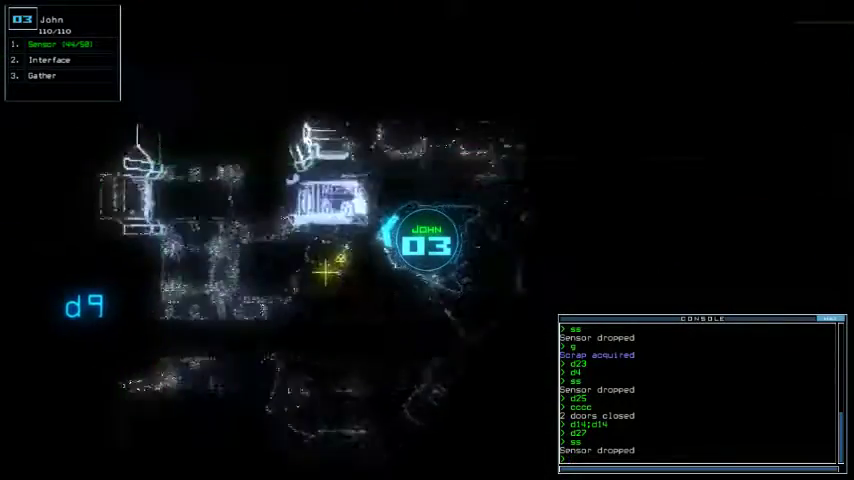
{"action": "type", "text": "g"}
{"action": "key", "text": "Return"}
{"action": "key", "text": "Down"}
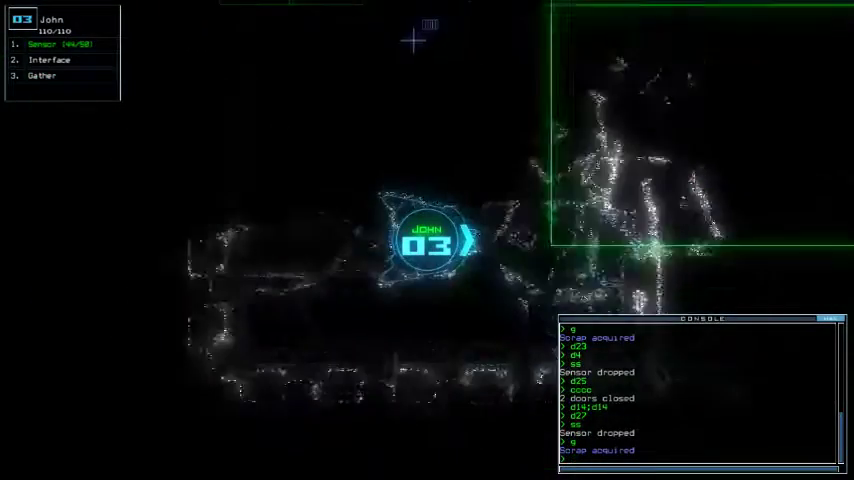
{"action": "key", "text": "Right"}
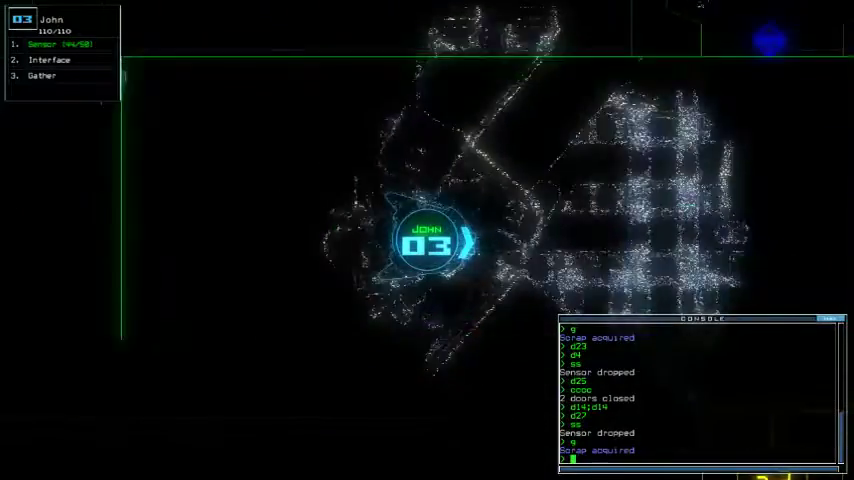
{"action": "type", "text": "cccc"}
{"action": "key", "text": "Return"}
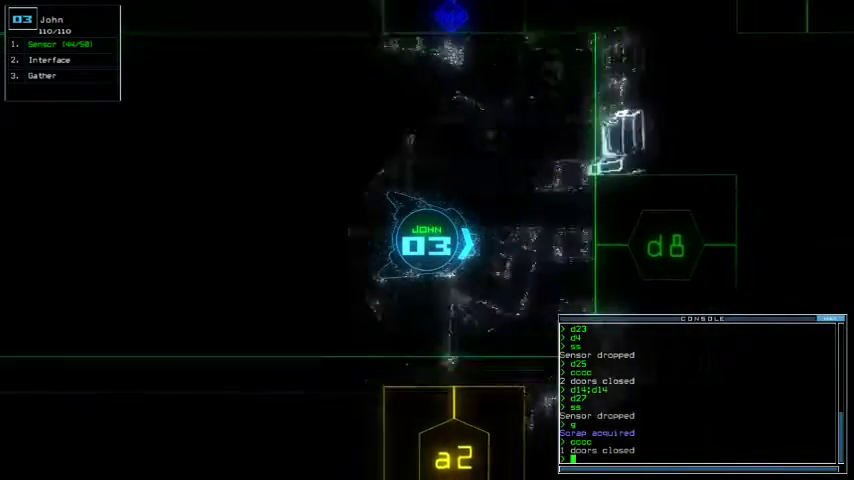
Step: Open door d8, drop a sensor beyond it, drive John onward, and redock at a2
{"action": "key", "text": "Tab"}
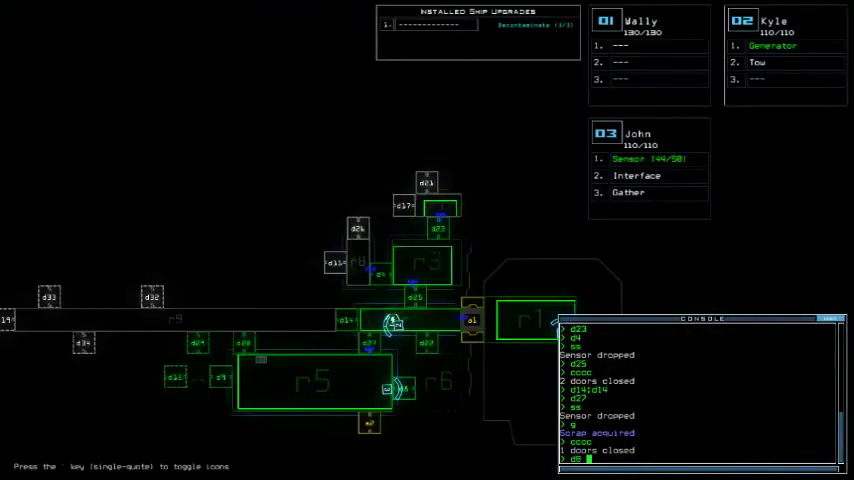
{"action": "key", "text": "Tab"}
{"action": "key", "text": "Return"}
{"action": "type", "text": "ss"}
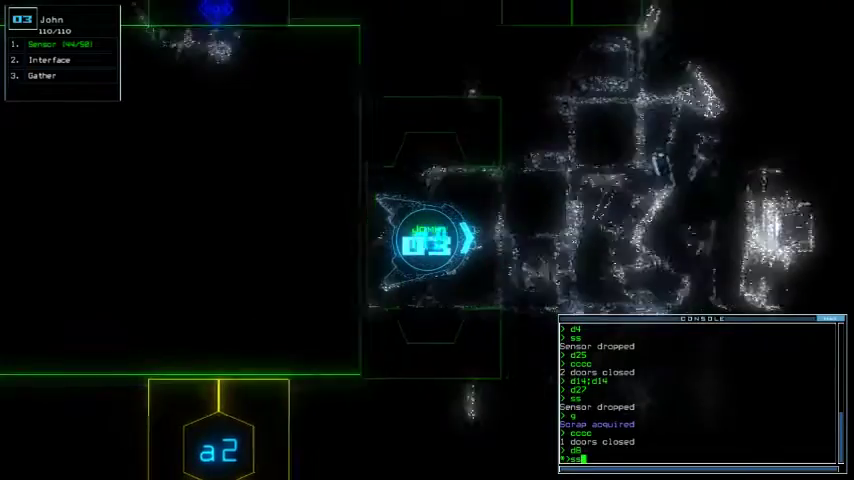
{"action": "key", "text": "Return"}
{"action": "type", "text": "rv"}
{"action": "key", "text": "Return"}
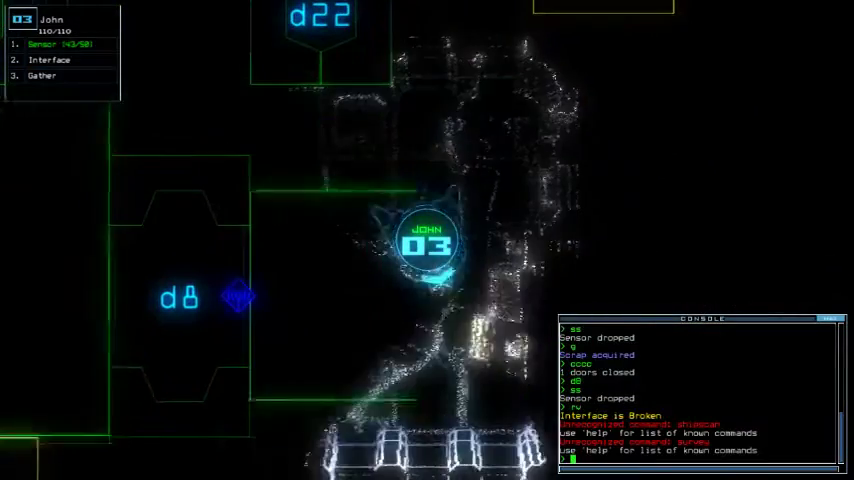
{"action": "key", "text": "Left"}
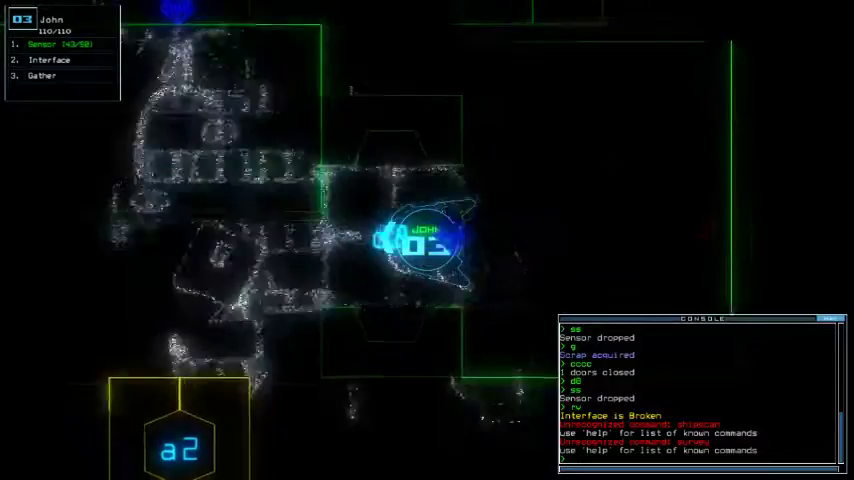
{"action": "key", "text": "Left"}
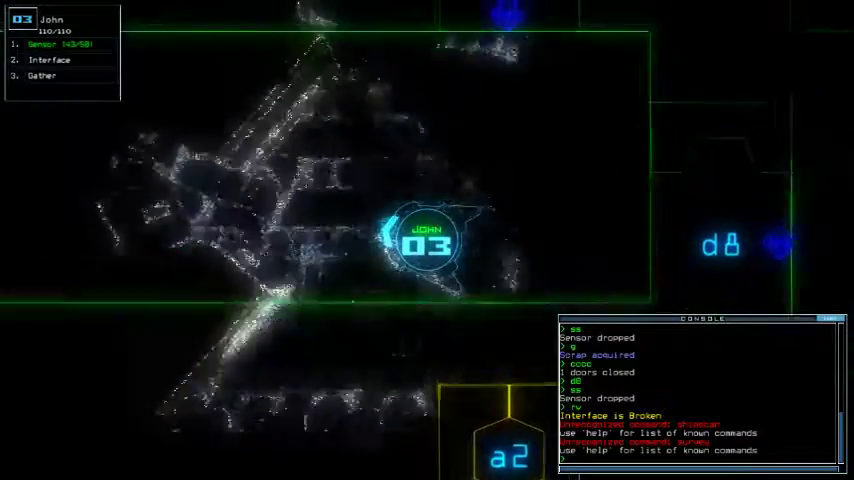
{"action": "key", "text": "Up"}
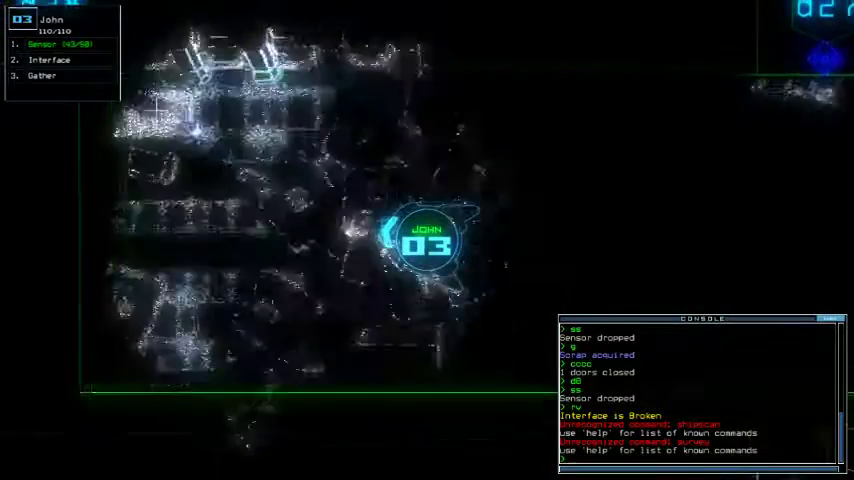
{"action": "type", "text": "dd a2"}
{"action": "key", "text": "Return"}
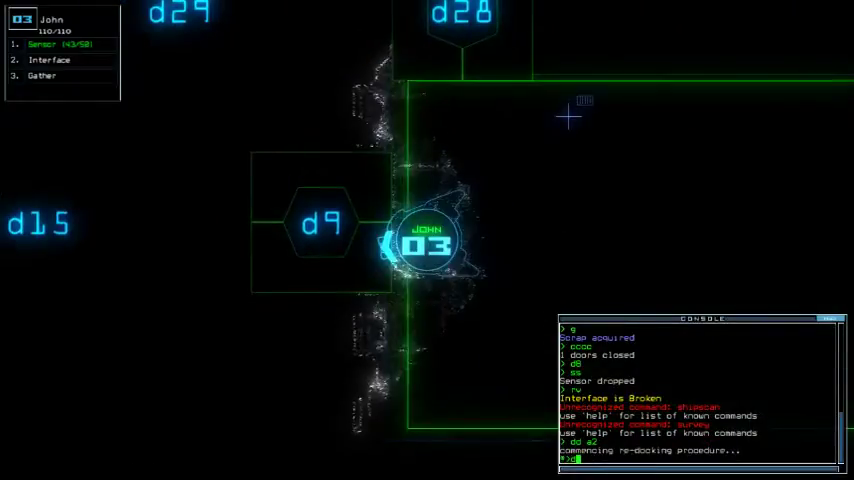
{"action": "type", "text": "d9"}
Step: Open door d9 and drop a sensor, cycle d15, then open r1's doors and return John there
{"action": "key", "text": "Return"}
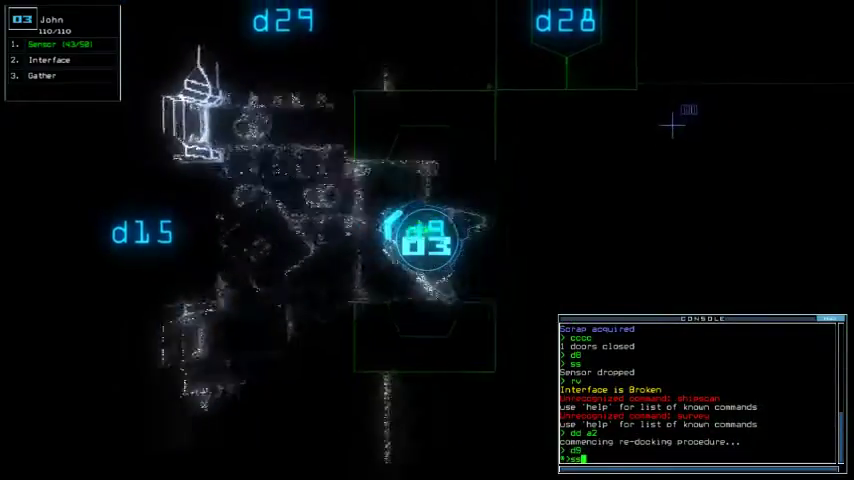
{"action": "key", "text": "Return"}
{"action": "type", "text": "d1"}
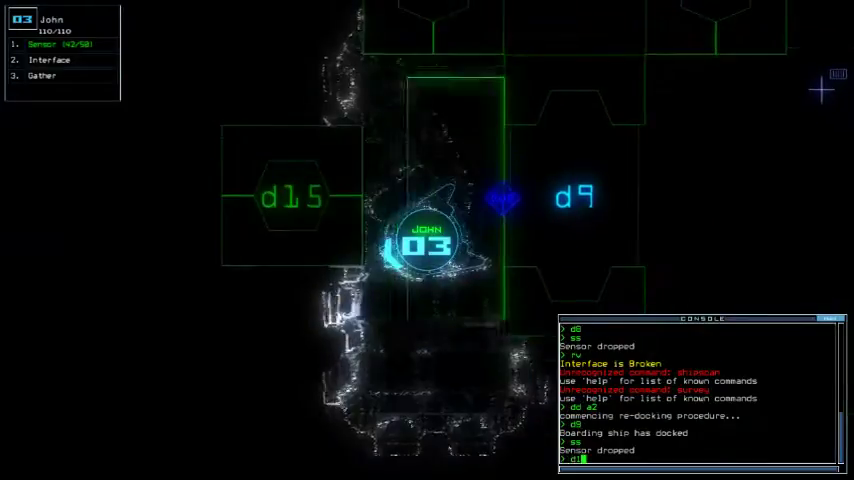
{"action": "type", "text": "5;d1"}
{"action": "key", "text": "Return"}
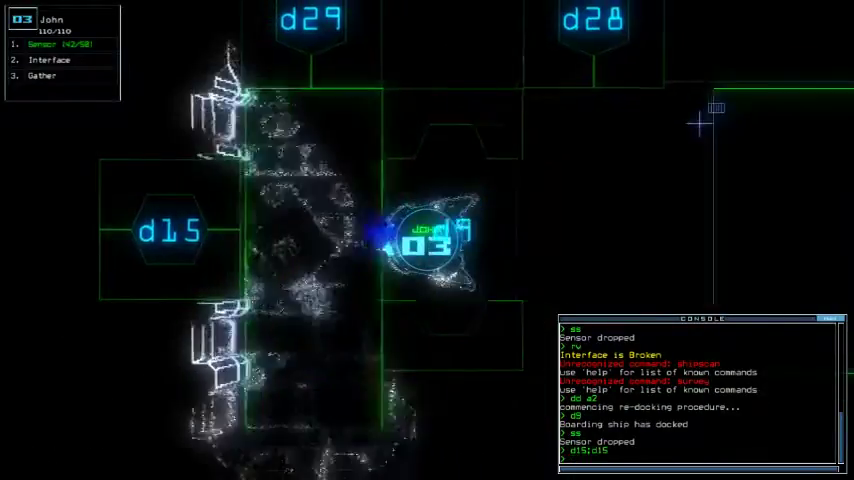
{"action": "type", "text": "arr"}
{"action": "key", "text": "Return"}
{"action": "type", "text": "back"}
{"action": "key", "text": "Return"}
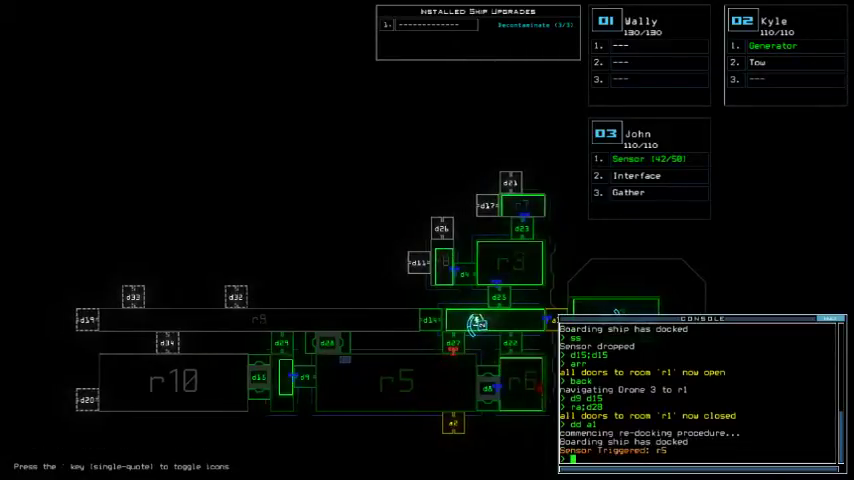
{"action": "type", "text": "28"}
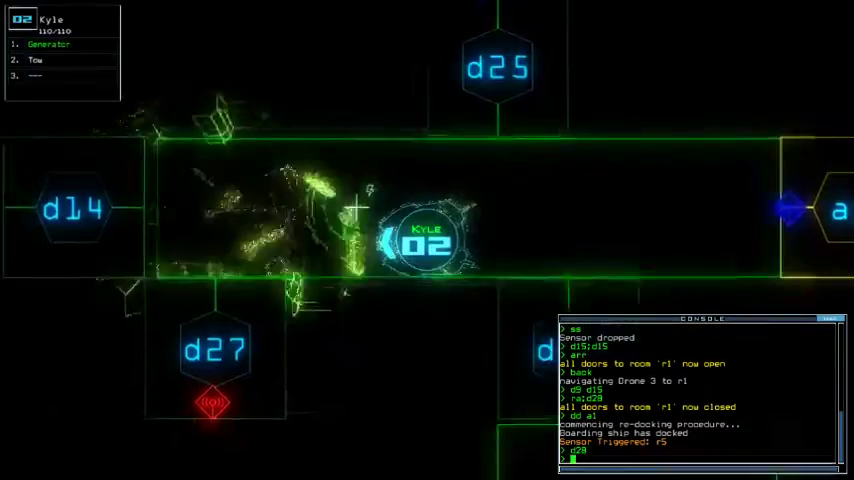
{"action": "type", "text": "arr"}
Step: Open all doors to room r1, drive Kyle into airlock a1, and check the schematic
{"action": "key", "text": "Return"}
{"action": "key", "text": "Right"}
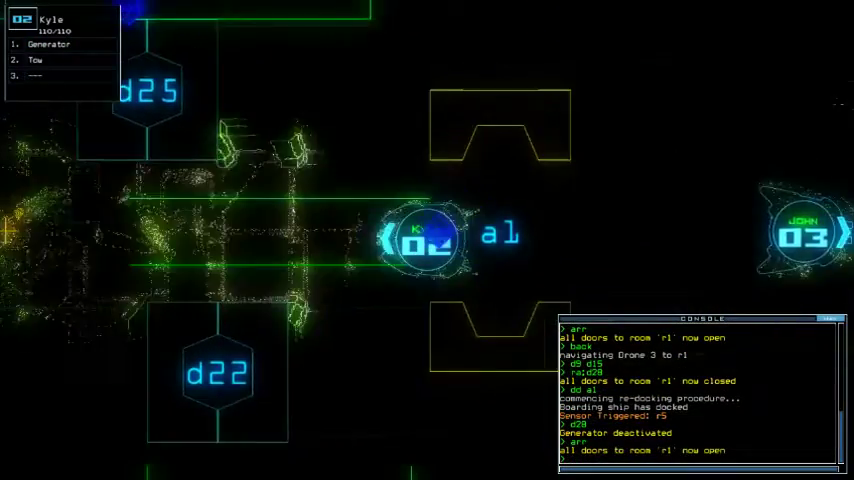
{"action": "key", "text": "Tab"}
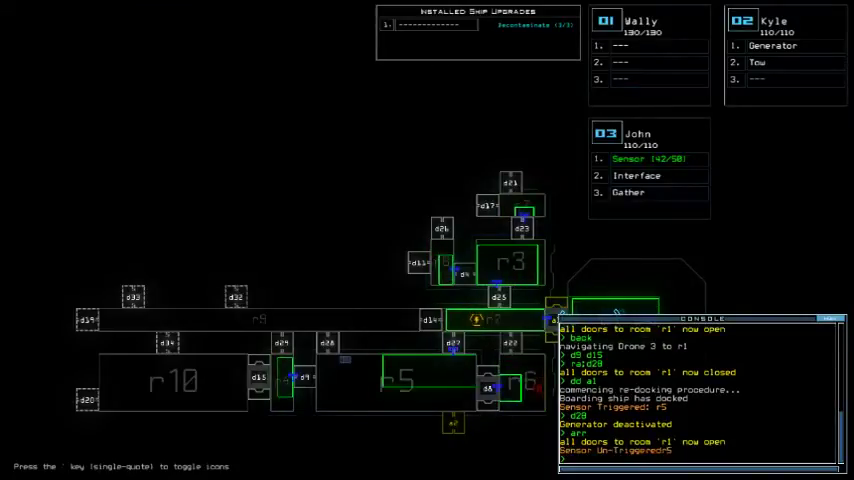
{"action": "key", "text": "Tab"}
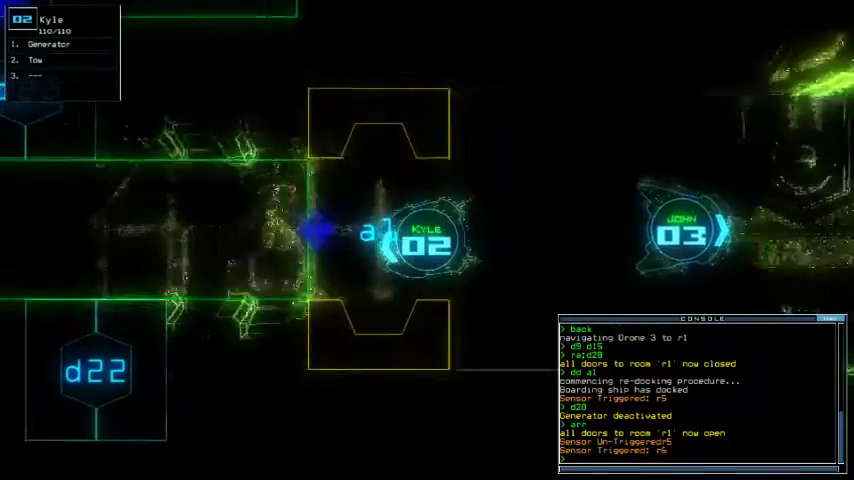
{"action": "type", "text": "g;o"}
Step: Drive Kyle back out, reactivate the generator with two doors closed, and switch to John
{"action": "key", "text": "Left"}
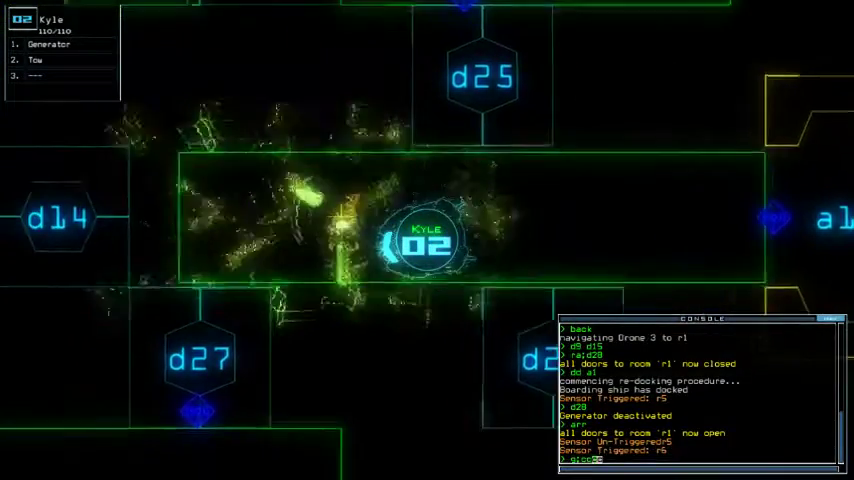
{"action": "key", "text": "Return"}
{"action": "key", "text": "Tab"}
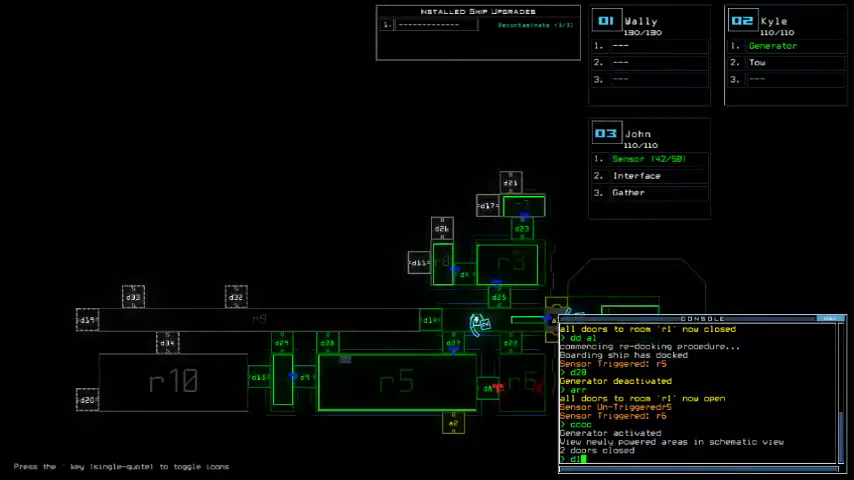
{"action": "key", "text": "Tab"}
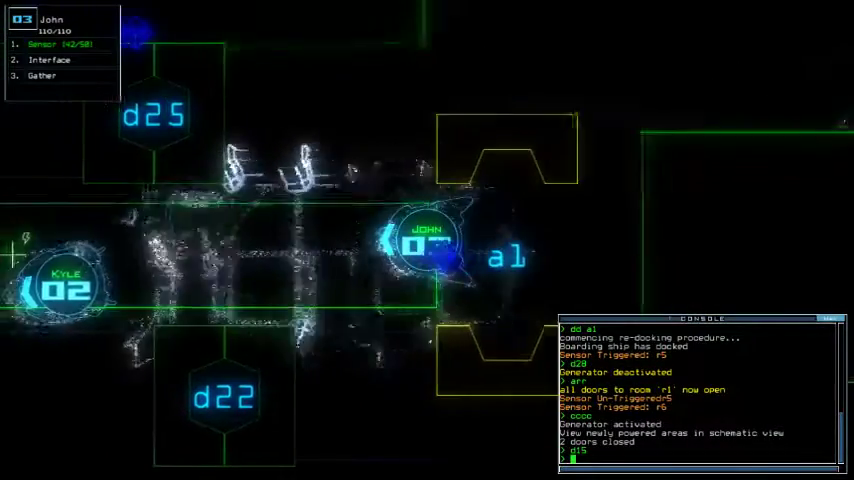
Step: Drive John past door d14 to drop a sensor and gather scrap, then send Kyle to John's room
{"action": "key", "text": "Left"}
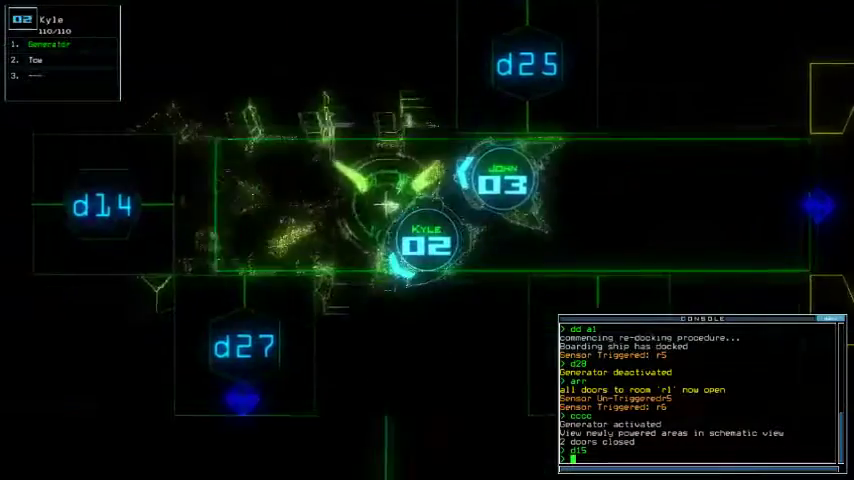
{"action": "key", "text": "Left"}
{"action": "type", "text": "d14"}
{"action": "key", "text": "Return"}
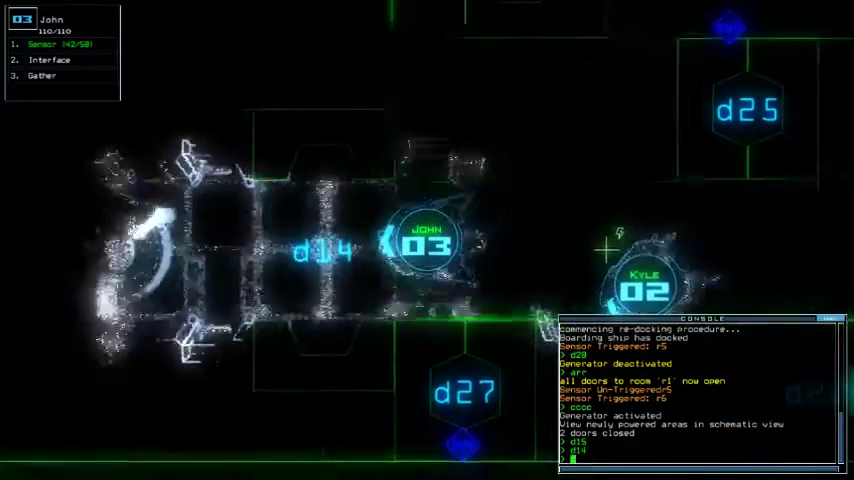
{"action": "type", "text": "ss"}
{"action": "key", "text": "Return"}
{"action": "key", "text": "Left"}
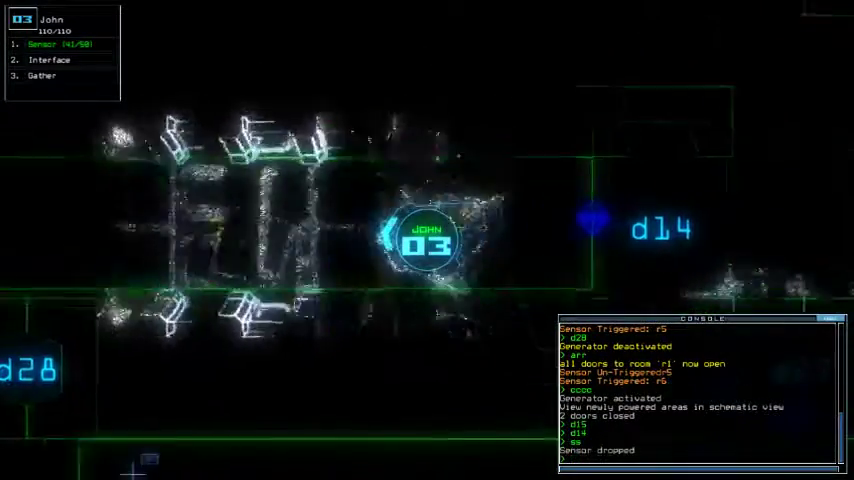
{"action": "type", "text": "g"}
{"action": "key", "text": "Return"}
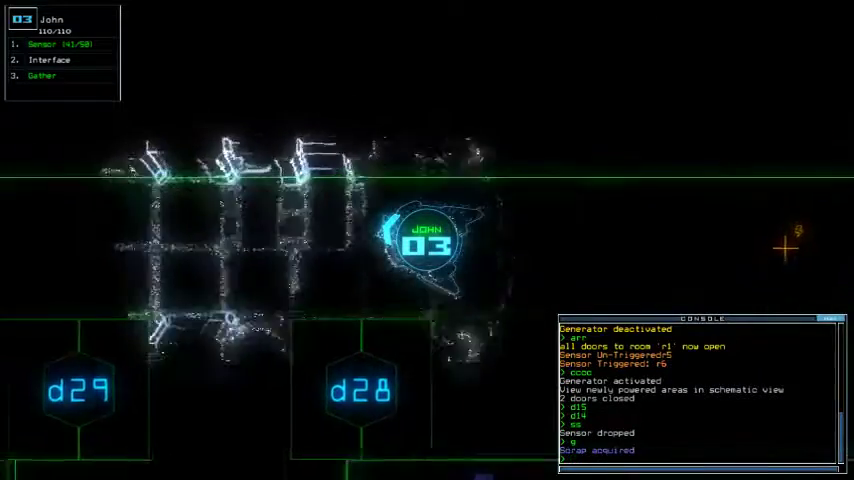
{"action": "key", "text": "Left"}
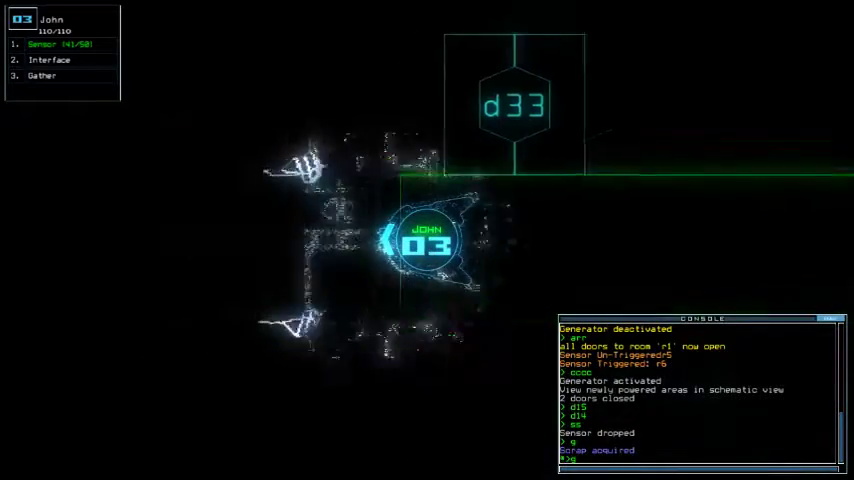
{"action": "type", "text": "2"}
{"action": "key", "text": "Return"}
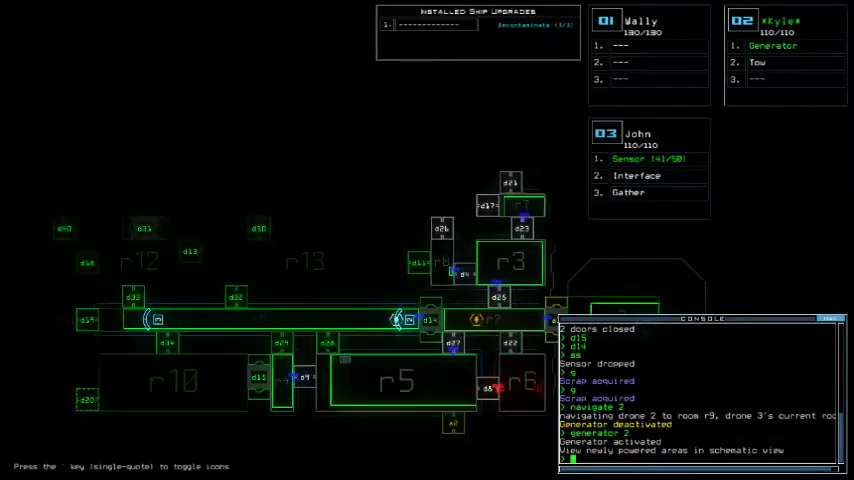
{"action": "type", "text": "d1"}
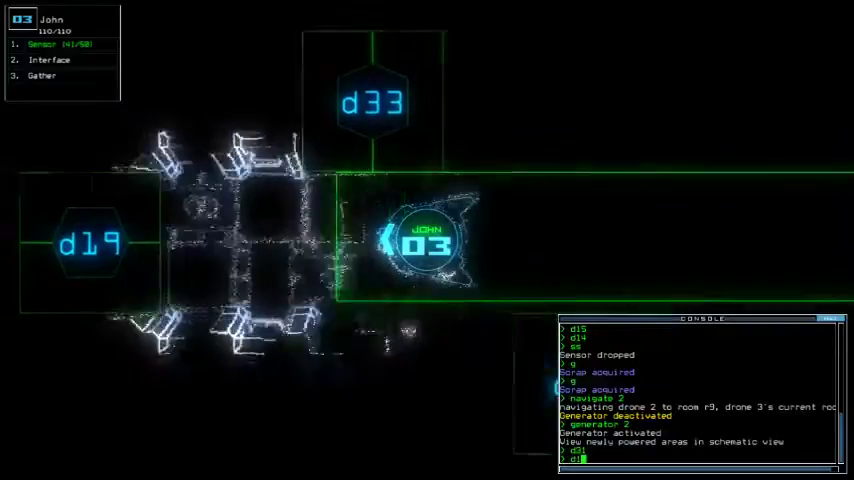
{"action": "type", "text": "9"}
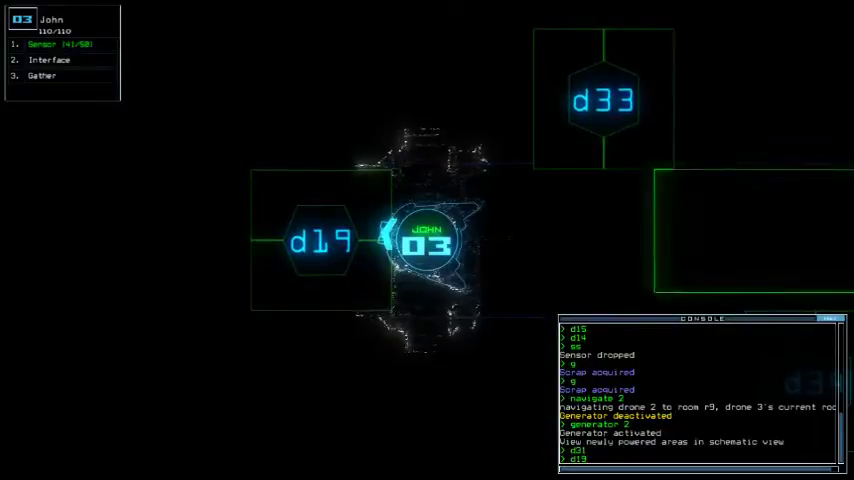
{"action": "type", "text": "ss"}
Step: Open door d19, drop a sensor there, and show the derelict ship's status report
{"action": "key", "text": "Return"}
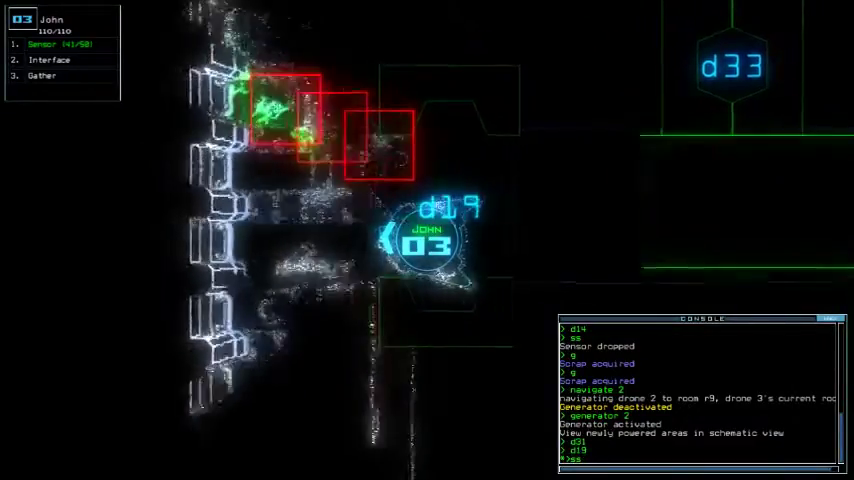
{"action": "key", "text": "Return"}
{"action": "key", "text": "Tab"}
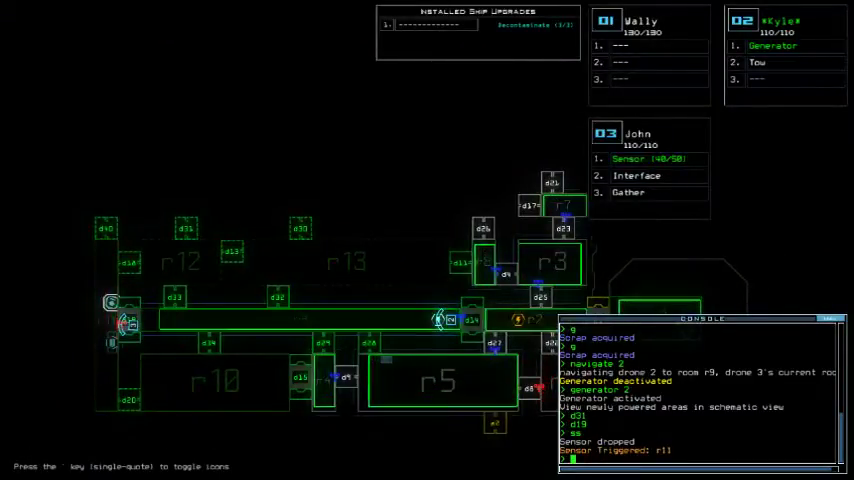
{"action": "key", "text": "Tab"}
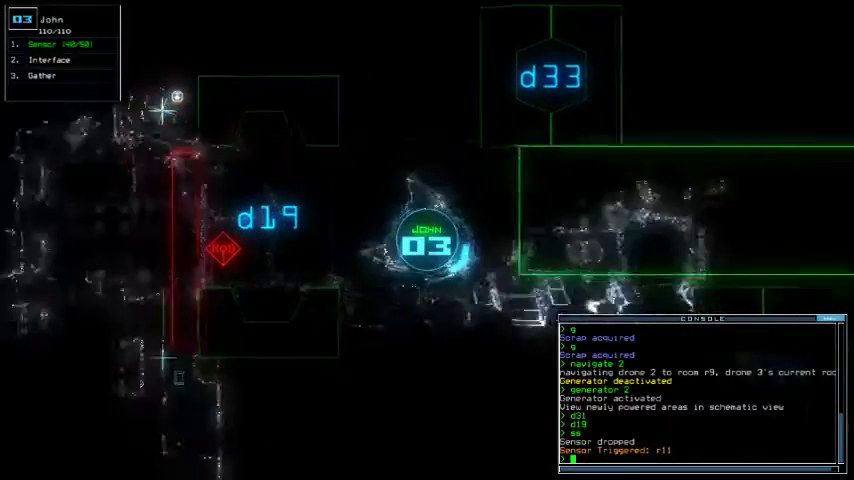
{"action": "type", "text": "d9"}
{"action": "key", "text": "Return"}
{"action": "type", "text": "status"}
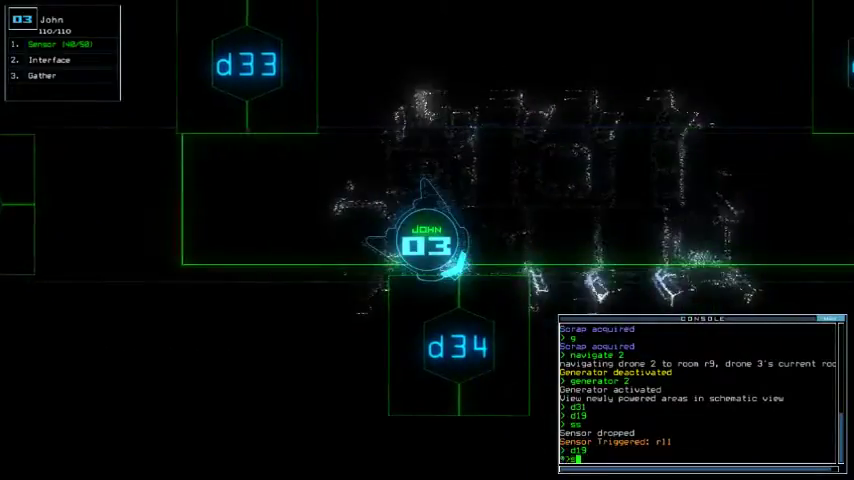
{"action": "key", "text": "Return"}
{"action": "type", "text": "4"}
Step: Open door d34 and drop a sensor, then open d20 and gather the scrap beyond
{"action": "key", "text": "Return"}
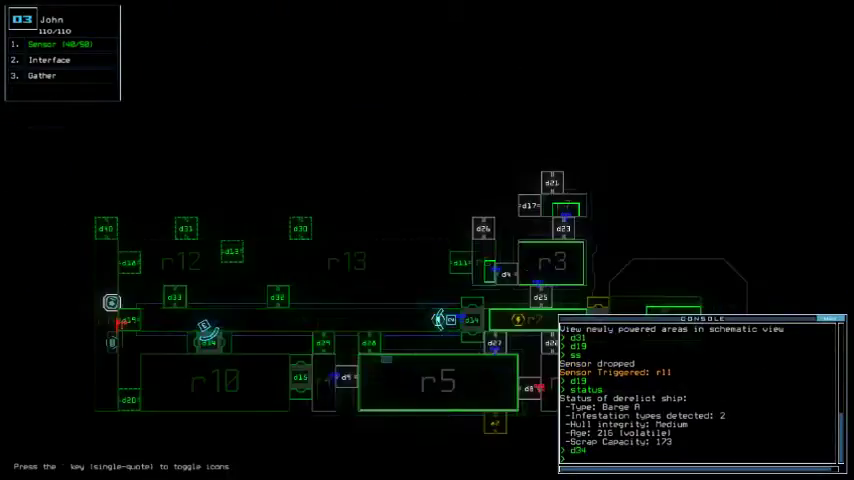
{"action": "type", "text": "ss"}
{"action": "key", "text": "Return"}
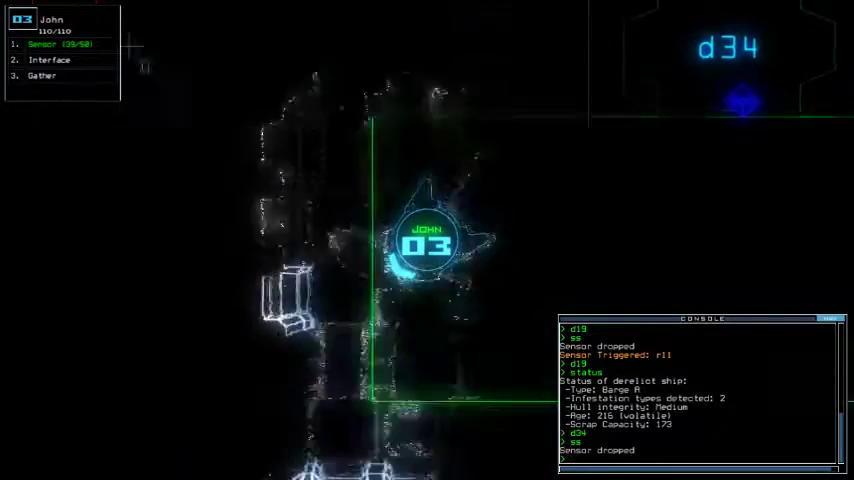
{"action": "type", "text": "d20"}
{"action": "key", "text": "Return"}
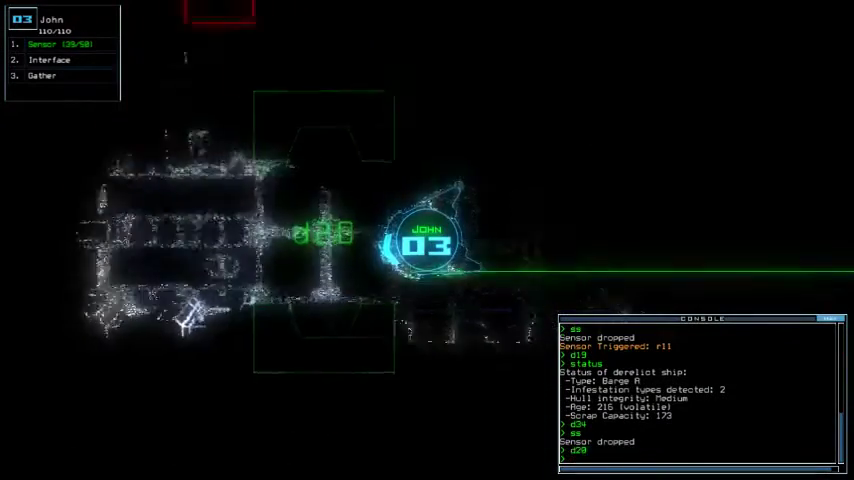
{"action": "type", "text": "g"}
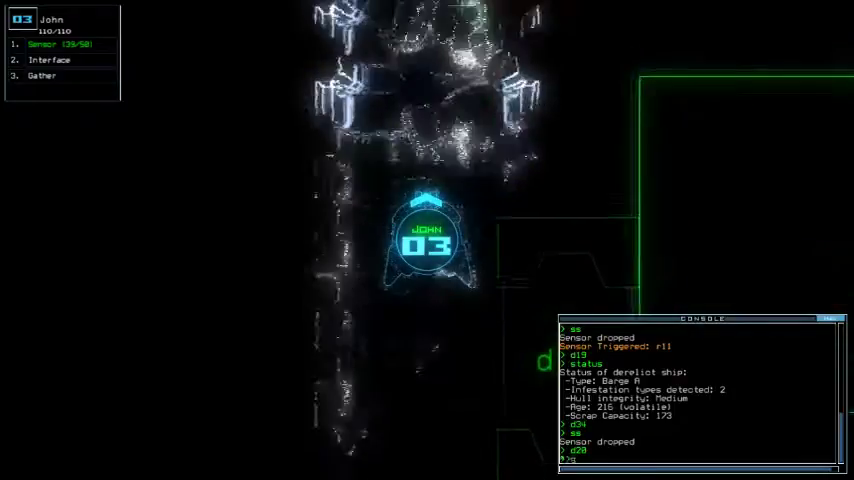
{"action": "key", "text": "Return"}
{"action": "type", "text": "r"}
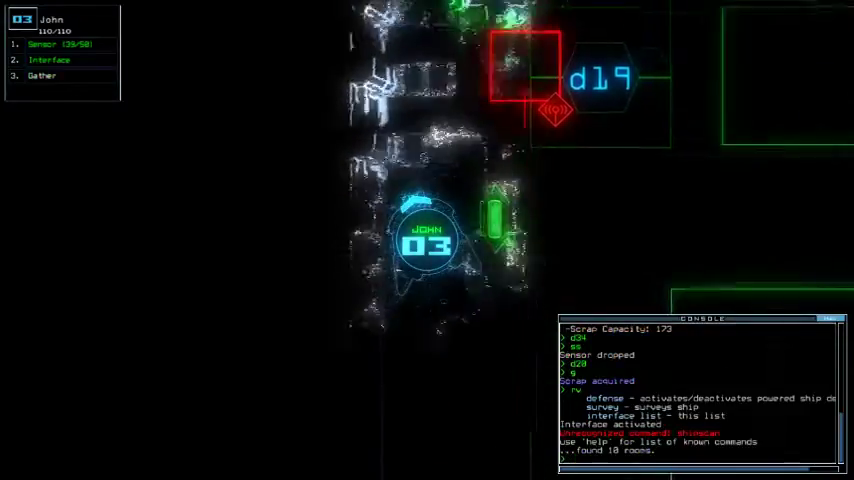
{"action": "type", "text": "df"}
Step: Turn ship defenses on to kill the r12 and r13 enemies, off again, then drive John away
{"action": "key", "text": "Return"}
{"action": "key", "text": "Return"}
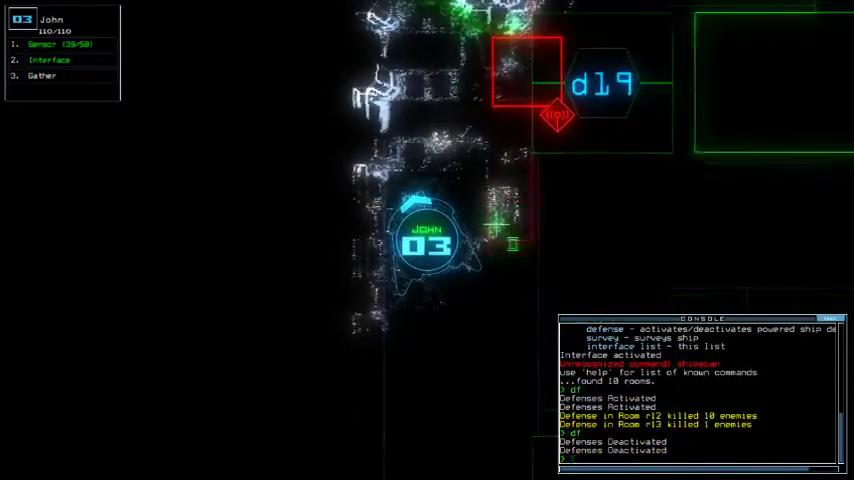
{"action": "key", "text": "Tab"}
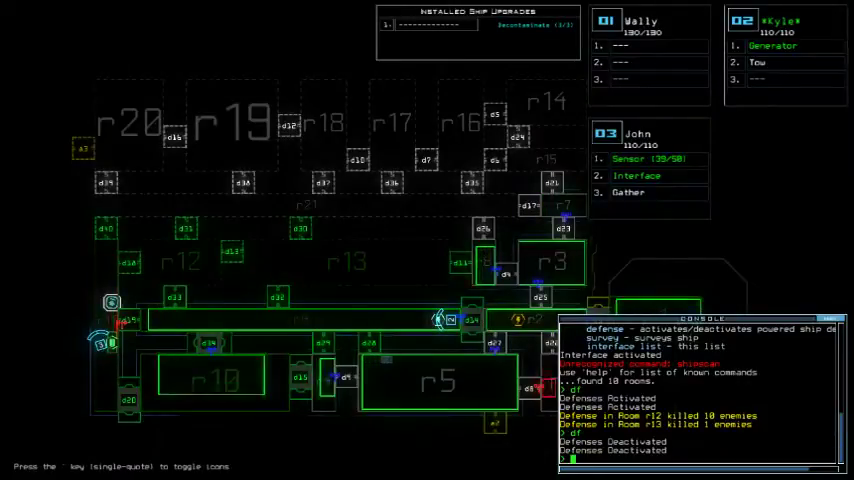
{"action": "key", "text": "Tab"}
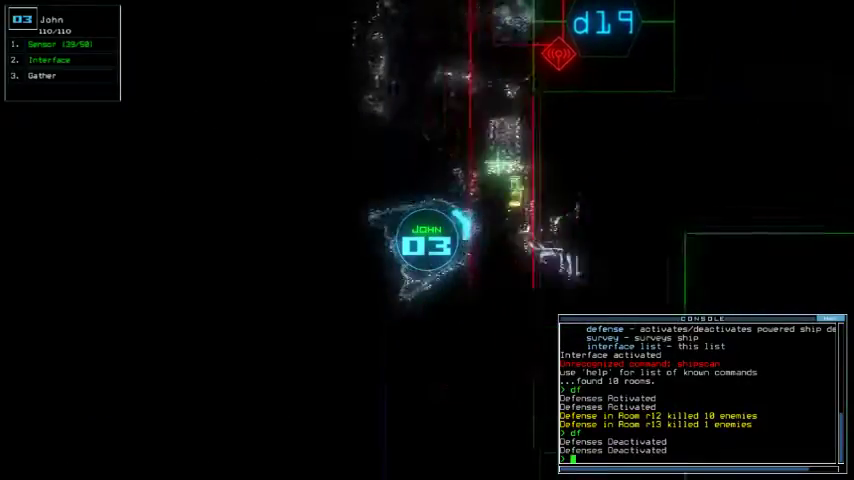
{"action": "key", "text": "Down"}
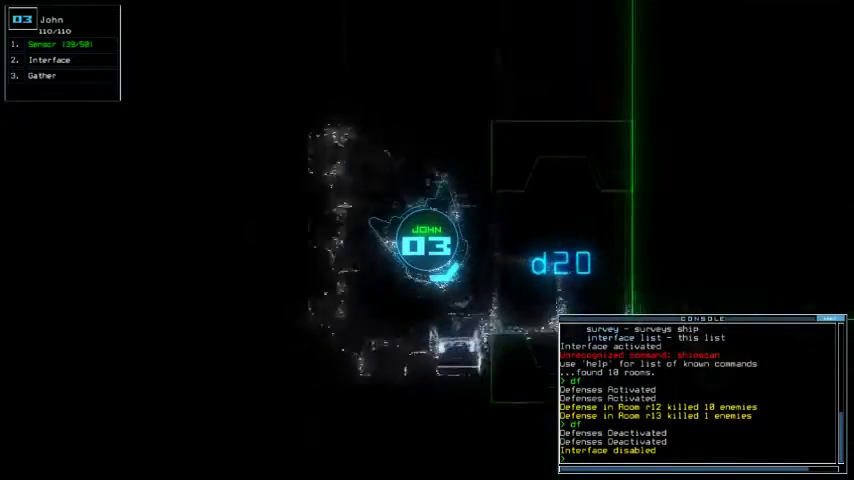
{"action": "type", "text": "d20"}
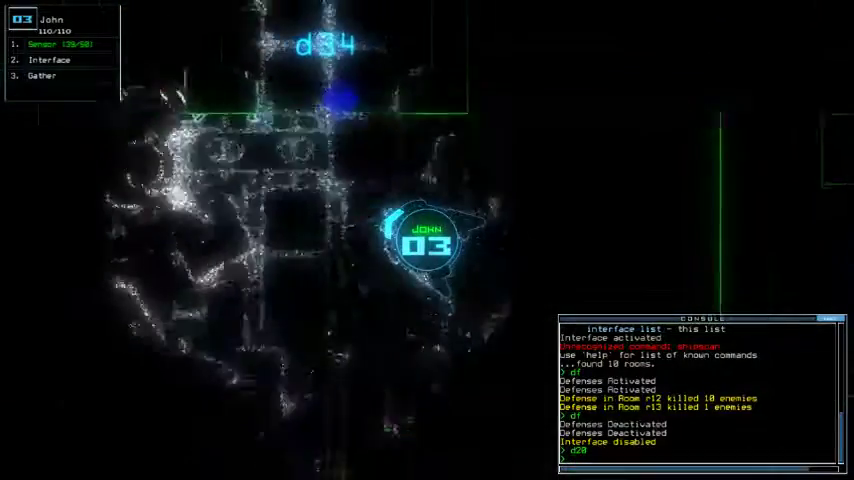
Step: Close the doors around John, send him through d33 and drop a sensor
{"action": "key", "text": "Tab"}
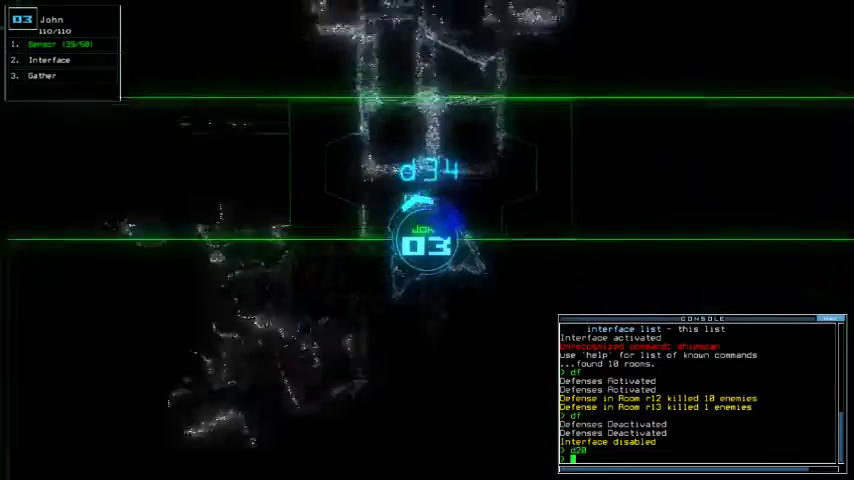
{"action": "type", "text": "cccc"}
{"action": "key", "text": "Return"}
{"action": "key", "text": "Tab"}
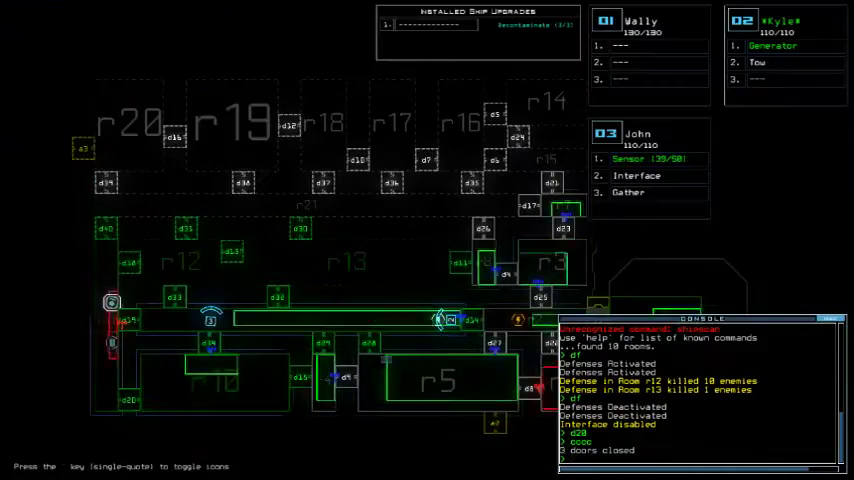
{"action": "key", "text": "Tab"}
{"action": "type", "text": "d3"}
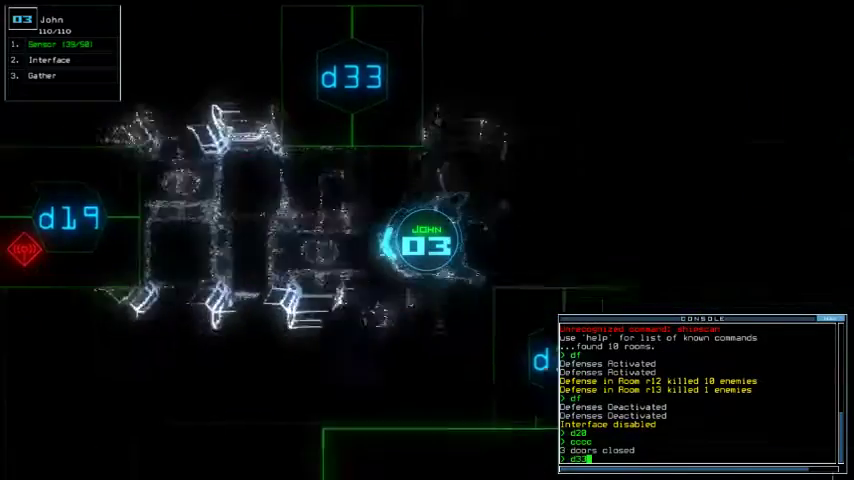
{"action": "type", "text": "3 > "}
{"action": "type", "text": "ss"}
{"action": "key", "text": "Return"}
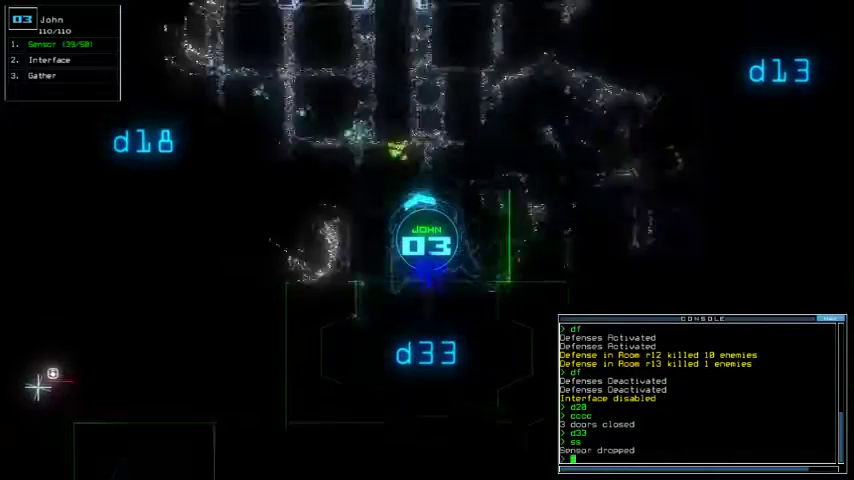
{"action": "type", "text": "d18"}
Step: Send John through doors d18 and d13 and drop a sensor past d13
{"action": "key", "text": "Return"}
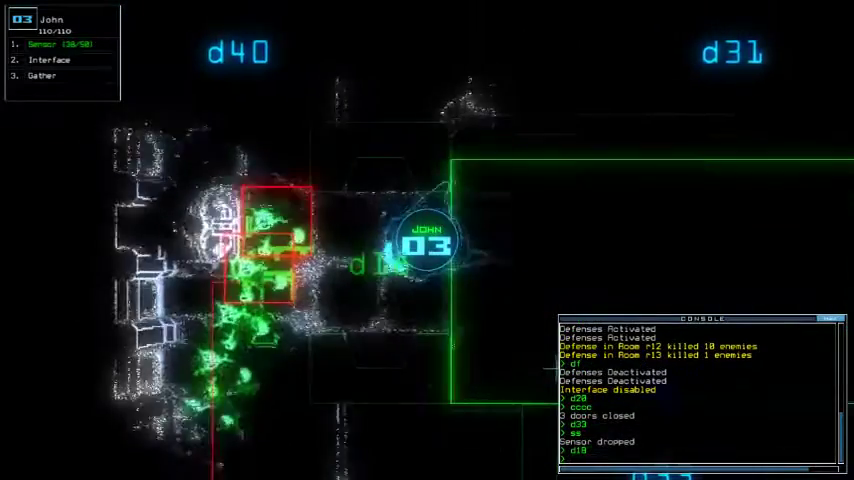
{"action": "type", "text": "d1"}
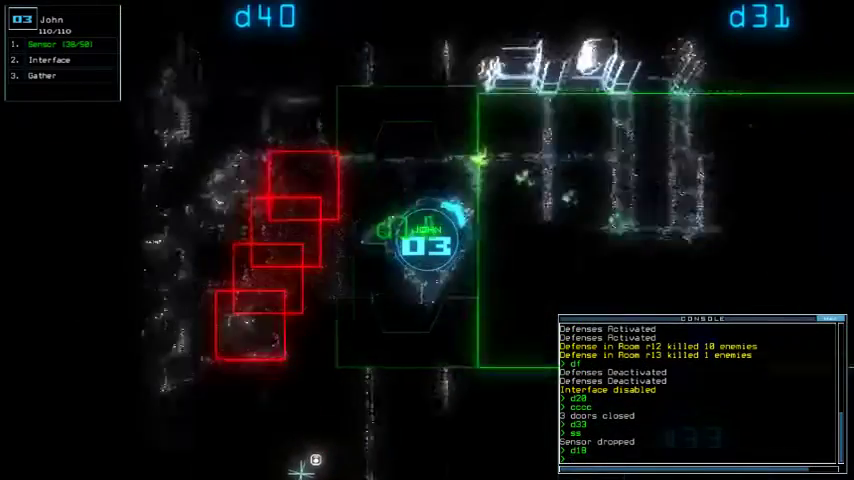
{"action": "type", "text": "8"}
{"action": "key", "text": "Return"}
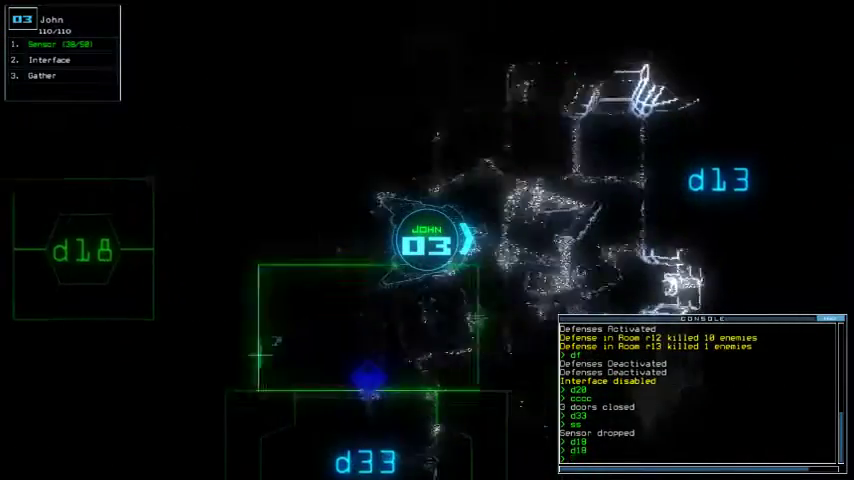
{"action": "type", "text": "d13"}
{"action": "key", "text": "Return"}
{"action": "type", "text": "ss"}
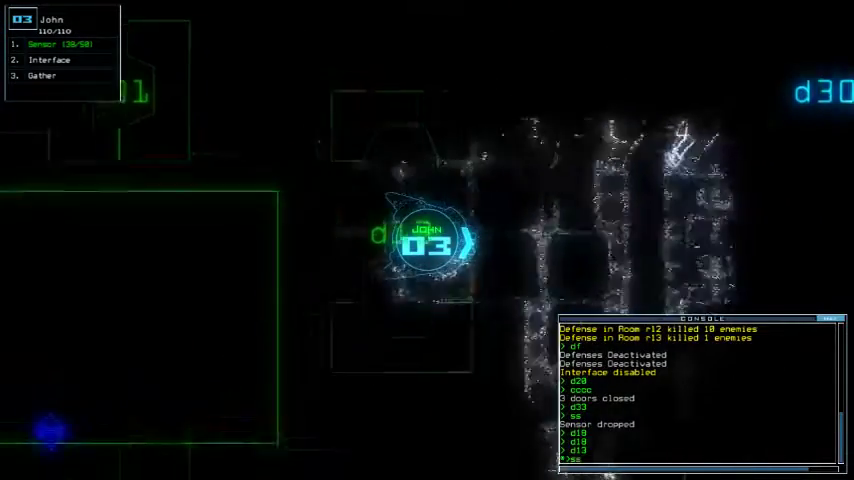
{"action": "key", "text": "Return"}
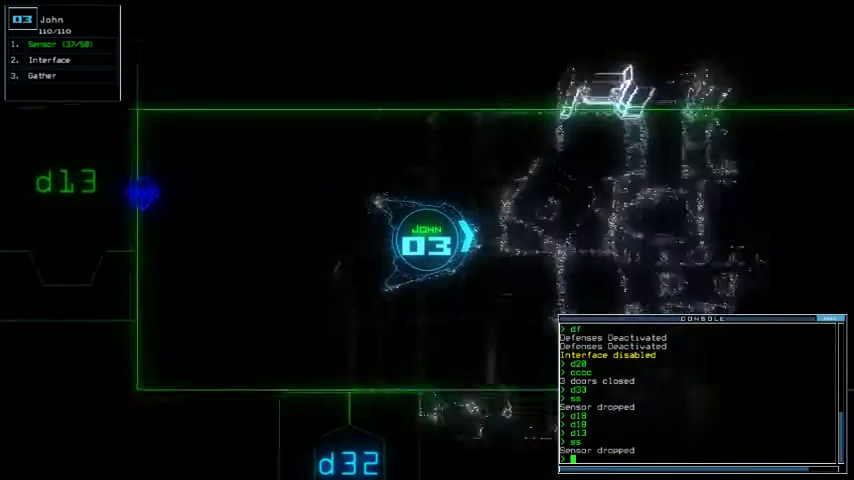
{"action": "type", "text": "g"}
Step: Collect two pieces of scrap and move drone 03 toward door d11
{"action": "key", "text": "Return"}
{"action": "type", "text": "s"}
{"action": "key", "text": "Return"}
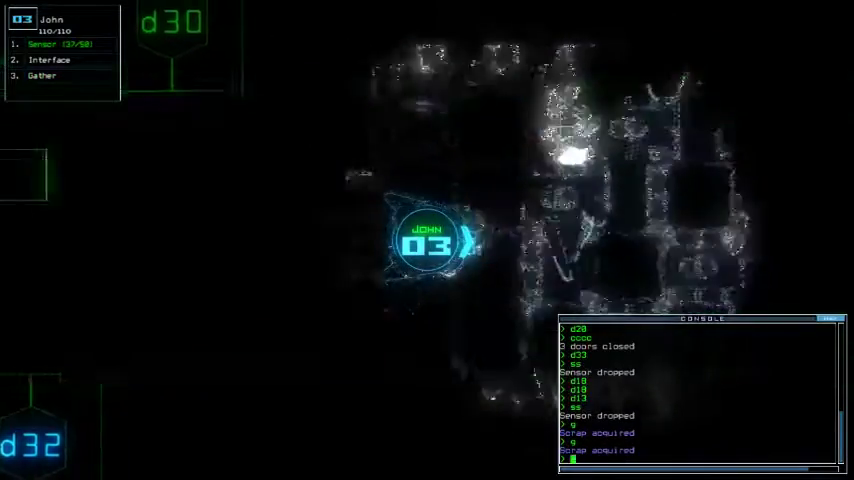
{"action": "key", "text": "Right"}
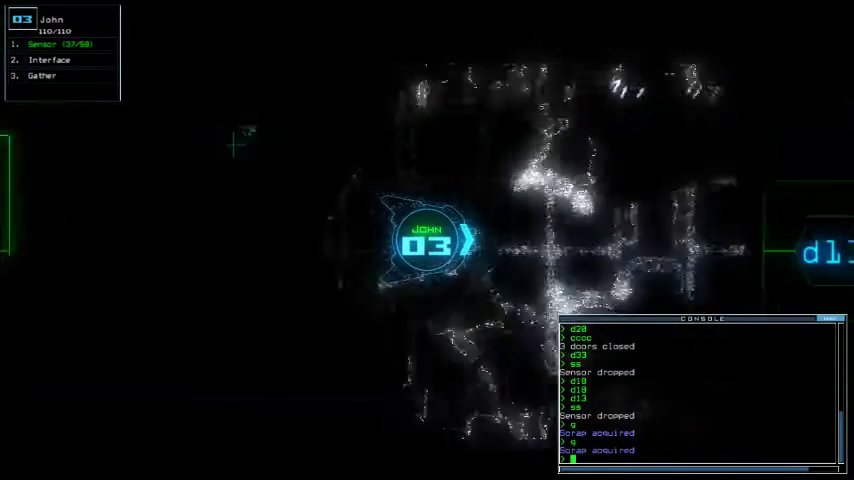
{"action": "key", "text": "Tab"}
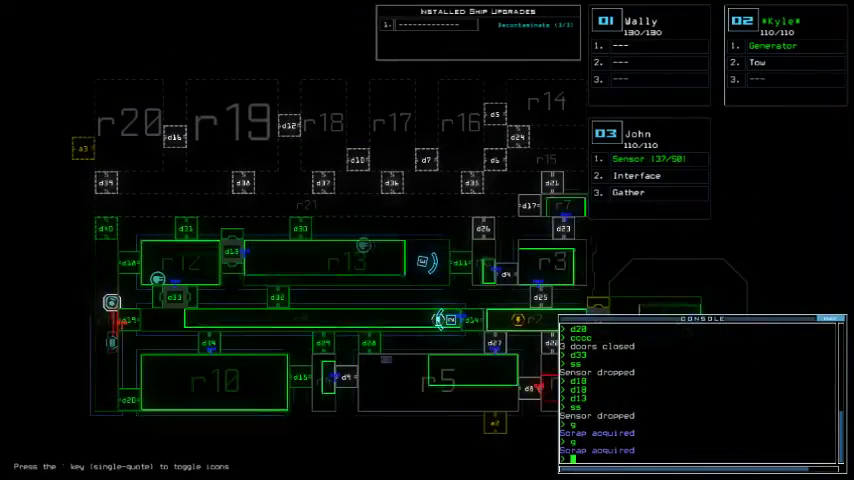
{"action": "type", "text": "d14"}
Step: Toggle door d14 with Kyle, deactivating the generator
{"action": "key", "text": "Return"}
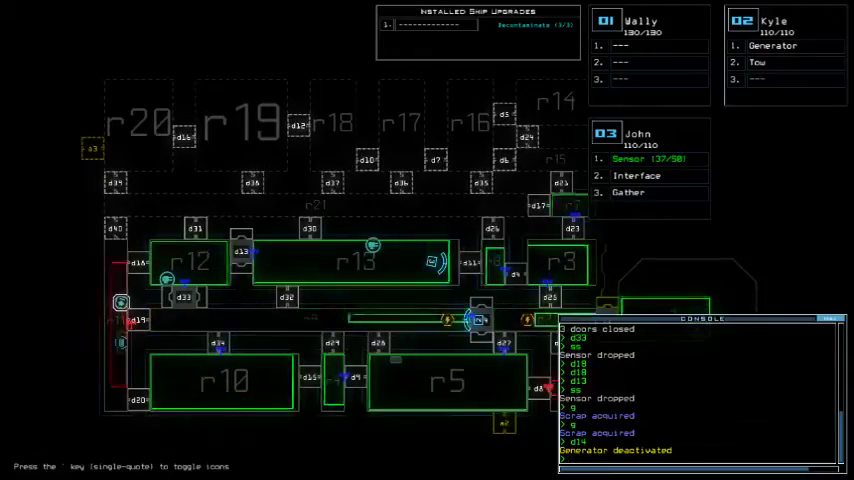
Step: Switch to Kyle and reactivate the generator with 'g'
{"action": "key", "text": "Tab"}
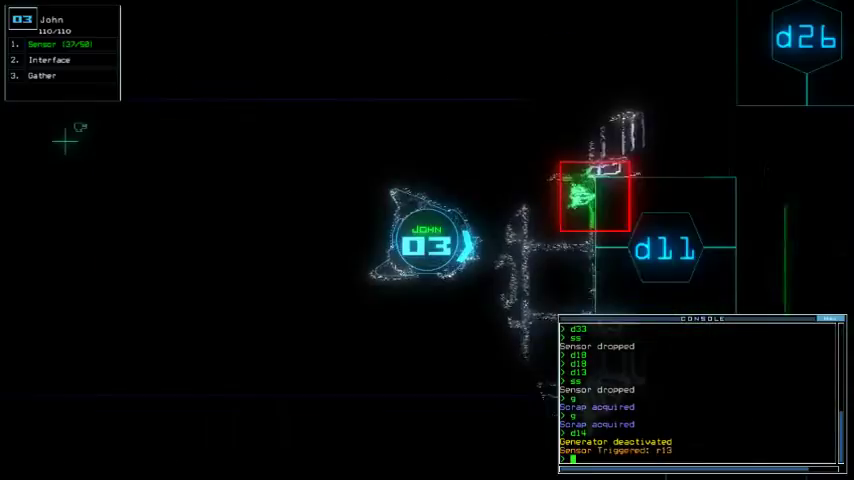
{"action": "key", "text": "Left"}
{"action": "type", "text": "g"}
{"action": "key", "text": "Return"}
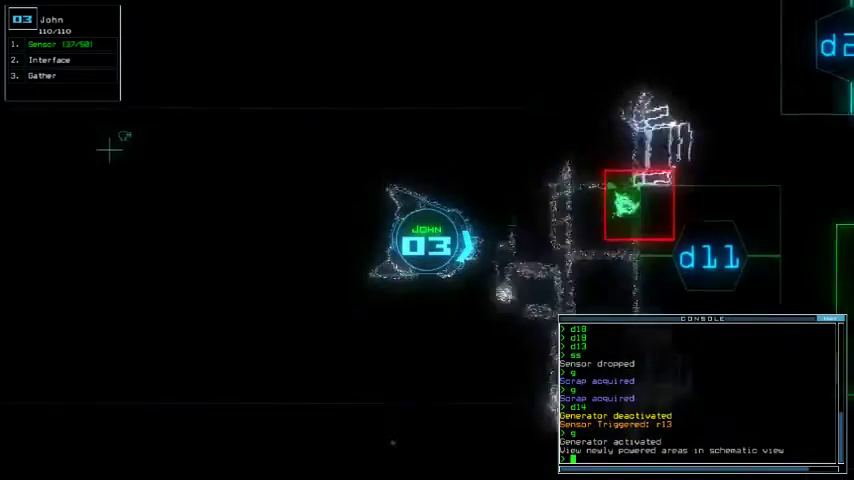
{"action": "key", "text": "Tab"}
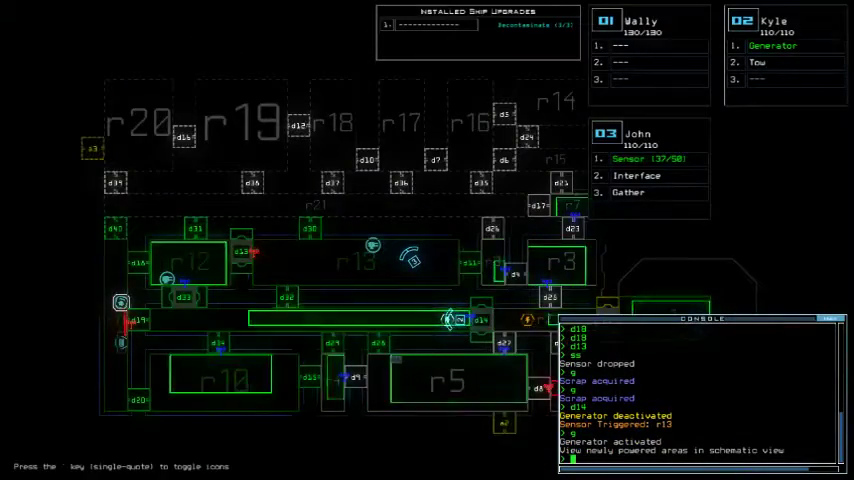
Step: Send drone 03 through door d30 and drop a sensor near d37 and d36
{"action": "key", "text": "Tab"}
{"action": "type", "text": "d30"}
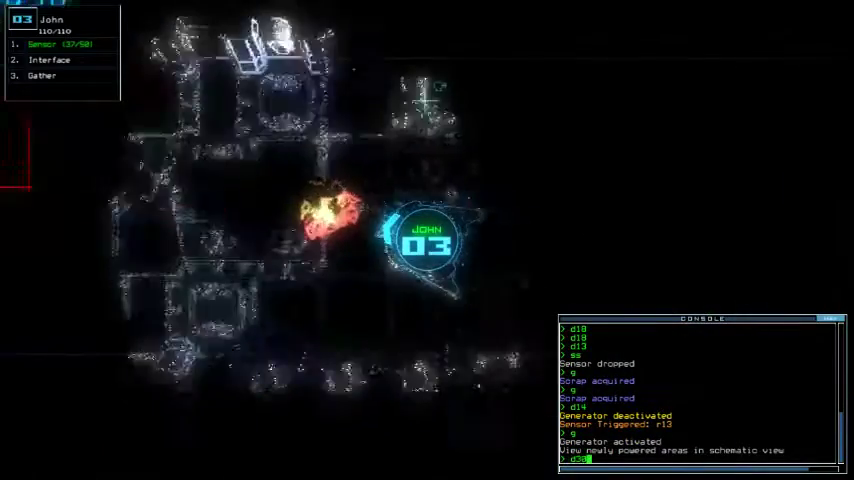
{"action": "key", "text": "Up"}
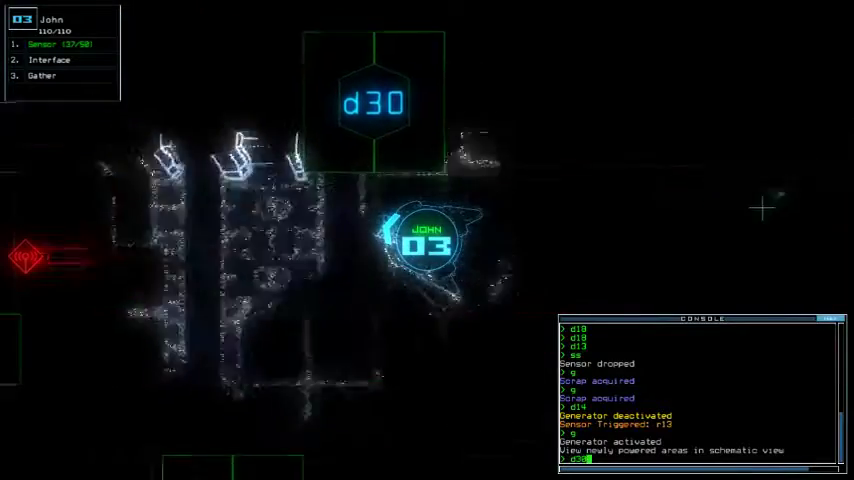
{"action": "key", "text": "Tab"}
{"action": "key", "text": "Tab"}
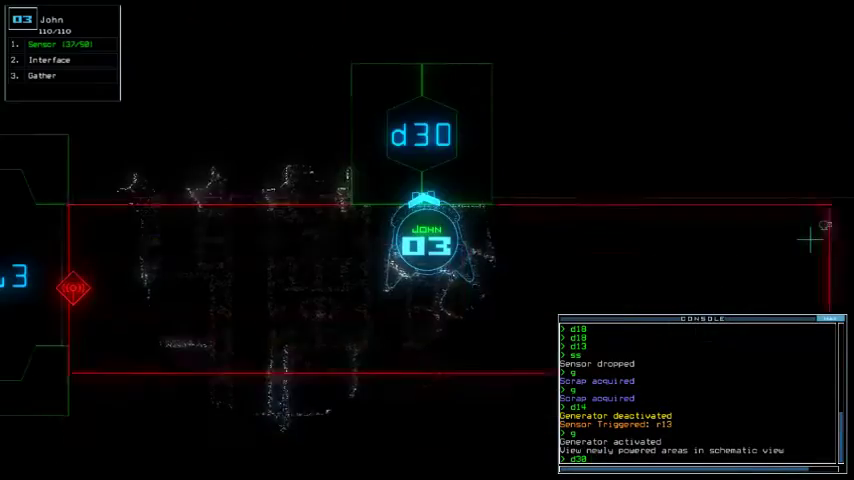
{"action": "key", "text": "Return"}
{"action": "key", "text": "Up"}
{"action": "key", "text": "Tab"}
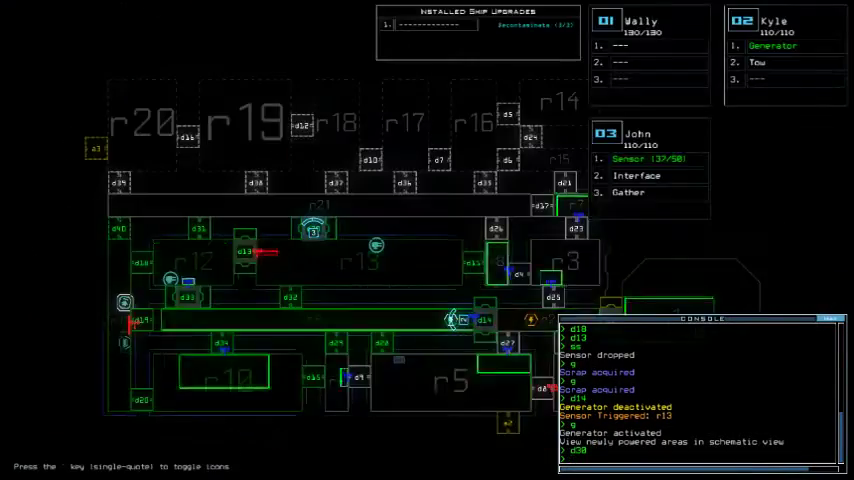
{"action": "key", "text": "Tab"}
{"action": "type", "text": "ss"}
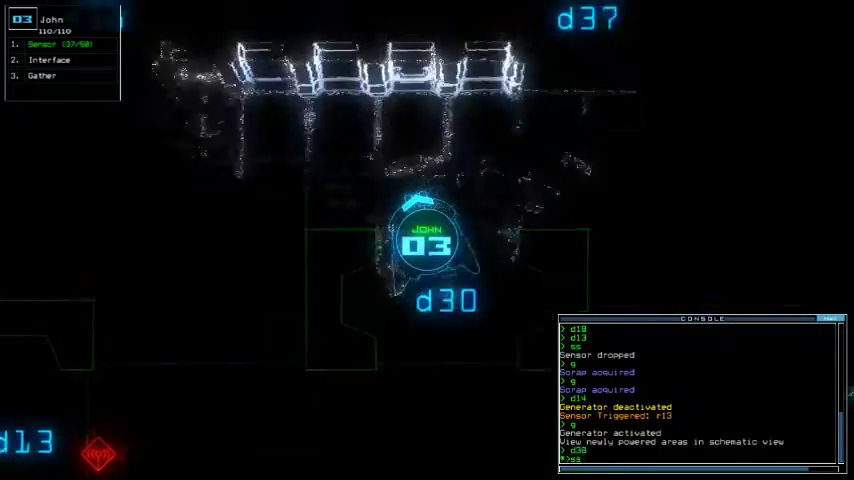
{"action": "key", "text": "Return"}
{"action": "type", "text": "swap"}
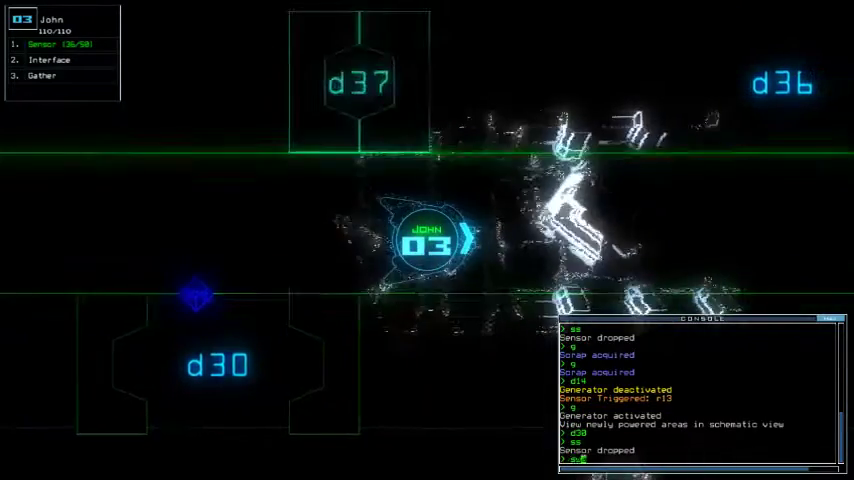
Step: Swap John's sensor for the Trap upgrade
{"action": "key", "text": "Return"}
{"action": "key", "text": "Escape"}
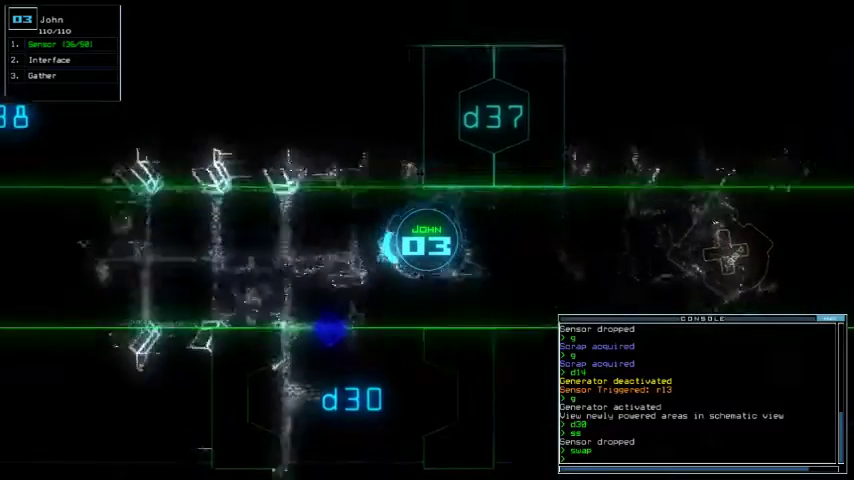
{"action": "key", "text": "Escape"}
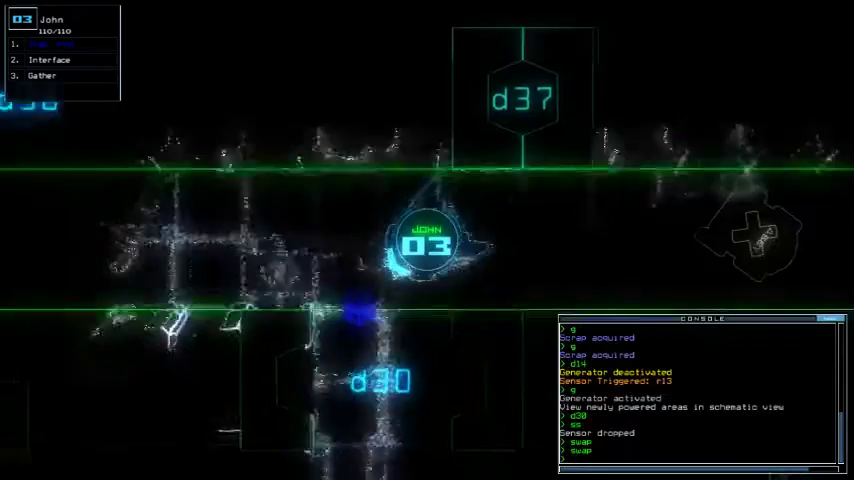
{"action": "type", "text": "g"}
Step: Collect scrap twice and gather one jump cell of fuel
{"action": "key", "text": "Return"}
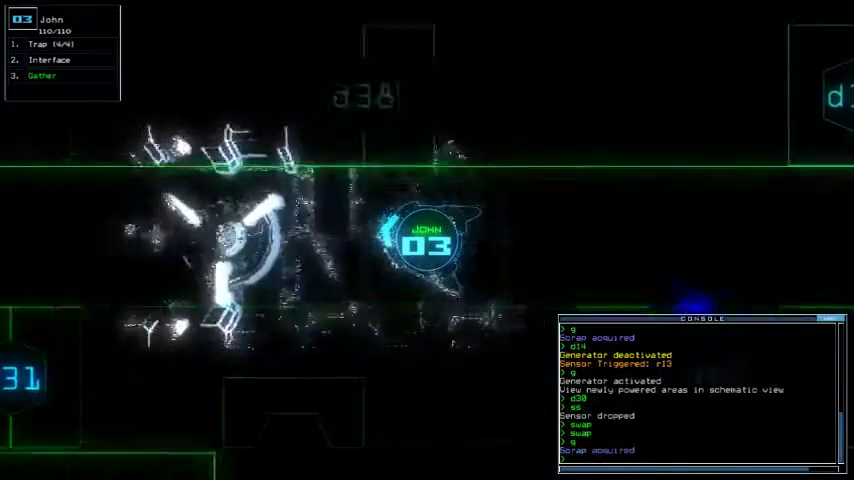
{"action": "type", "text": "g"}
{"action": "key", "text": "Return"}
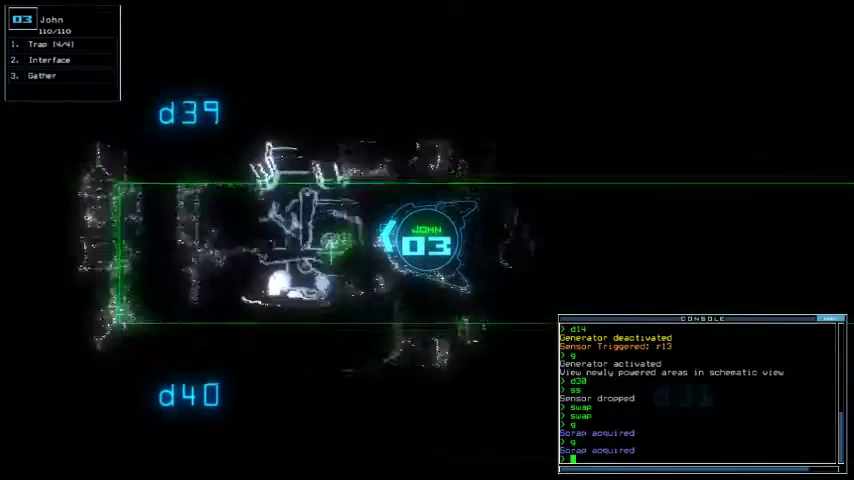
{"action": "type", "text": "g"}
{"action": "key", "text": "Return"}
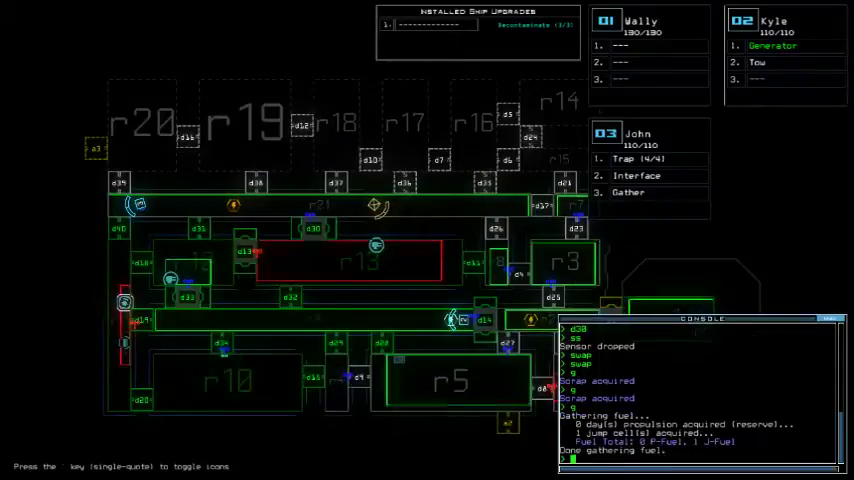
{"action": "type", "text": "3d40"}
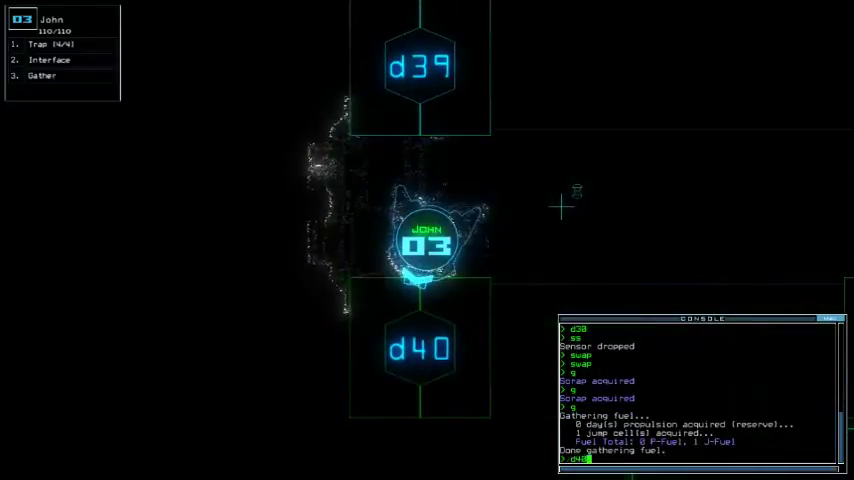
{"action": "type", "text": "tra"}
Step: Drop a trap beyond d40, seal five doors, detonate it, and reopen d40
{"action": "key", "text": "Return"}
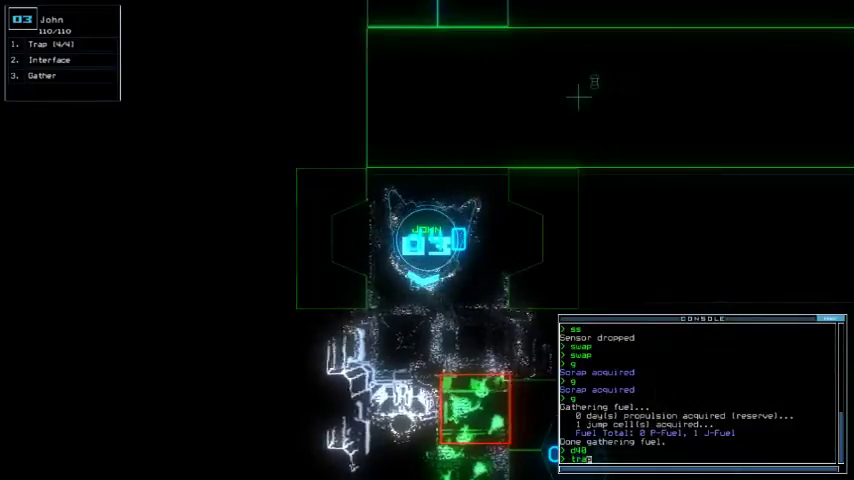
{"action": "type", "text": "p"}
{"action": "key", "text": "Return"}
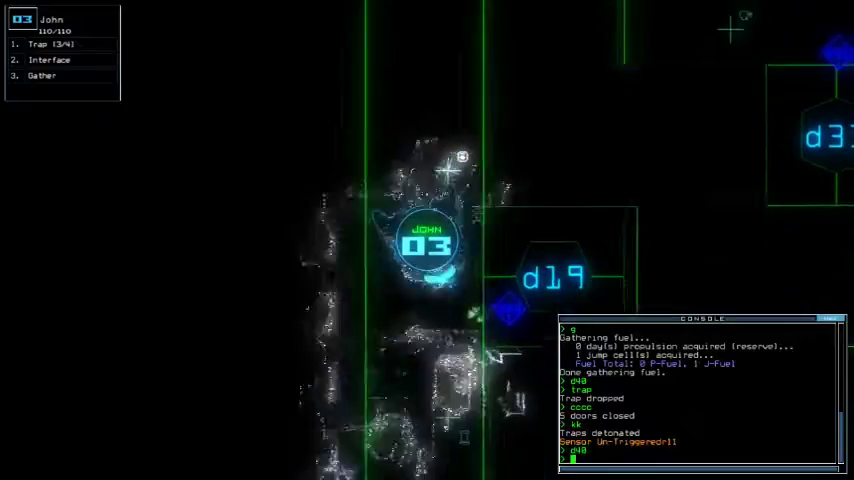
{"action": "type", "text": "d19"}
{"action": "key", "text": "Tab"}
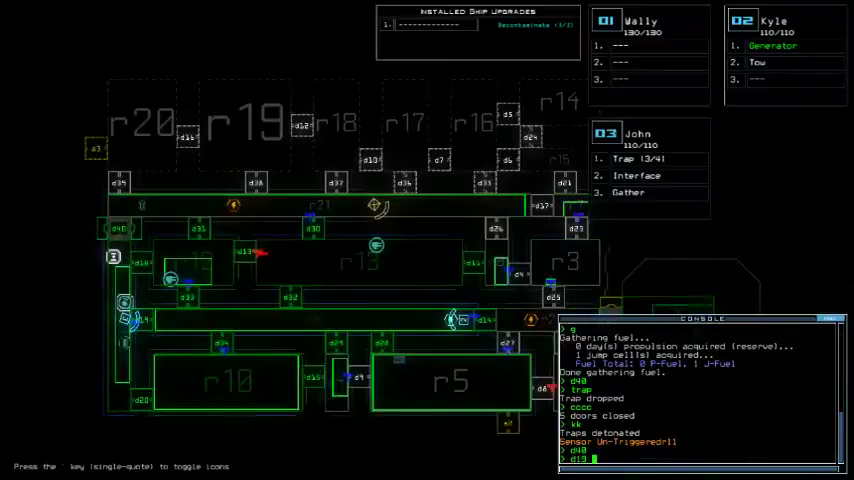
Step: Swap John's Interface for Tow, tow Reroute Power toward Kyle and close doors
{"action": "key", "text": "Tab"}
{"action": "type", "text": "swap"}
{"action": "key", "text": "Return"}
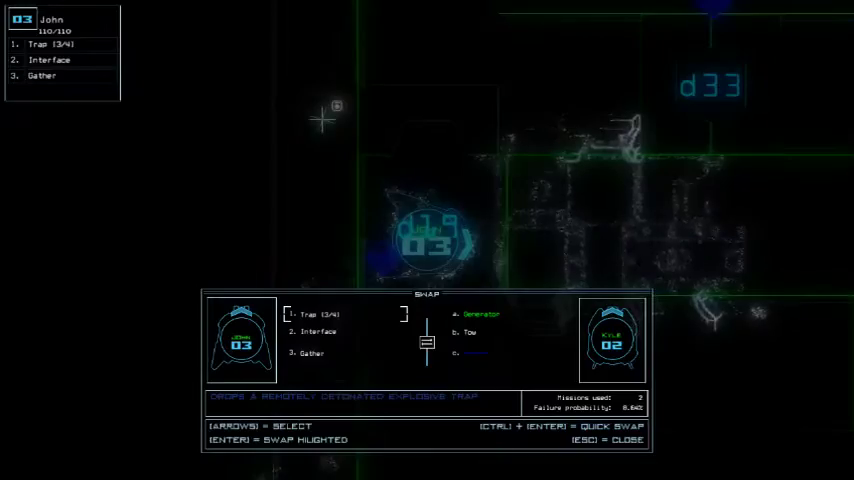
{"action": "key", "text": "Escape"}
{"action": "type", "text": "tc"}
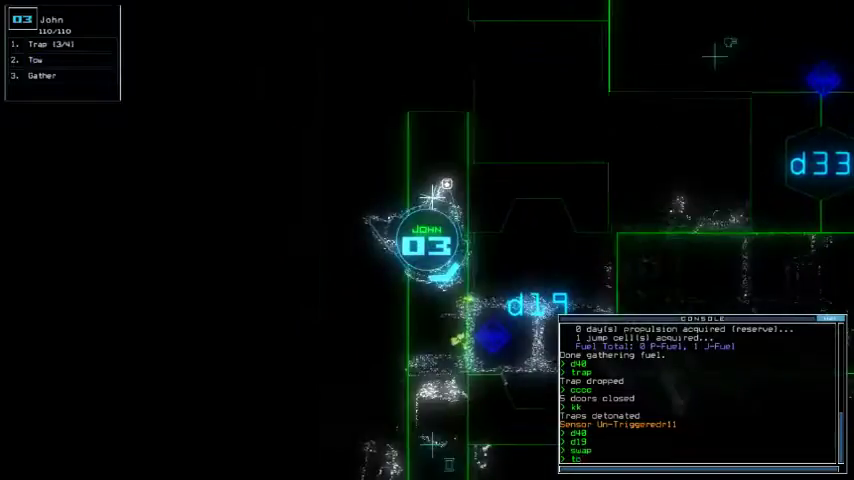
{"action": "type", "text": "w"}
{"action": "key", "text": "Return"}
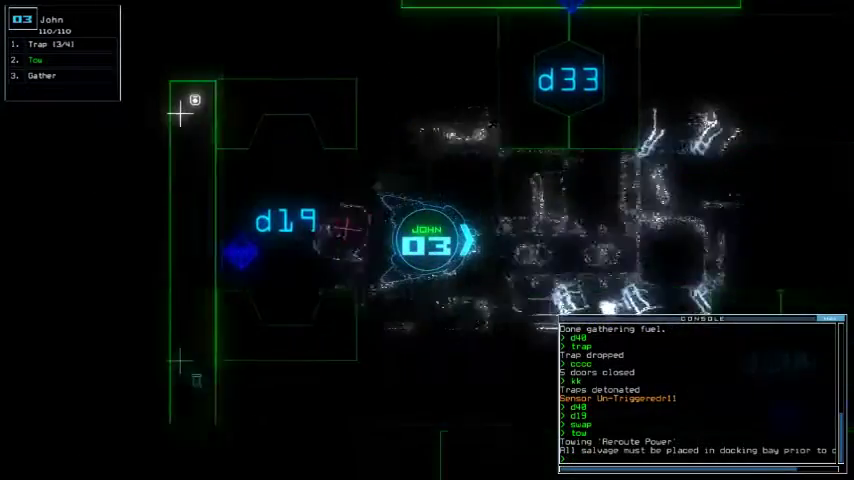
{"action": "type", "text": "cccc"}
{"action": "key", "text": "Return"}
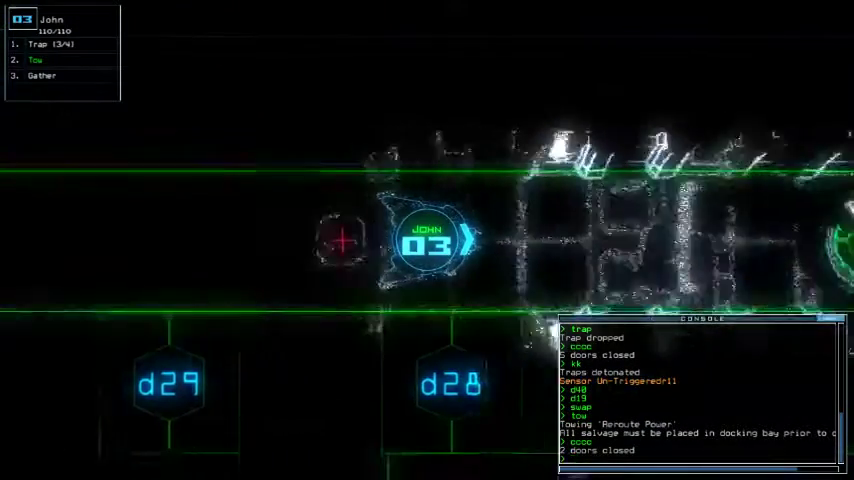
{"action": "key", "text": "Tab"}
{"action": "key", "text": "Tab"}
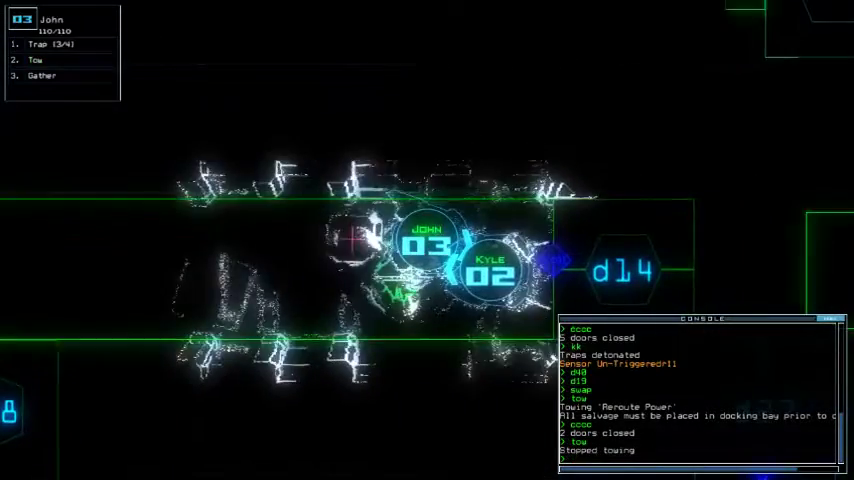
Step: Trade John's Tow for Interface and have Kyle tow Reroute Power with 'tow 2'
{"action": "key", "text": "Return"}
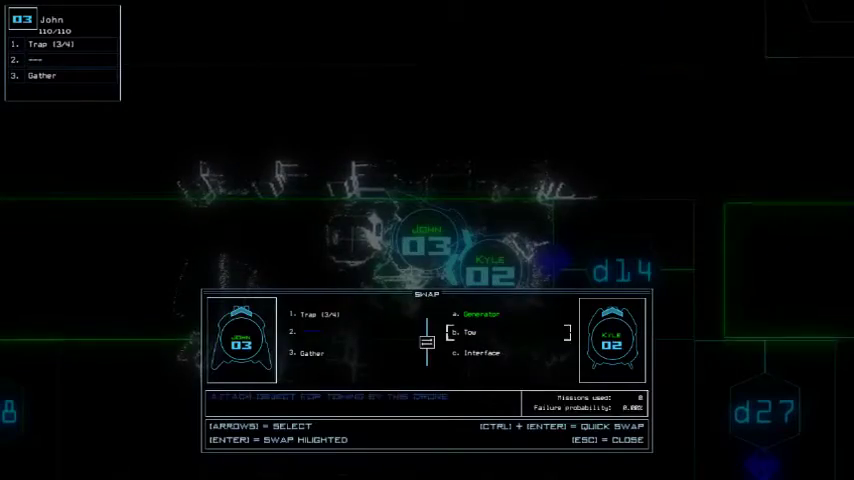
{"action": "key", "text": "Escape"}
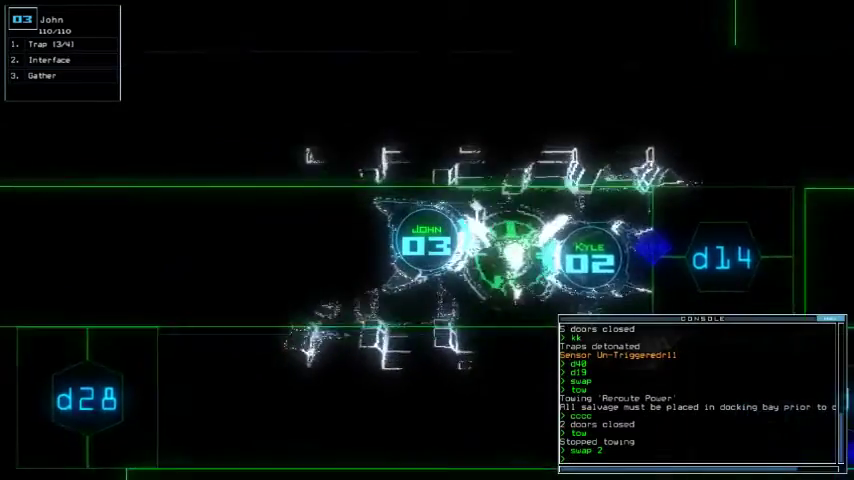
{"action": "type", "text": "tow 2"}
{"action": "key", "text": "Return"}
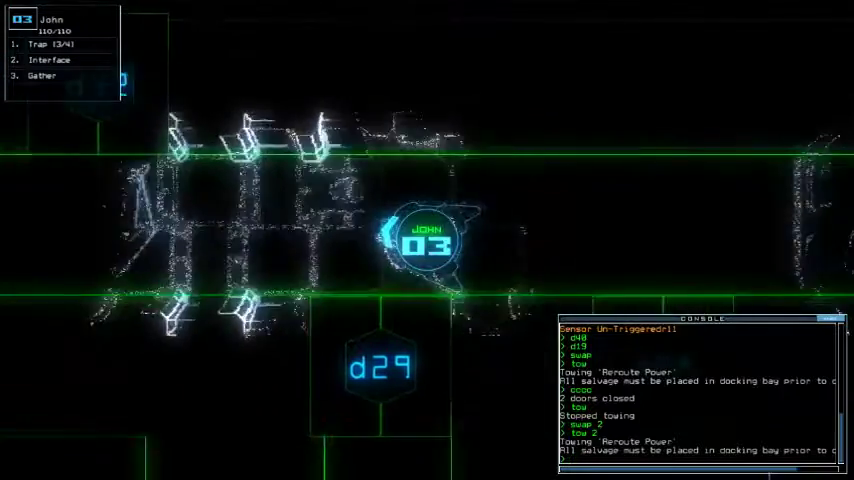
{"action": "type", "text": "d32"}
Step: Move John to d32, close the nearby door, then continue to d30
{"action": "key", "text": "Return"}
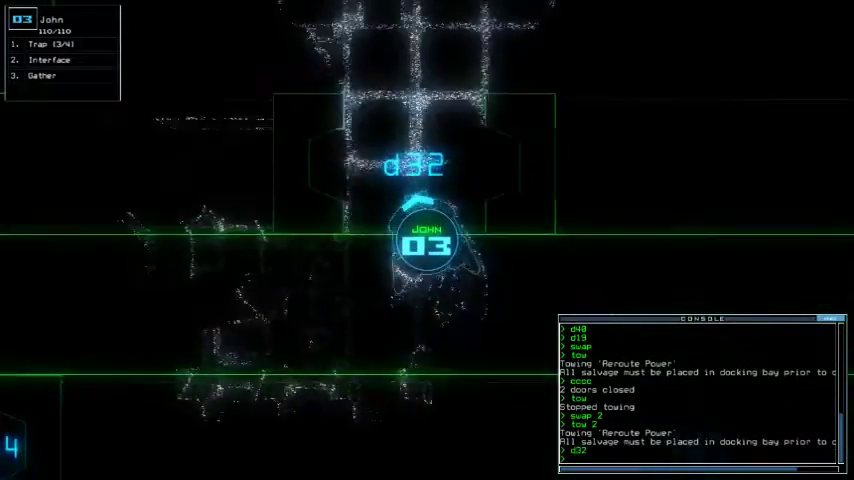
{"action": "type", "text": "cccc"}
{"action": "key", "text": "Return"}
{"action": "type", "text": "d"}
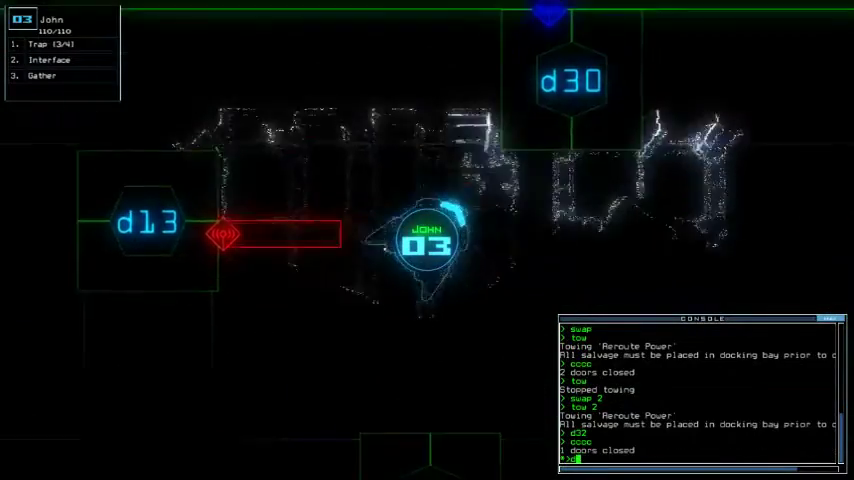
{"action": "type", "text": "30"}
{"action": "key", "text": "Return"}
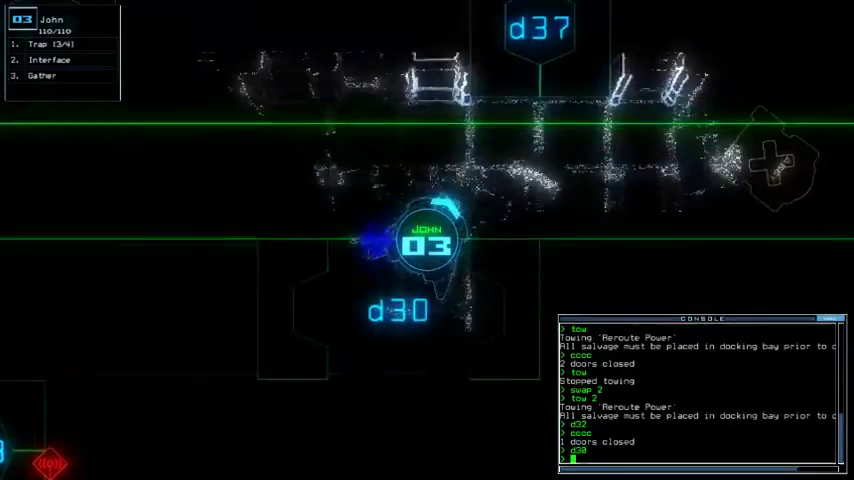
{"action": "type", "text": "swap"}
{"action": "key", "text": "Return"}
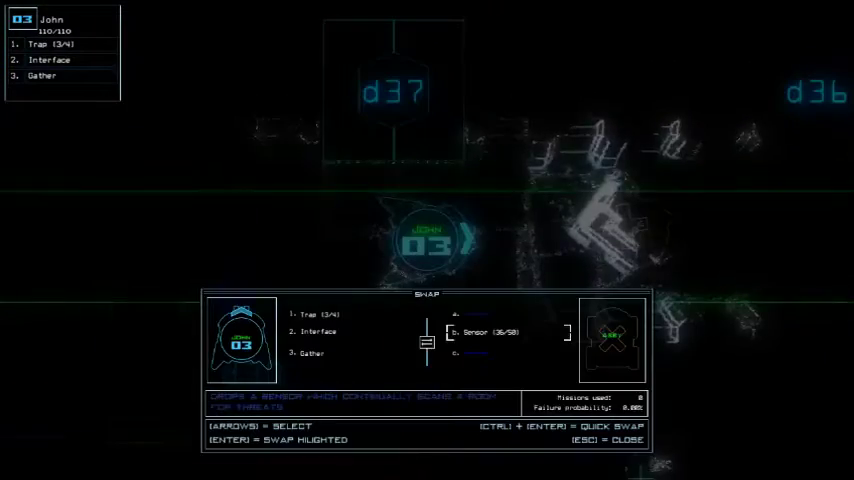
{"action": "key", "text": "Escape"}
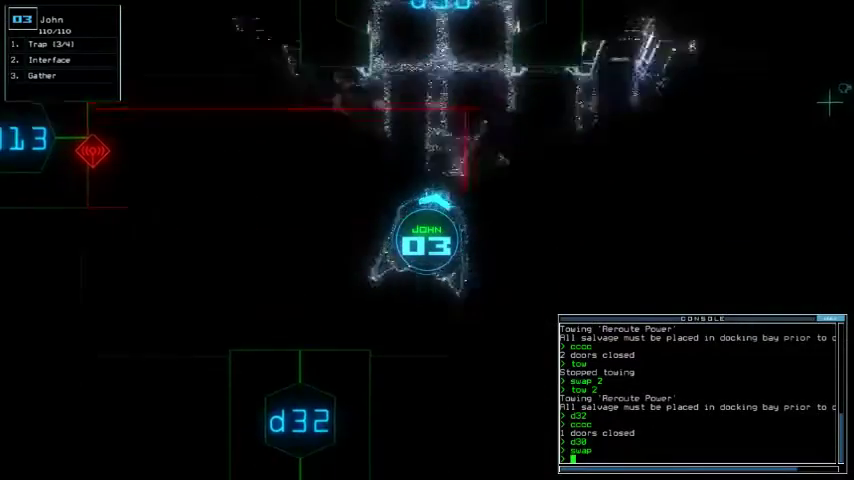
{"action": "type", "text": "d32"}
Step: Return John to d32, hand his trap to Kyle and take the Sensor
{"action": "key", "text": "Return"}
{"action": "type", "text": "swap"}
{"action": "key", "text": "Return"}
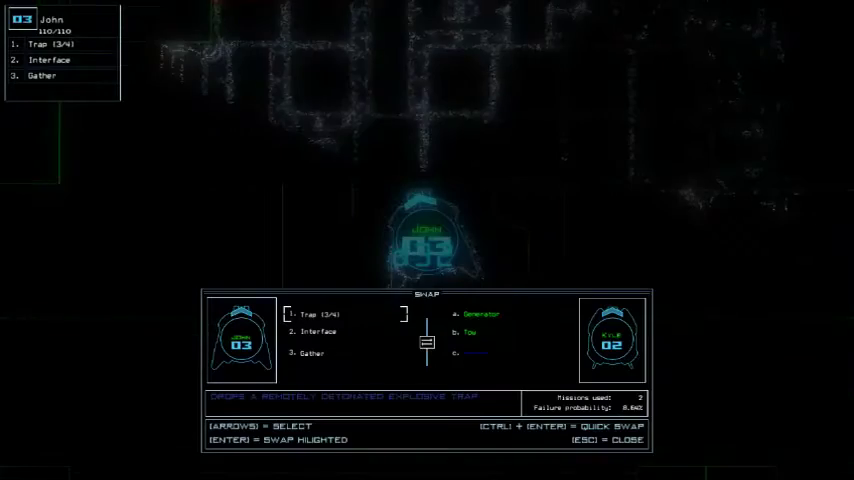
{"action": "key", "text": "Escape"}
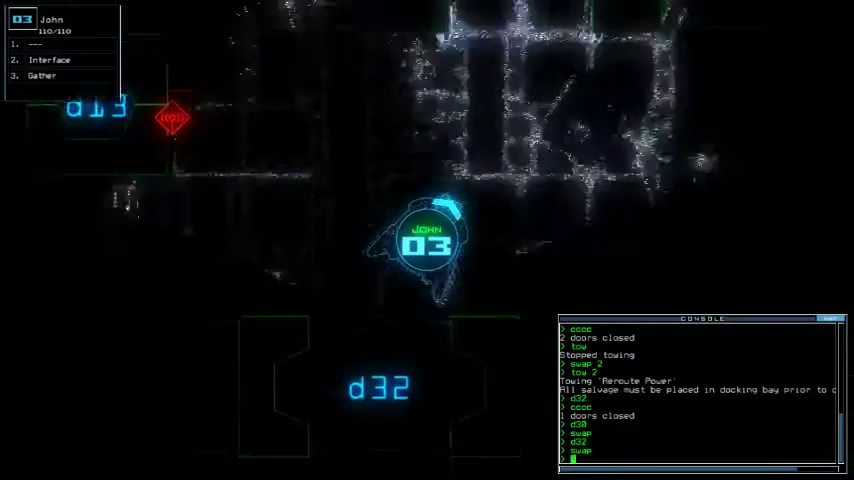
{"action": "type", "text": "swap"}
{"action": "key", "text": "Return"}
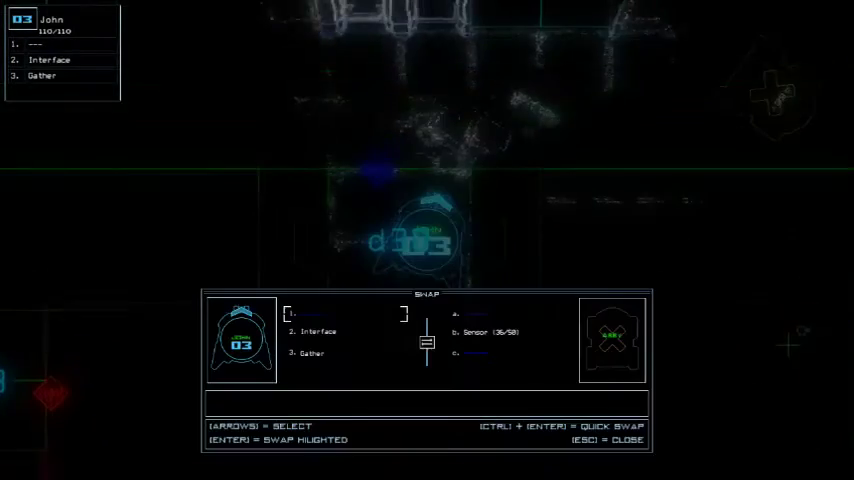
{"action": "key", "text": "Return"}
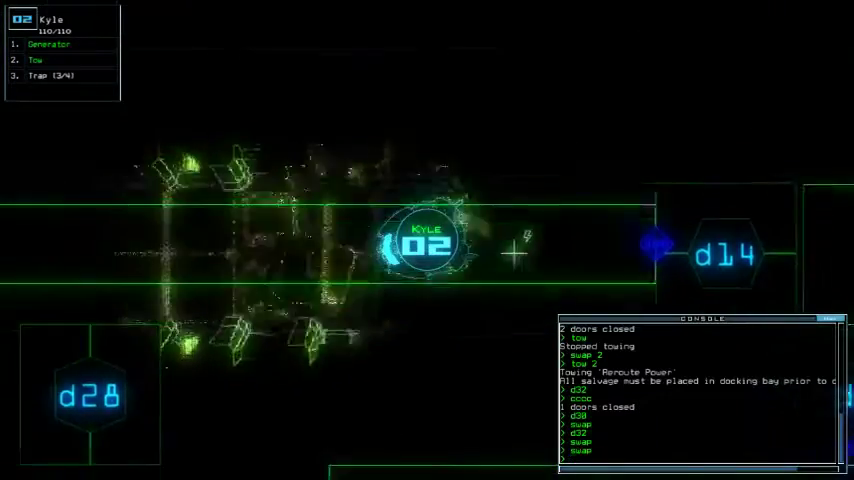
Step: Drive Kyle past d32, power the generator near d31, and redock at a3
{"action": "key", "text": "Left"}
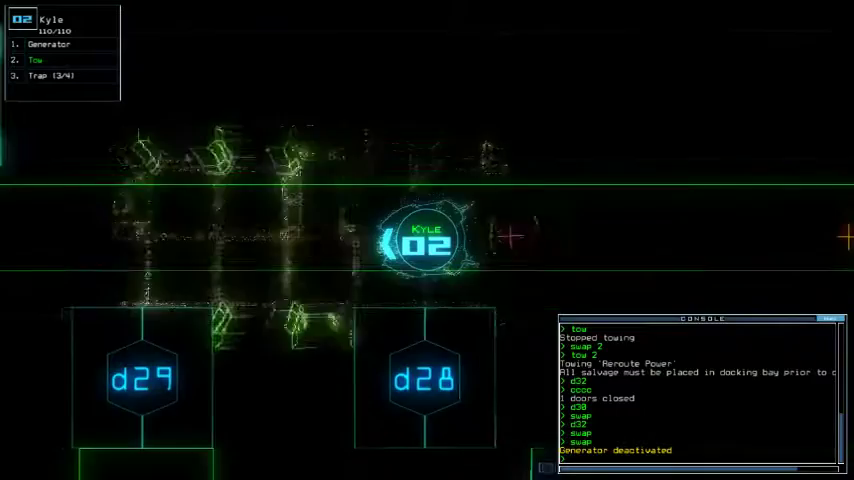
{"action": "key", "text": "Left"}
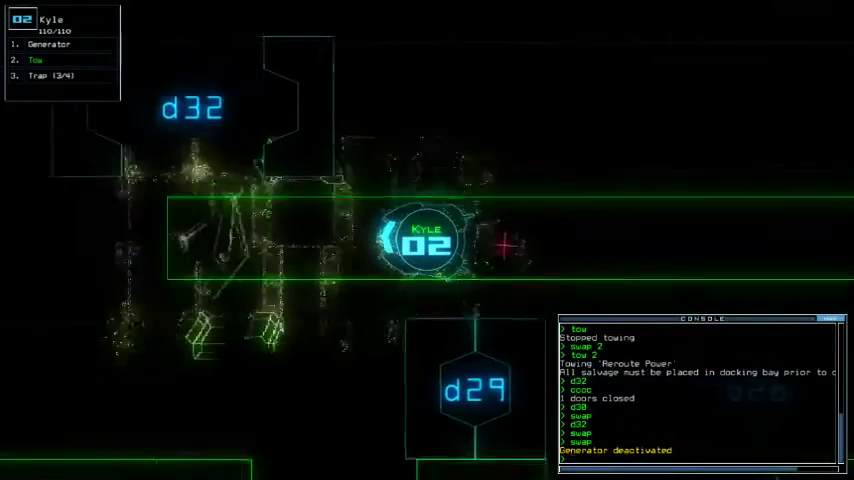
{"action": "scroll", "coordinate": [509, 245], "scroll_direction": "down", "scroll_amount": 5}
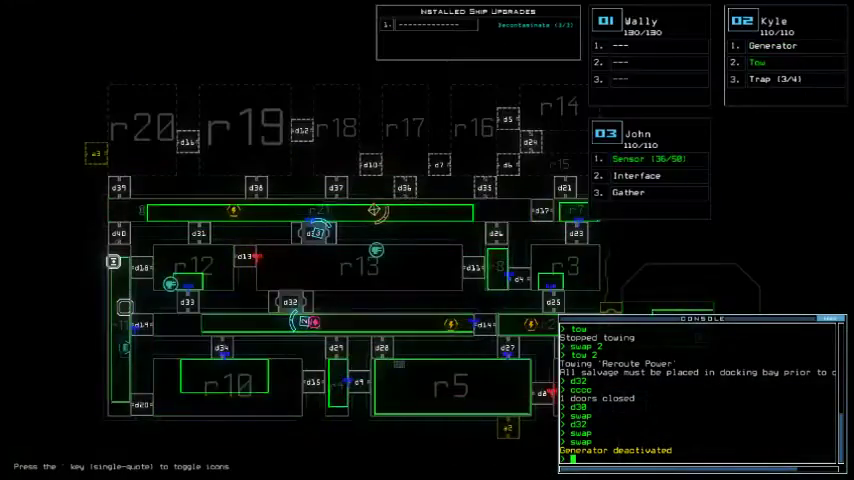
{"action": "scroll", "coordinate": [501, 245], "scroll_direction": "up", "scroll_amount": 5}
{"action": "key", "text": "Up"}
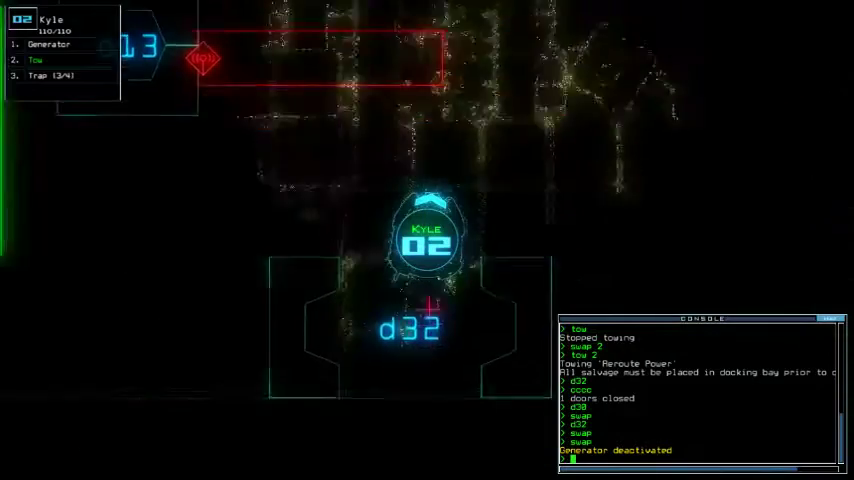
{"action": "type", "text": "s:d"}
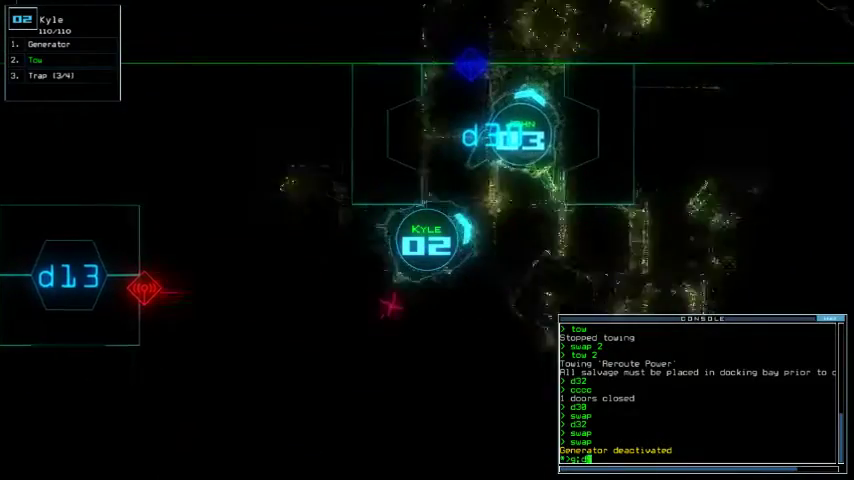
{"action": "type", "text": ";d3"}
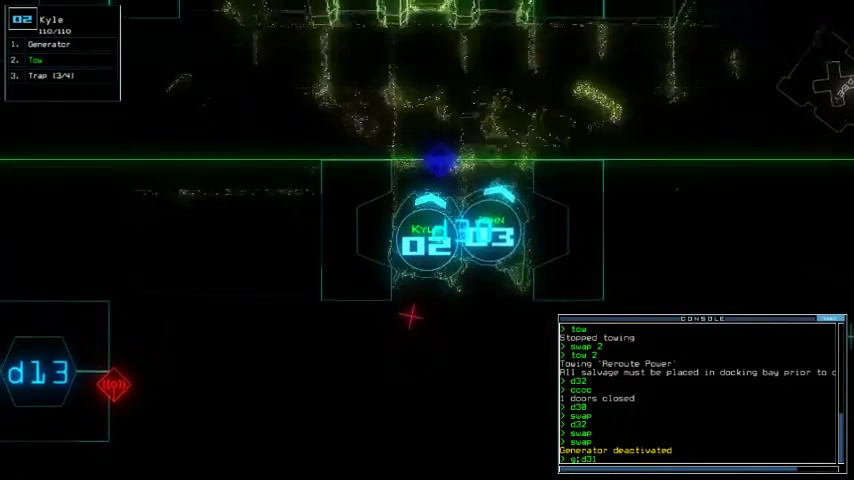
{"action": "type", "text": "1"}
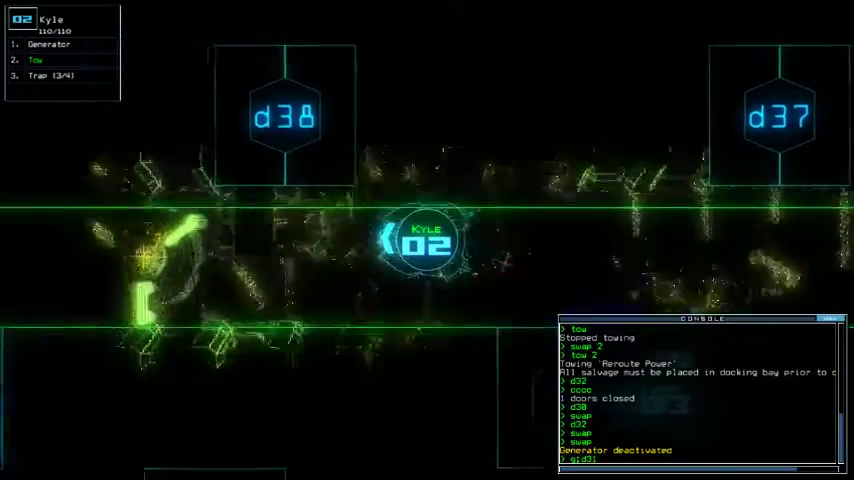
{"action": "key", "text": "Return"}
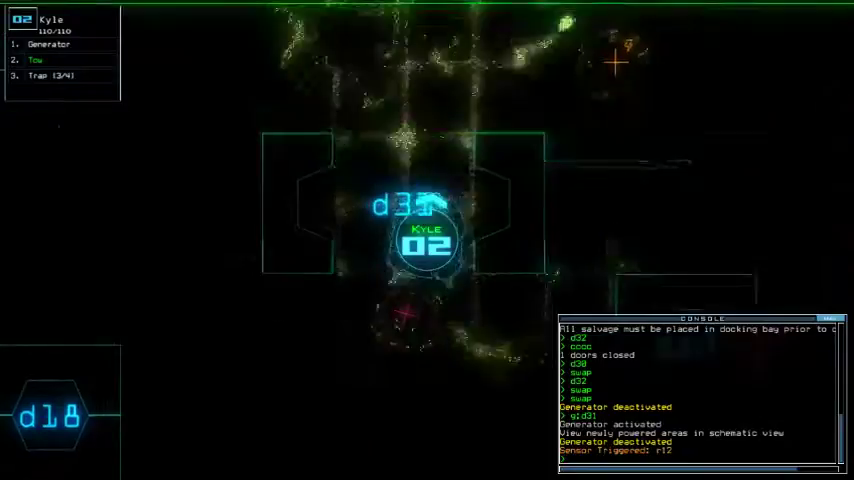
{"action": "type", "text": "g"}
{"action": "key", "text": "Return"}
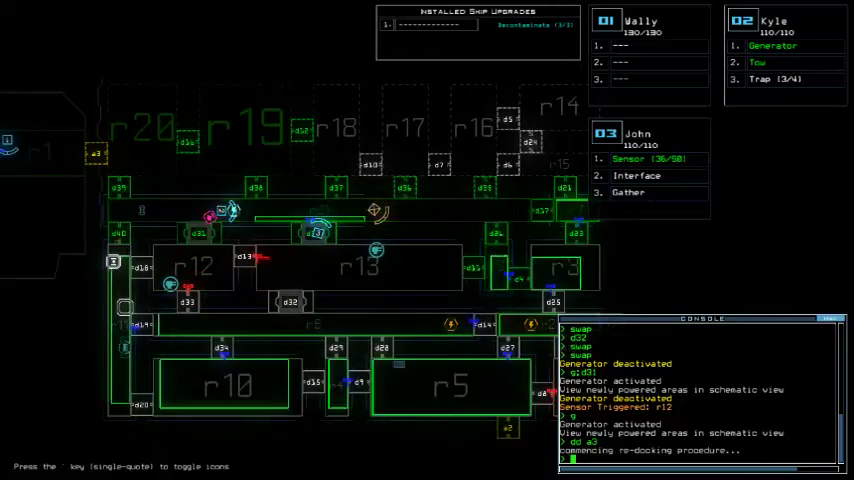
{"action": "type", "text": "1"}
{"action": "type", "text": "ar"}
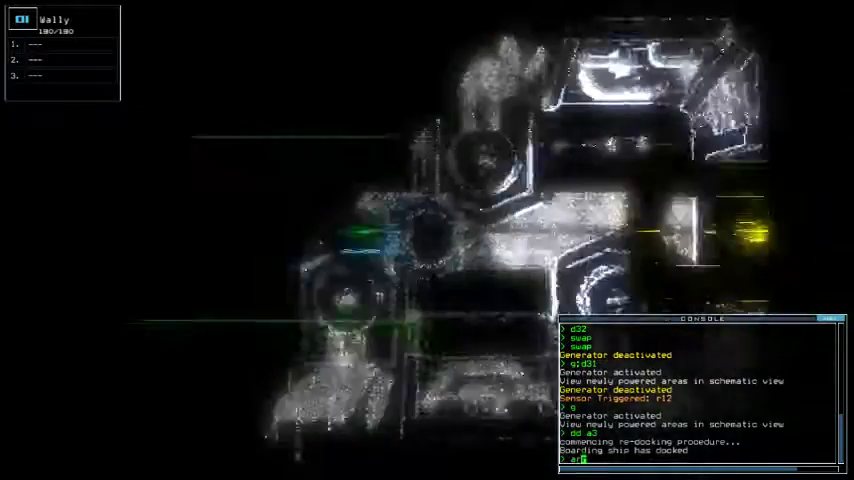
{"action": "type", "text": "r"}
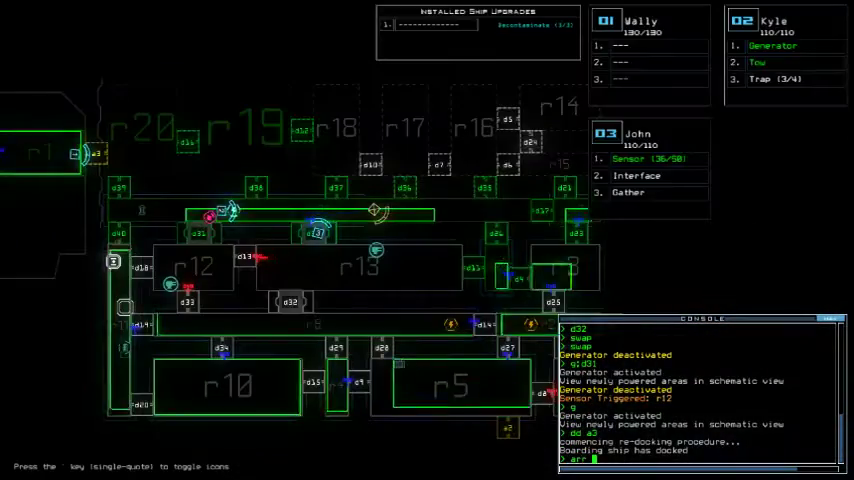
Step: Open all doors to r1, scout past airlock a3 with Wally, then send Wally back
{"action": "key", "text": "Return"}
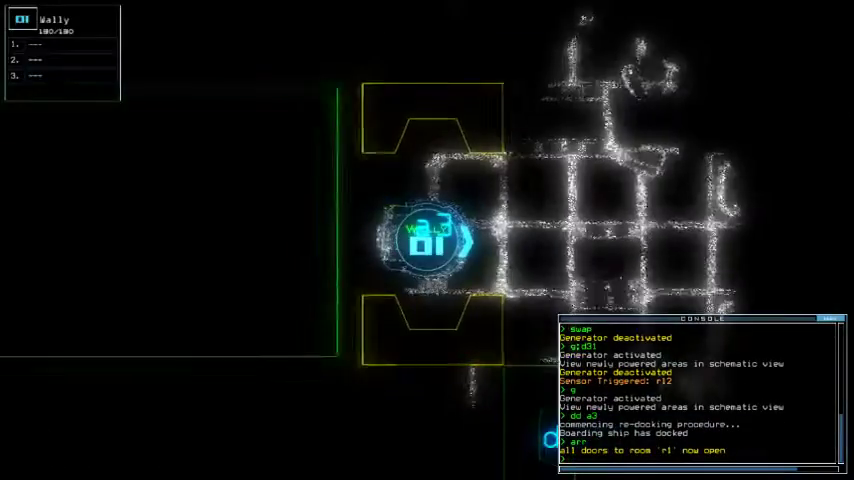
{"action": "key", "text": "Right"}
{"action": "key", "text": "Up"}
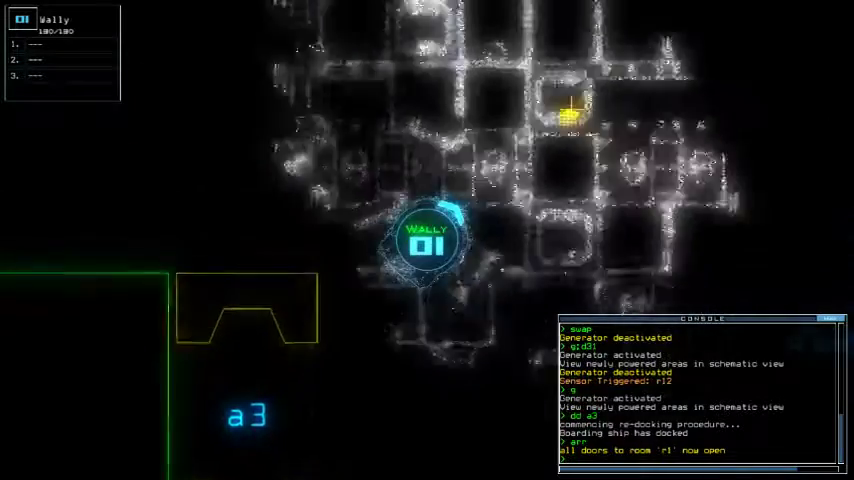
{"action": "key", "text": "Down"}
{"action": "type", "text": "bw"}
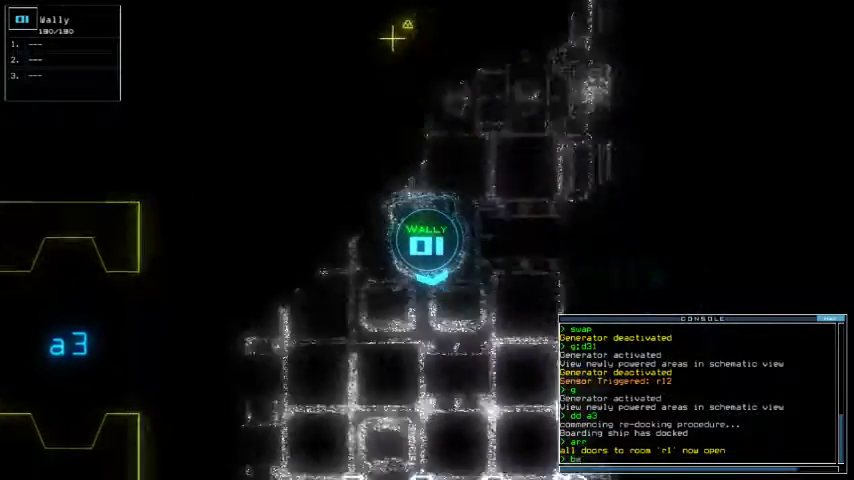
{"action": "type", "text": "ck"}
{"action": "key", "text": "Return"}
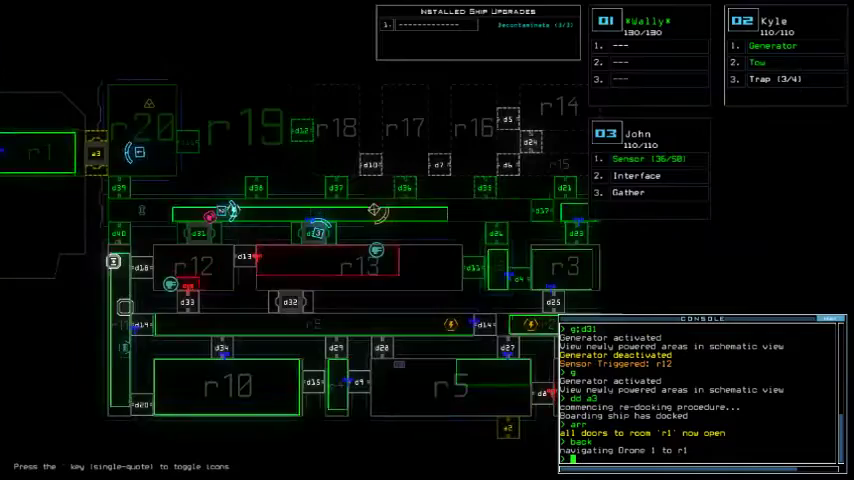
Step: Select John and drive drone 03 left along the corridor
{"action": "key", "text": "2"}
{"action": "key", "text": "3"}
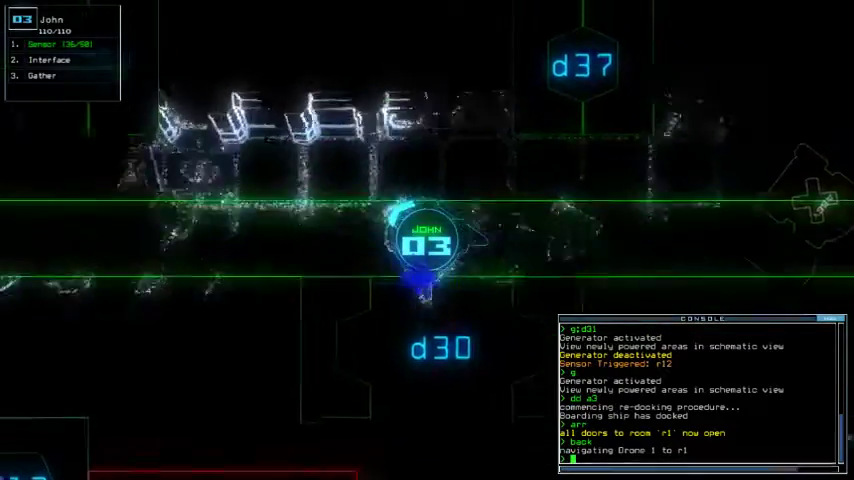
{"action": "key", "text": "Left"}
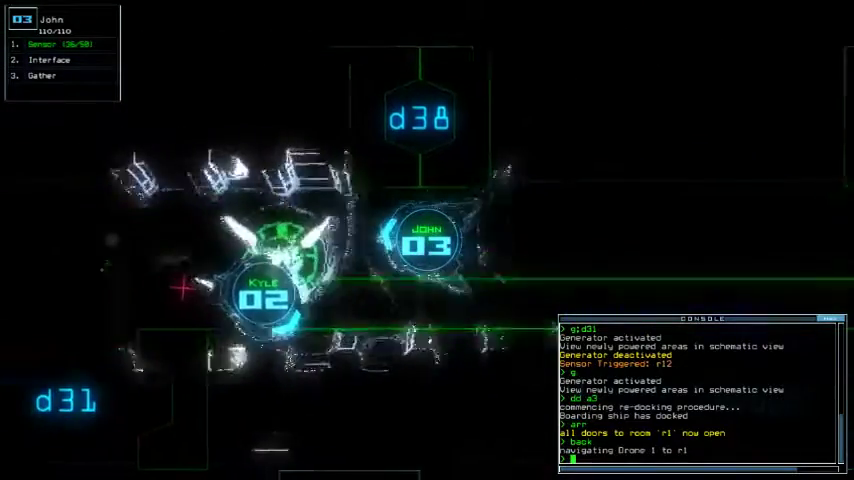
{"action": "key", "text": "Tab"}
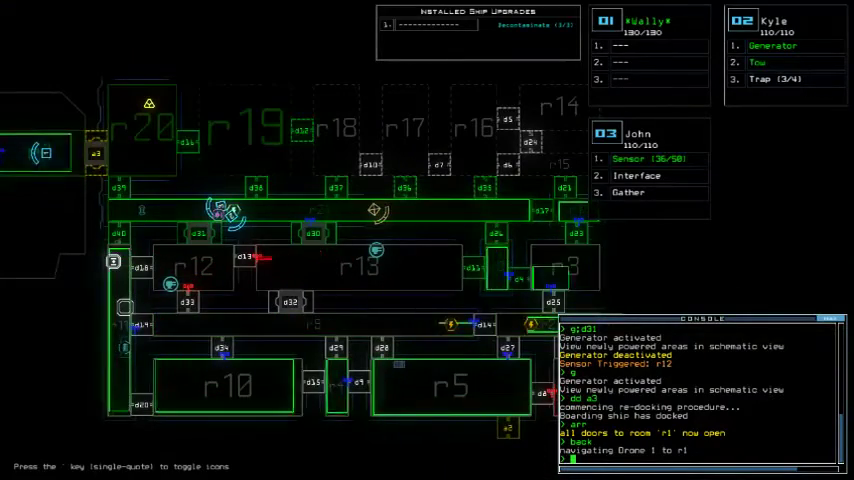
{"action": "key", "text": "Tab"}
{"action": "type", "text": "d39"}
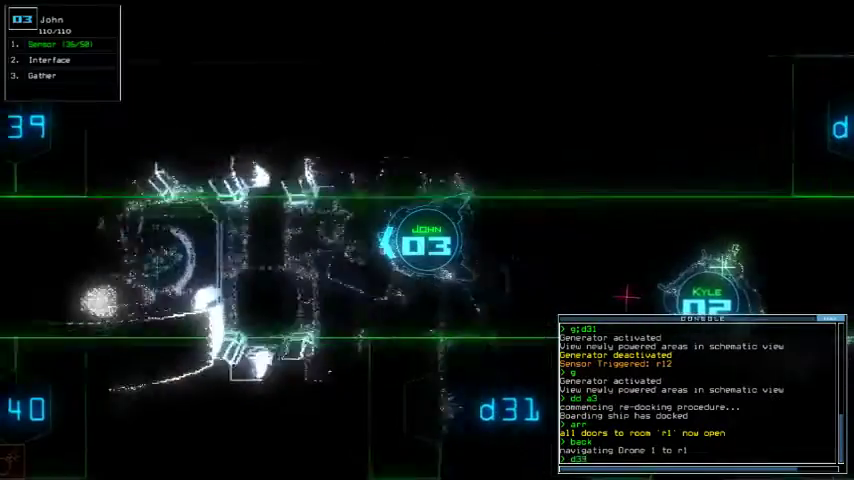
Step: Open door d39, move John through it and drop a sensor
{"action": "key", "text": "Left"}
{"action": "key", "text": "Return"}
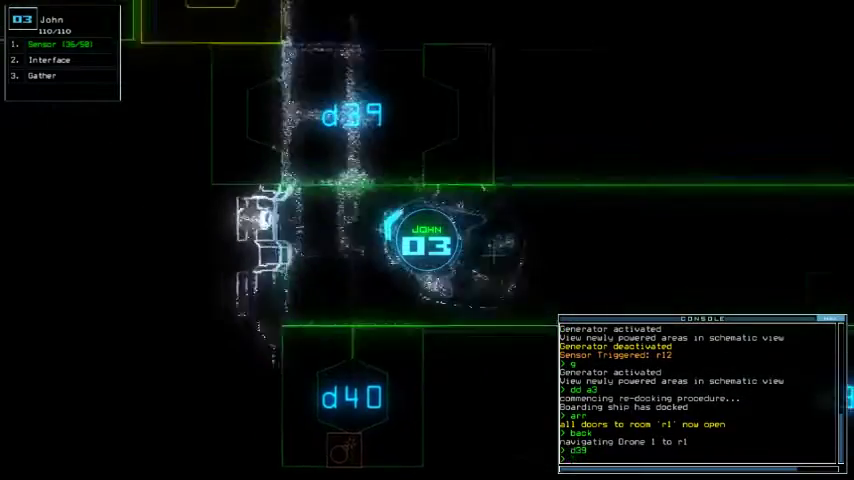
{"action": "key", "text": "Up"}
{"action": "type", "text": "ss"}
{"action": "key", "text": "Return"}
{"action": "type", "text": "g"}
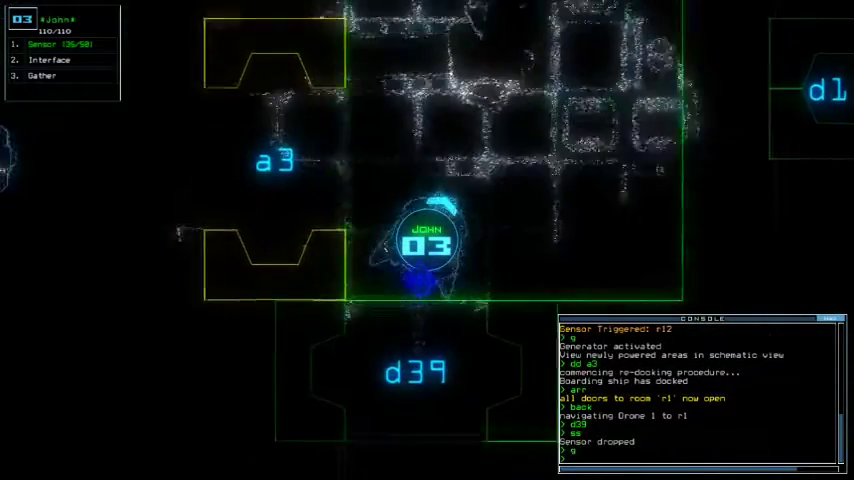
{"action": "key", "text": "Tab"}
{"action": "key", "text": "Tab"}
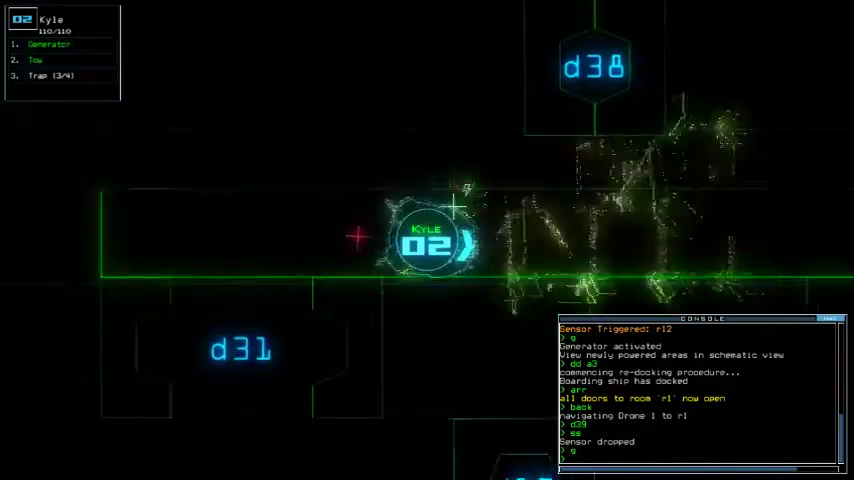
Step: Have drone 02 gather scrap and pass through d30, then steer drone 03 down
{"action": "key", "text": "Return"}
{"action": "key", "text": "Right"}
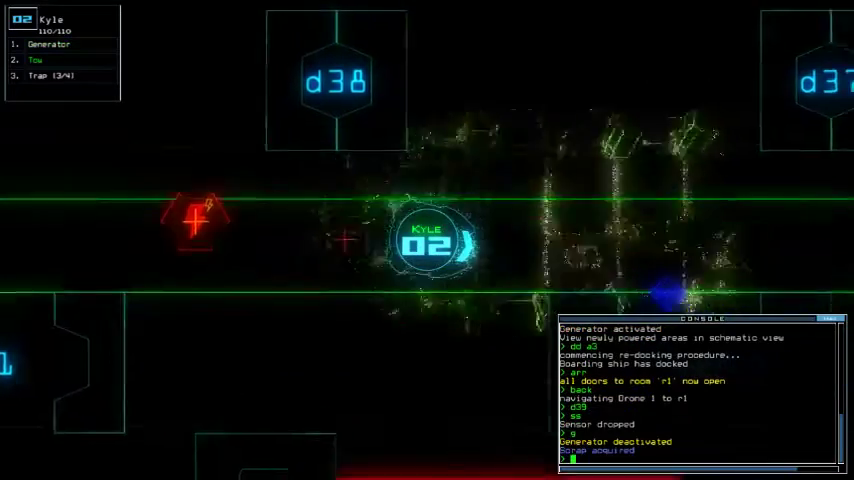
{"action": "key", "text": "Down"}
{"action": "key", "text": "Down"}
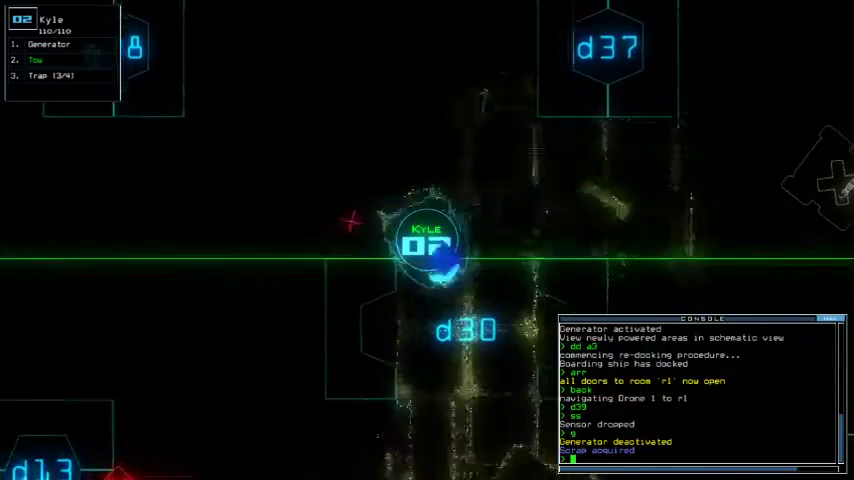
{"action": "key", "text": "Down"}
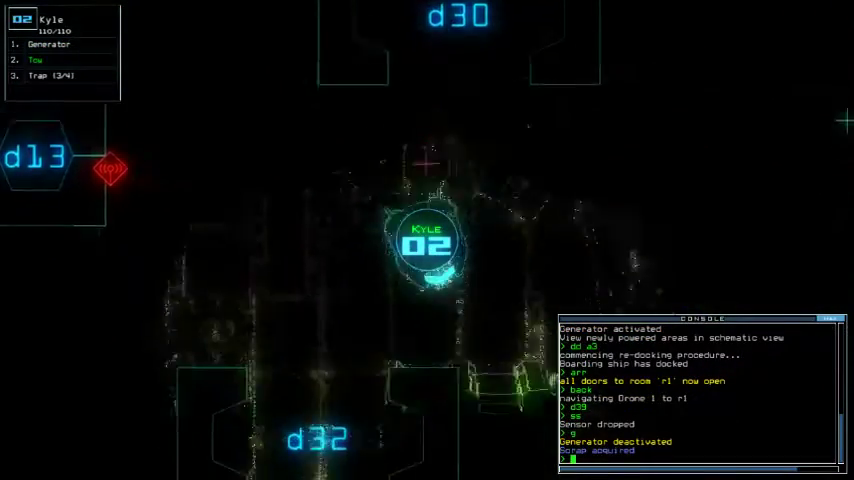
{"action": "key", "text": "3"}
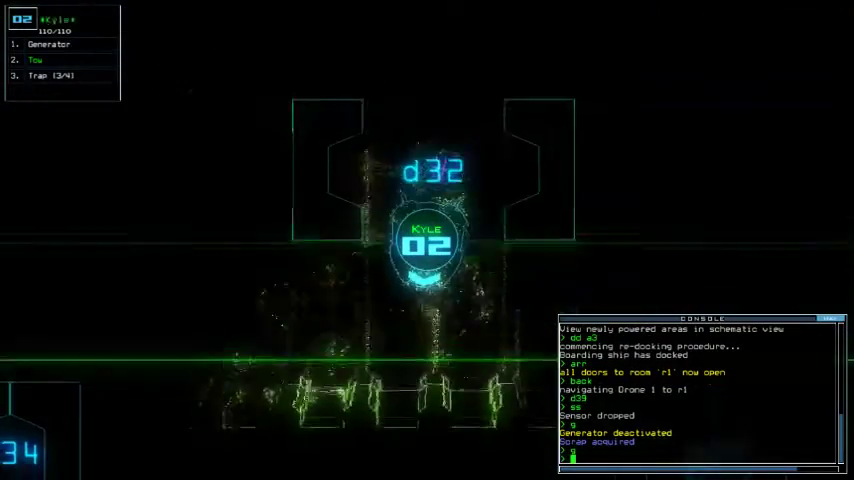
{"action": "key", "text": "Down"}
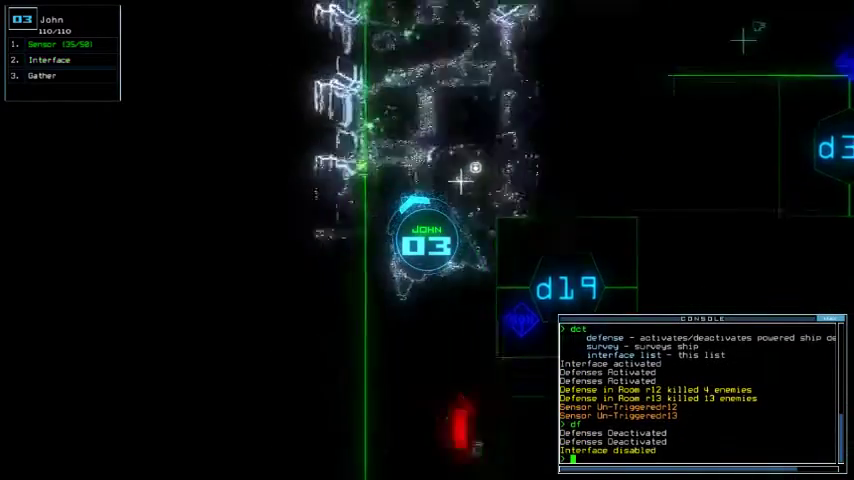
{"action": "type", "text": "navigate 2"}
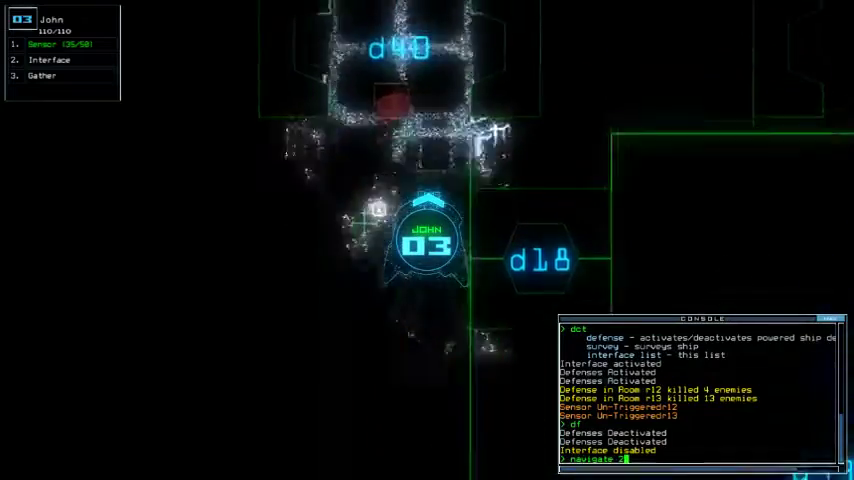
Step: Send drone 2 toward r21 and close all doors to room r1
{"action": "key", "text": "Return"}
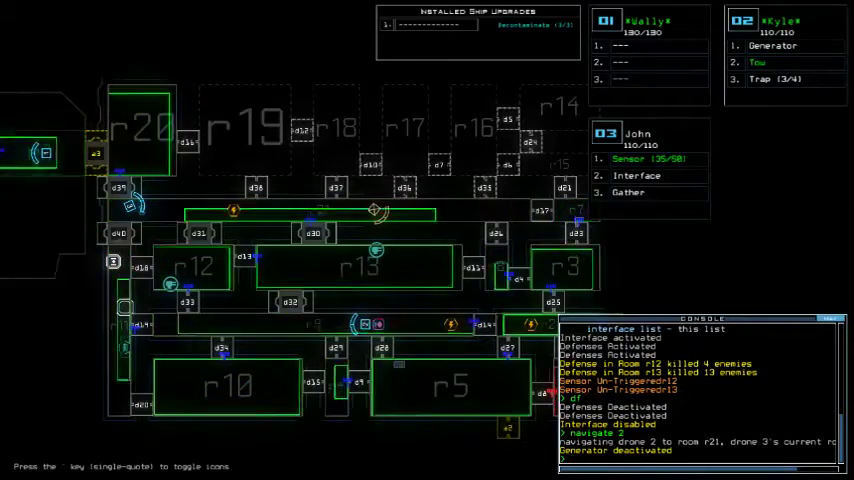
{"action": "key", "text": "3"}
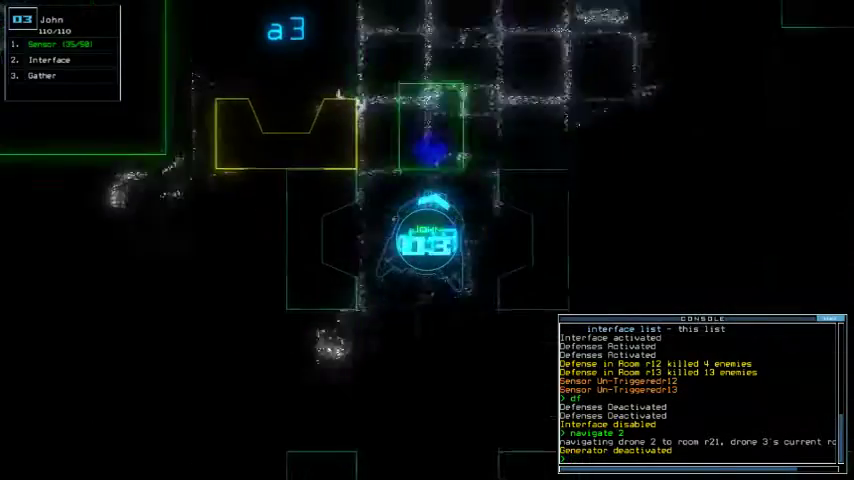
{"action": "type", "text": "r1"}
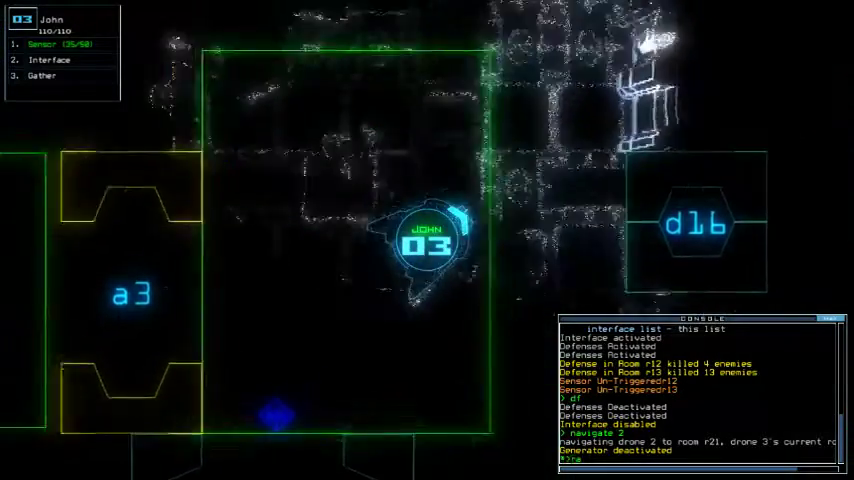
{"action": "key", "text": "Return"}
{"action": "key", "text": "Tab"}
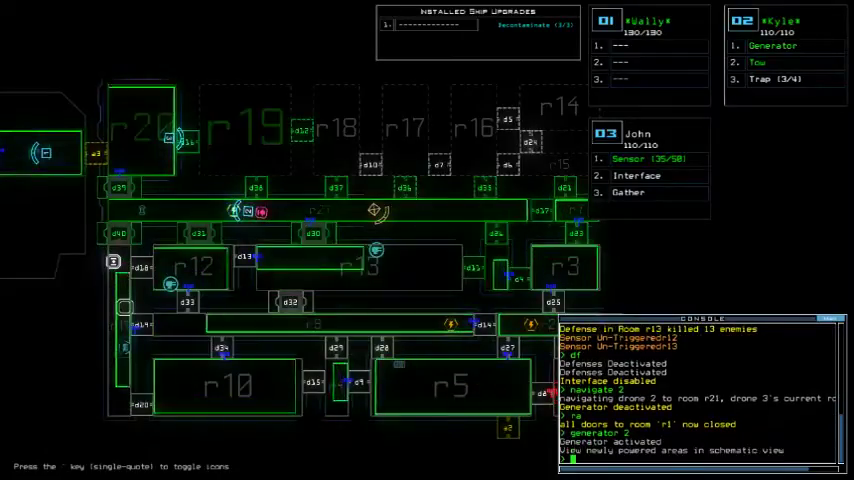
{"action": "key", "text": "Tab"}
{"action": "type", "text": "d16"}
Step: Open door d16 for drone 03, drop a sensor and collect scrap
{"action": "key", "text": "Return"}
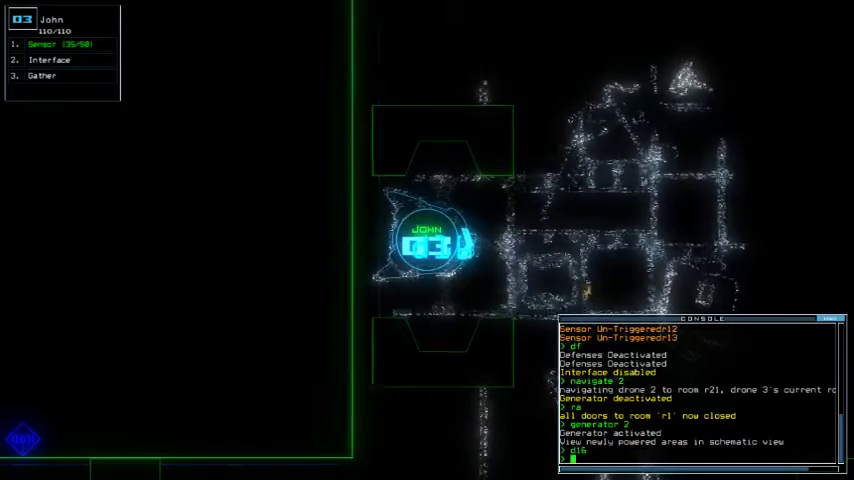
{"action": "key", "text": "Tab"}
{"action": "key", "text": "Tab"}
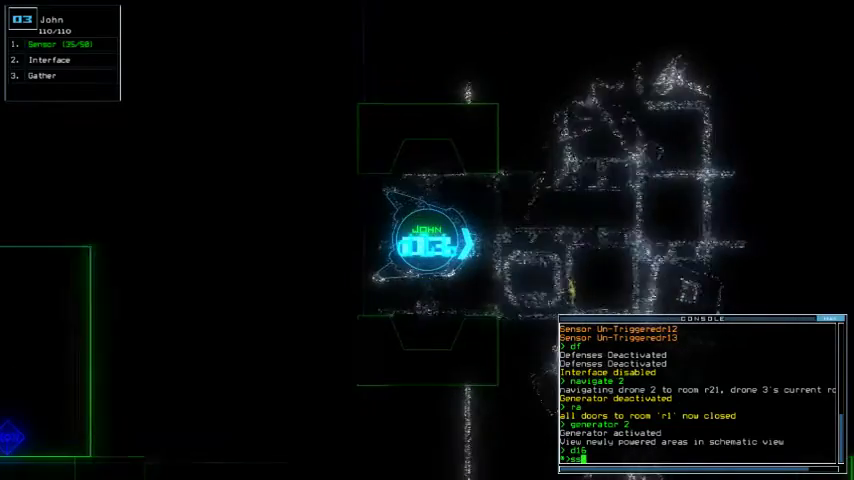
{"action": "type", "text": "ss"}
{"action": "key", "text": "Return"}
{"action": "type", "text": "g"}
{"action": "key", "text": "Return"}
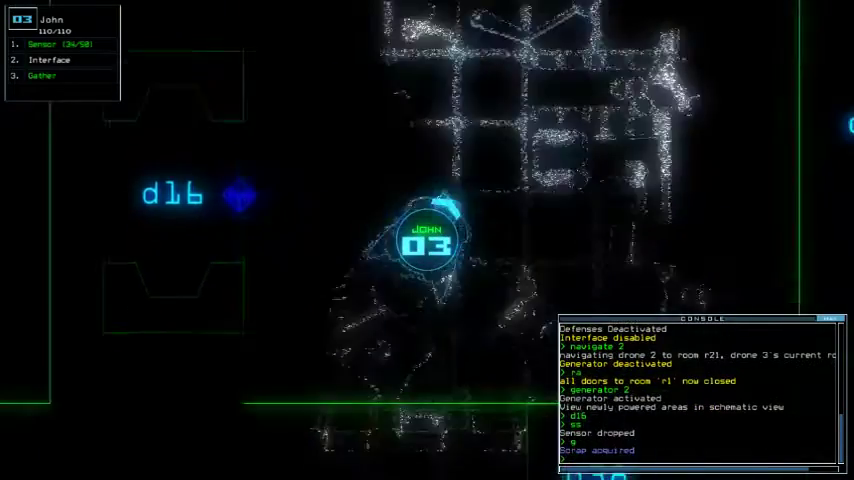
Step: Drive drone 03 past a terminal interface and open door d38
{"action": "key", "text": "Up"}
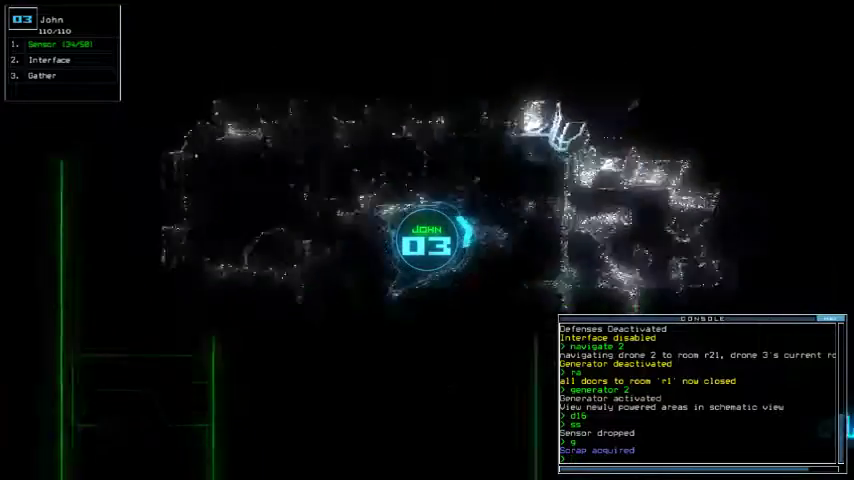
{"action": "key", "text": "Right"}
{"action": "type", "text": "dct"}
{"action": "key", "text": "Return"}
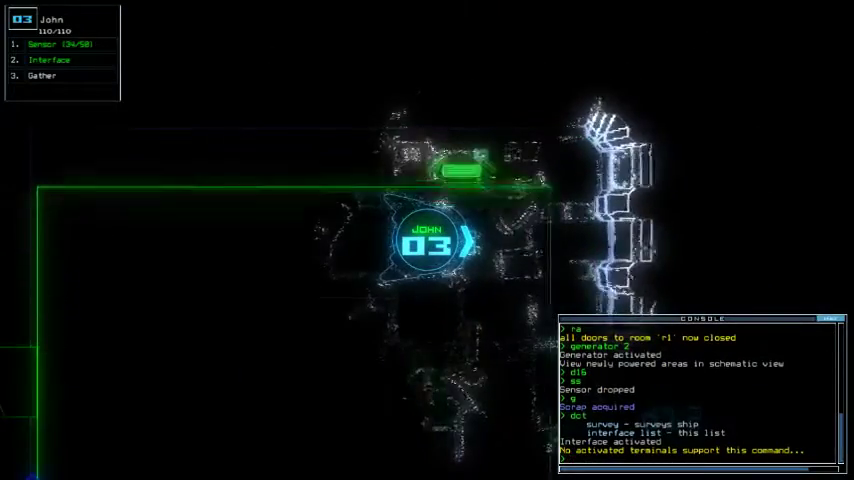
{"action": "key", "text": "Up"}
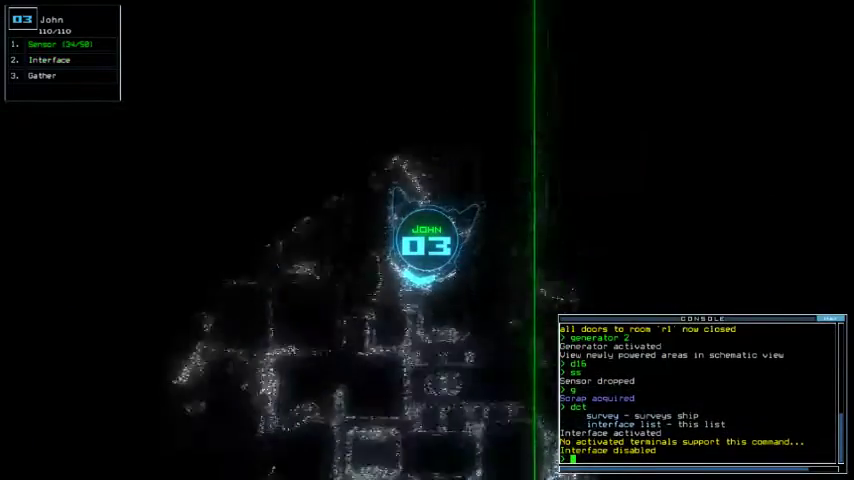
{"action": "key", "text": "Down"}
{"action": "type", "text": "d38"}
{"action": "key", "text": "Return"}
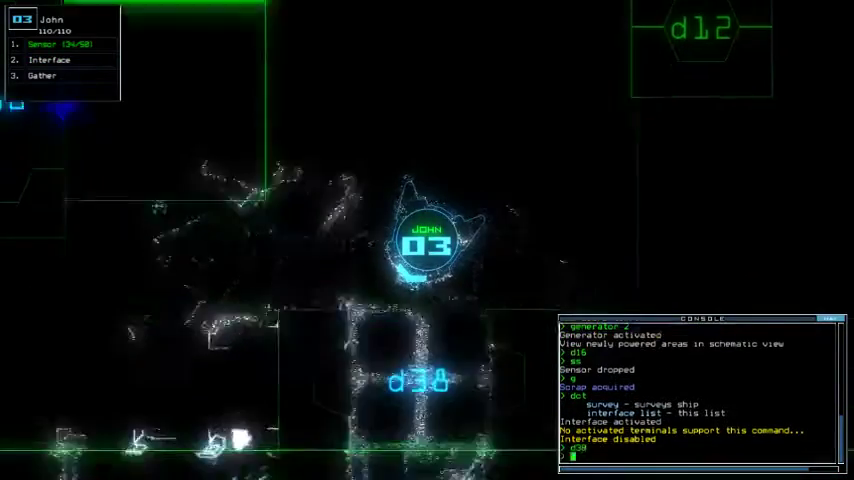
Step: Move drone 02 down through d30 toward door d32, checking the schematic
{"action": "key", "text": "Tab"}
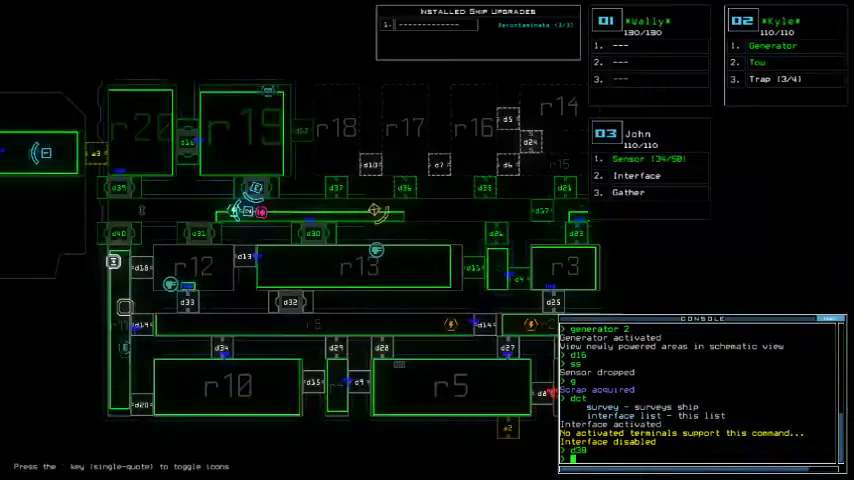
{"action": "key", "text": "2"}
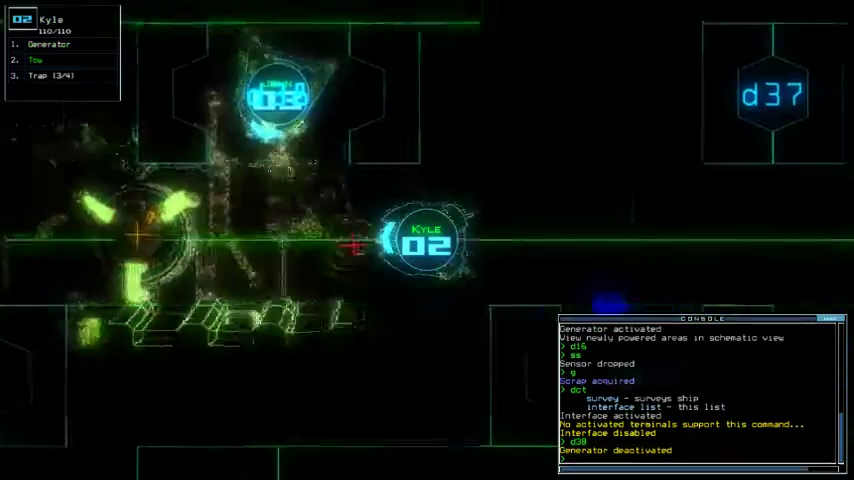
{"action": "key", "text": "Down"}
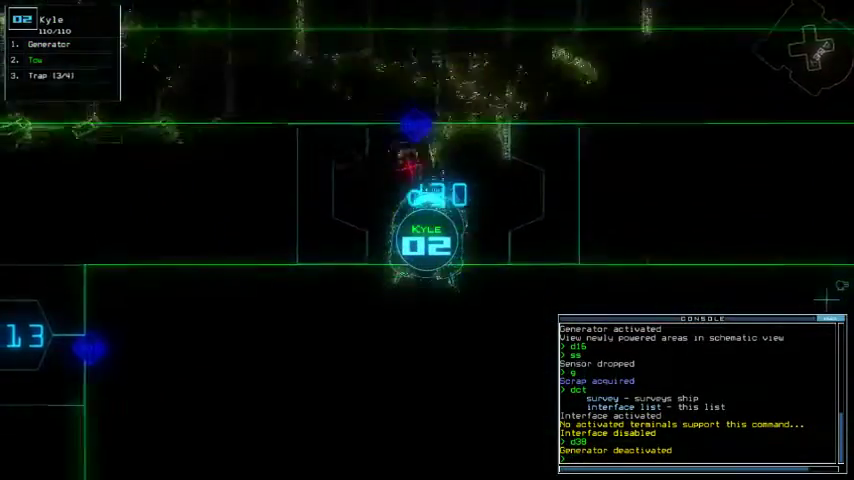
{"action": "key", "text": "Tab"}
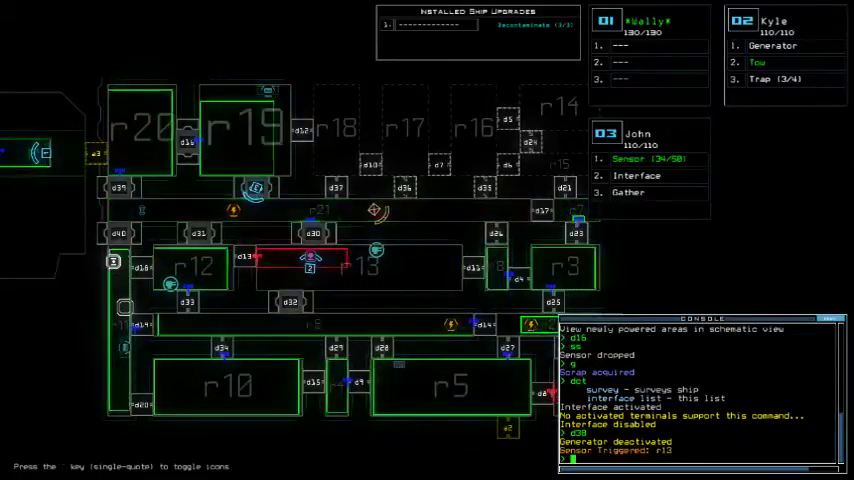
{"action": "key", "text": "2"}
{"action": "key", "text": "Down"}
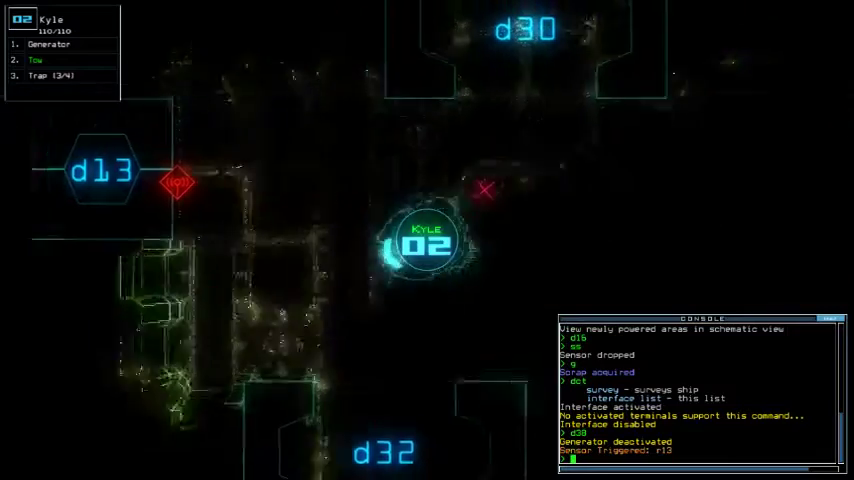
{"action": "type", "text": "3"}
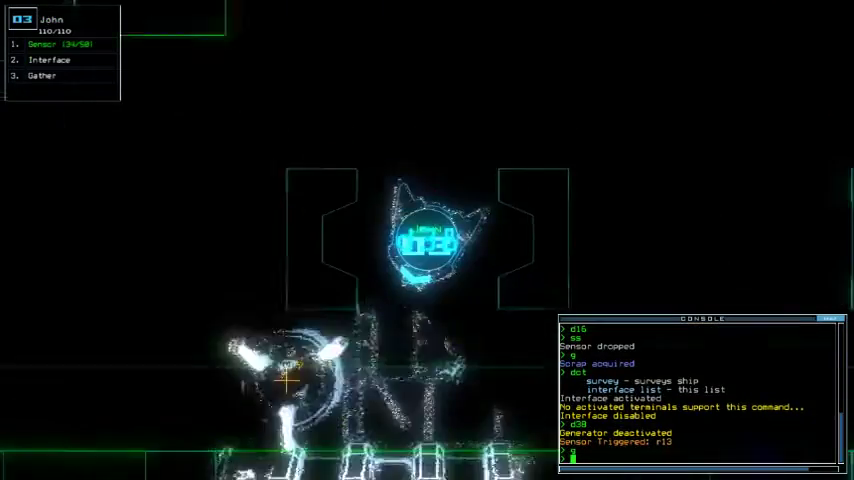
{"action": "type", "text": "g"}
Step: Have John collect scrap and move down past doors d39 and d40
{"action": "key", "text": "Return"}
{"action": "key", "text": "Right"}
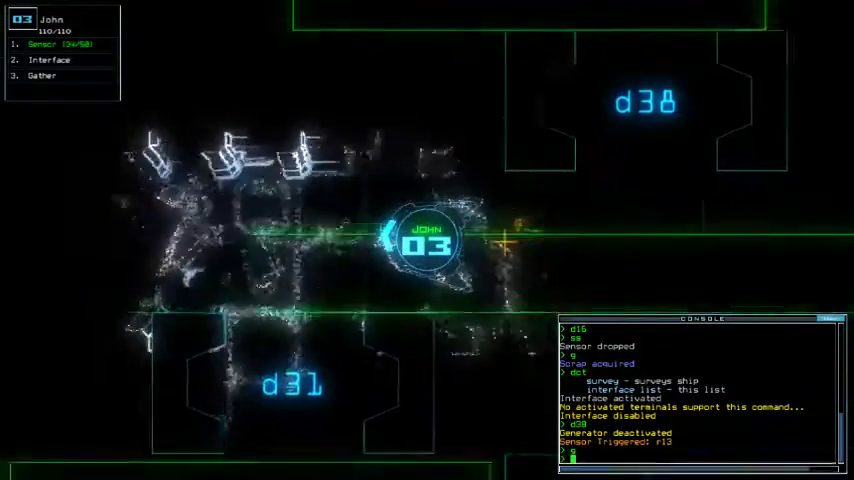
{"action": "key", "text": "Left"}
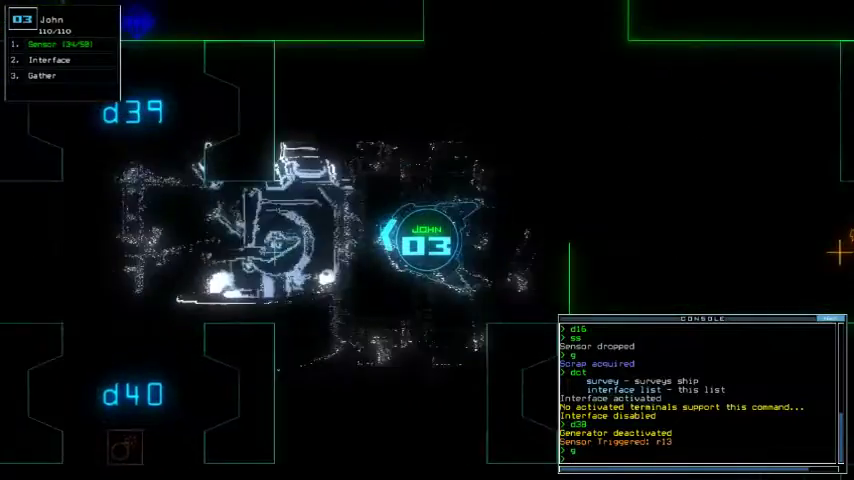
{"action": "key", "text": "Down"}
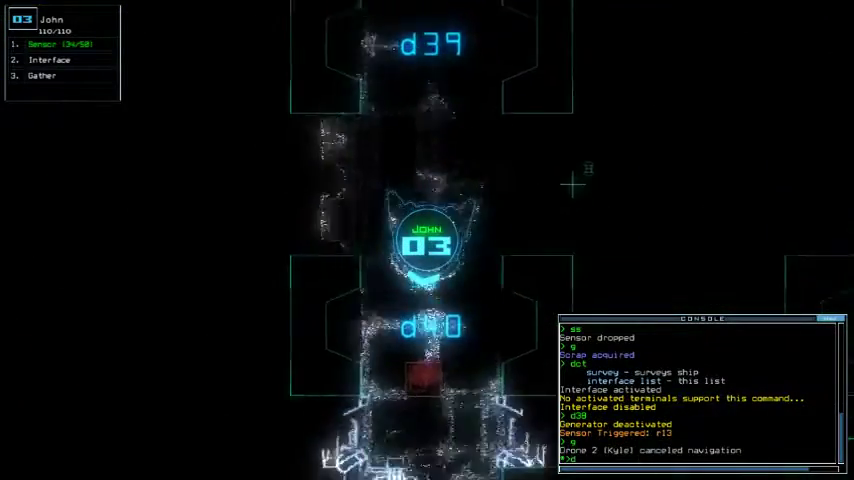
{"action": "type", "text": "dct"}
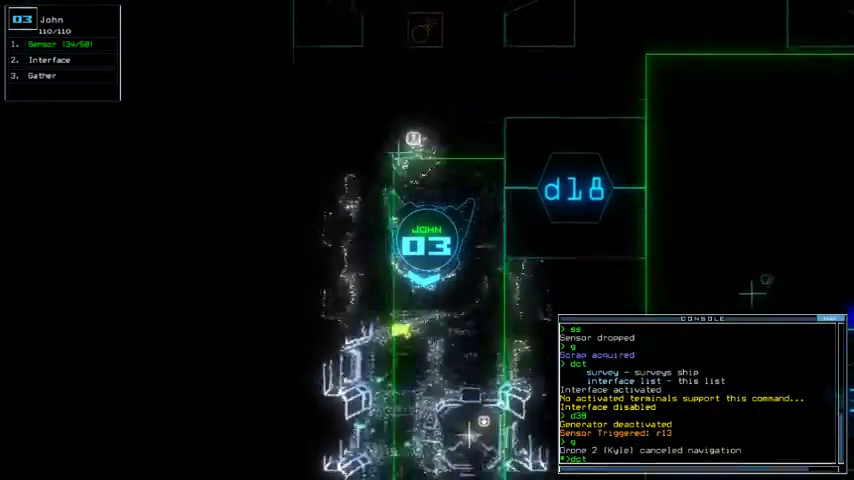
Step: Drive Kyle out through d32 along the corridor, then return to John
{"action": "key", "text": "BackSpace"}
{"action": "key", "text": "BackSpace"}
{"action": "key", "text": "BackSpace"}
{"action": "key", "text": "2"}
{"action": "key", "text": "Down"}
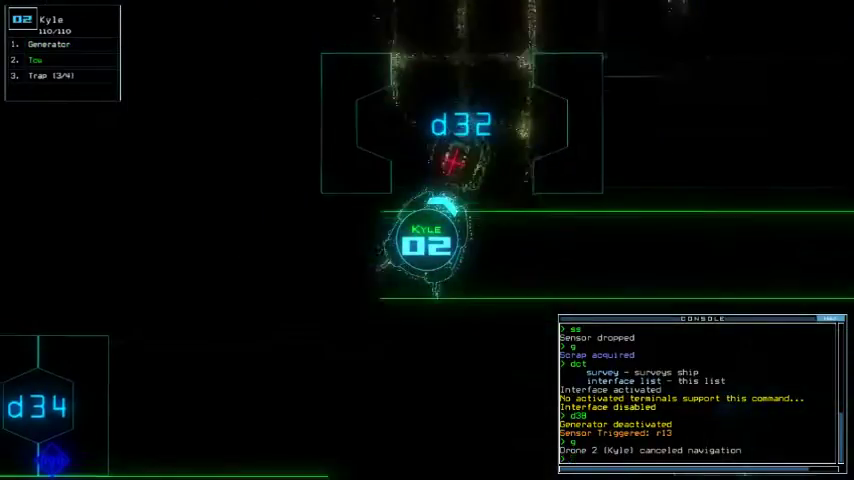
{"action": "key", "text": "Right"}
{"action": "type", "text": "3g"}
{"action": "key", "text": "Return"}
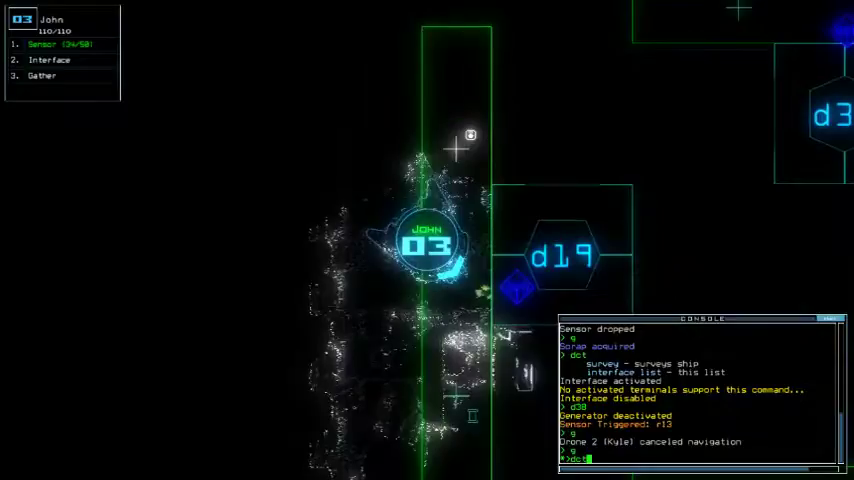
{"action": "key", "text": "Tab"}
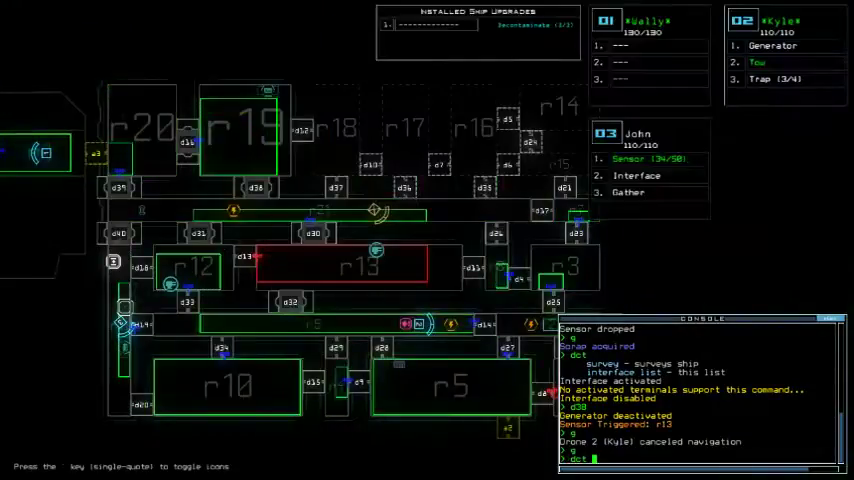
Step: Send Kyle to room r21
{"action": "key", "text": "Tab"}
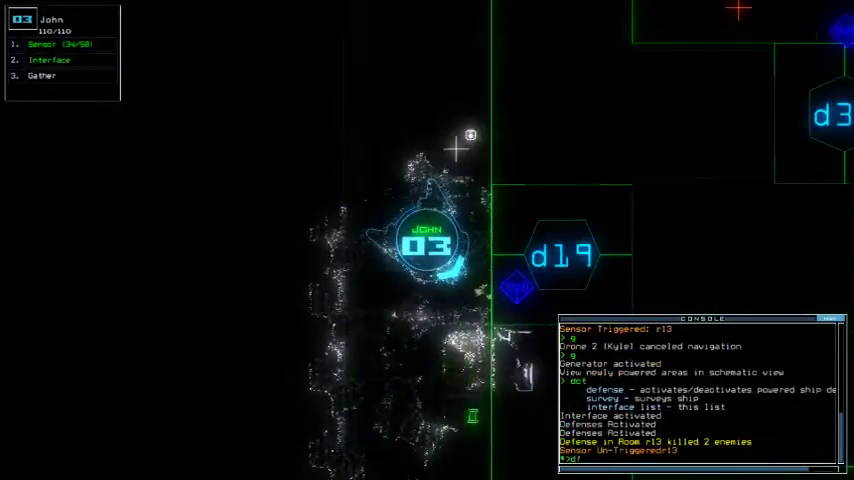
{"action": "type", "text": "navigate"}
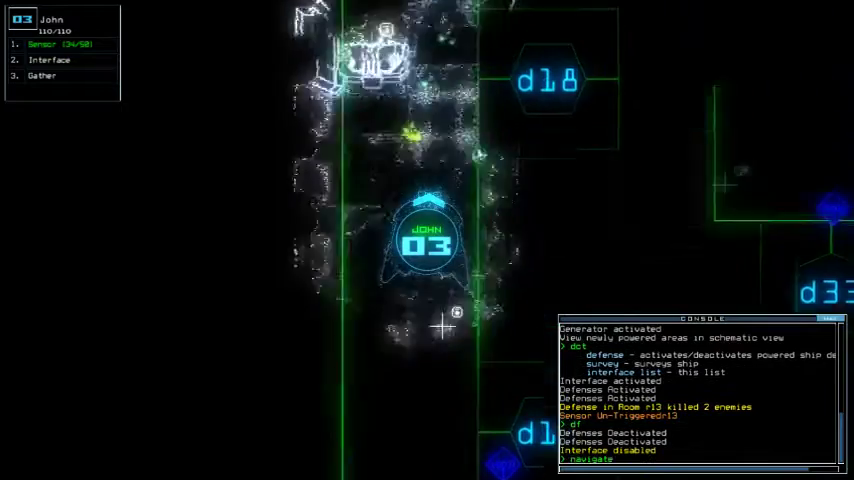
{"action": "type", "text": " 2"}
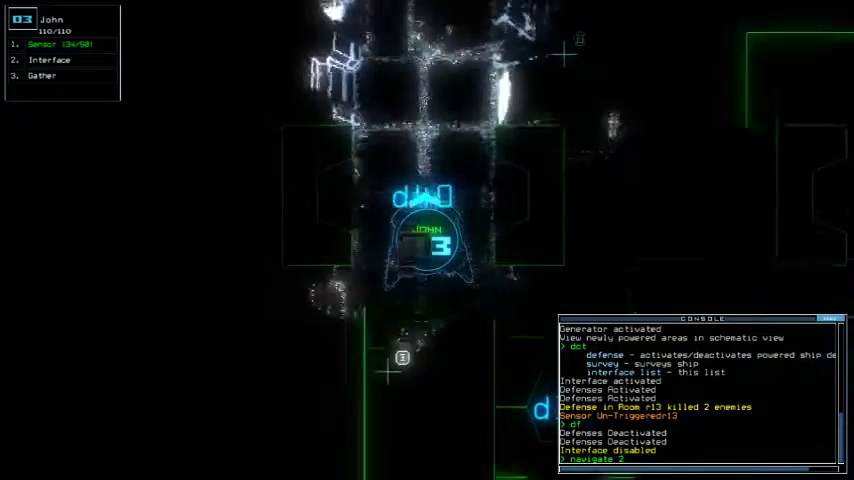
{"action": "key", "text": "Return"}
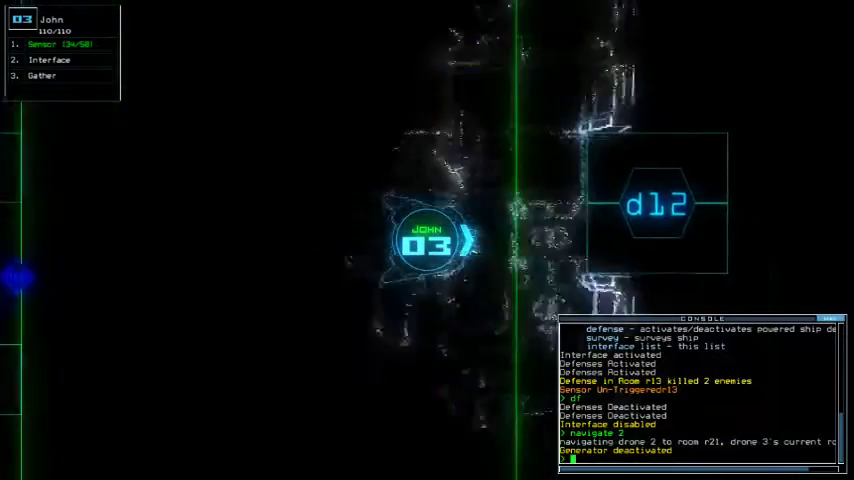
{"action": "key", "text": "Tab"}
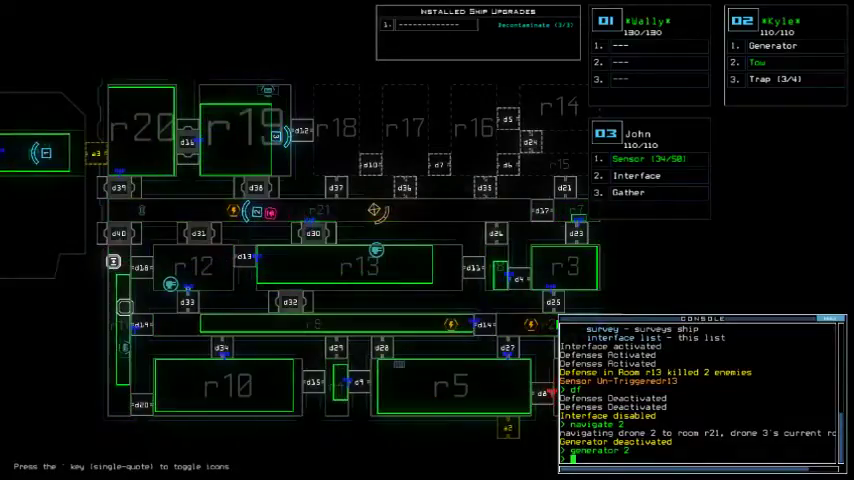
Step: Open door d12 for John and drop a sensor in the new room
{"action": "key", "text": "Tab"}
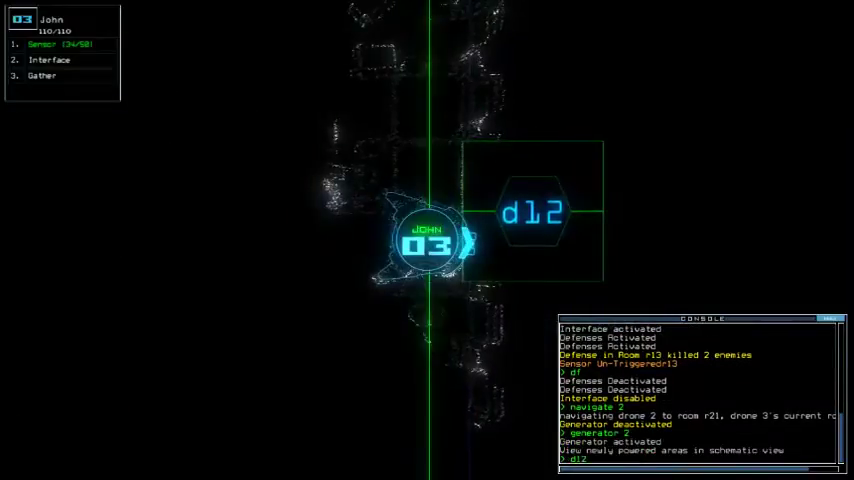
{"action": "key", "text": "Return"}
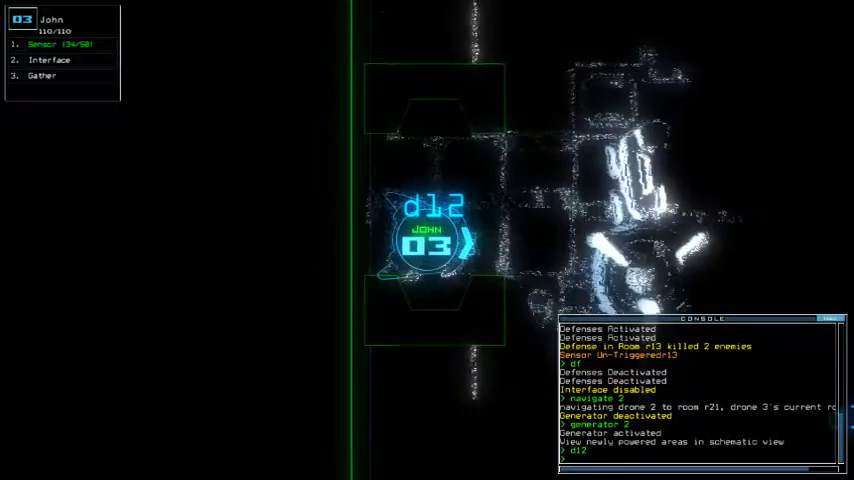
{"action": "type", "text": "sensor"}
{"action": "key", "text": "Return"}
{"action": "type", "text": "swap"}
Step: Close the module swap screen without swapping and close the nearby doors
{"action": "key", "text": "Return"}
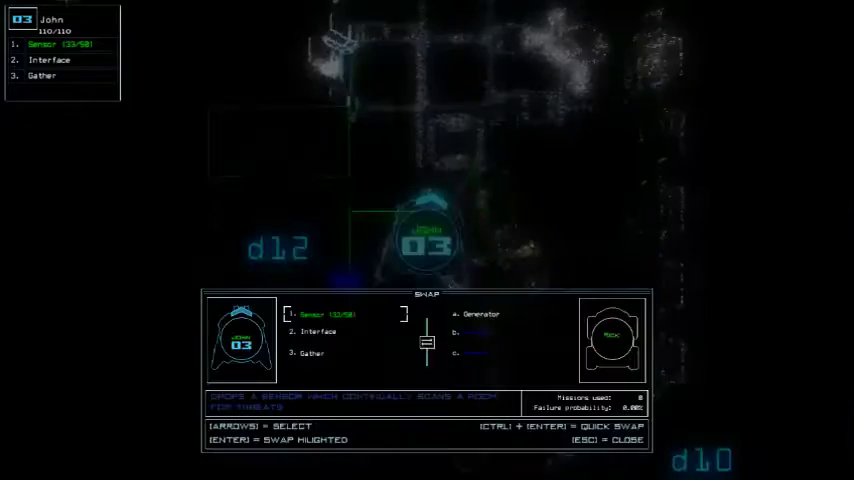
{"action": "key", "text": "Escape"}
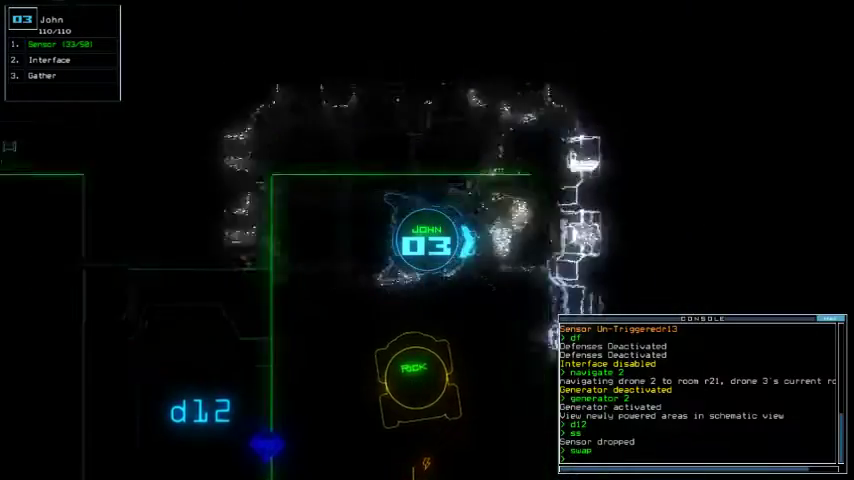
{"action": "scroll", "coordinate": [427, 240], "scroll_direction": "down", "scroll_amount": 2}
{"action": "scroll", "coordinate": [427, 240], "scroll_direction": "down", "scroll_amount": 2}
{"action": "scroll", "coordinate": [427, 240], "scroll_direction": "down", "scroll_amount": 2}
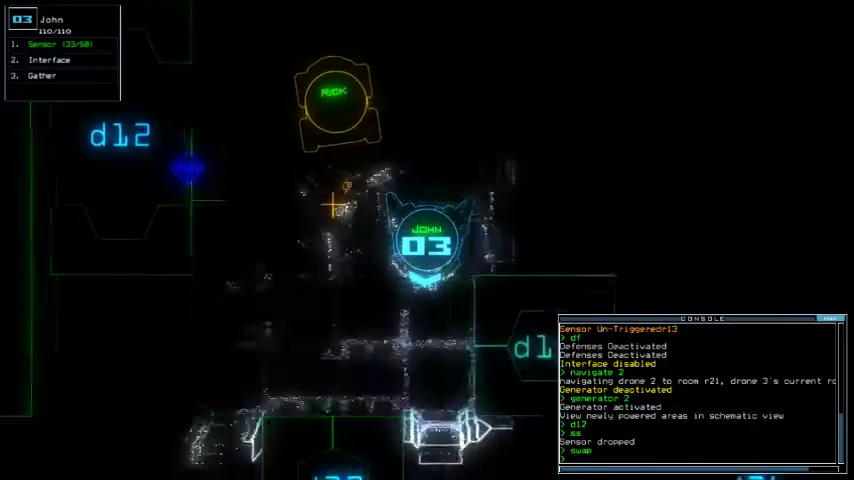
{"action": "scroll", "coordinate": [427, 240], "scroll_direction": "down", "scroll_amount": 2}
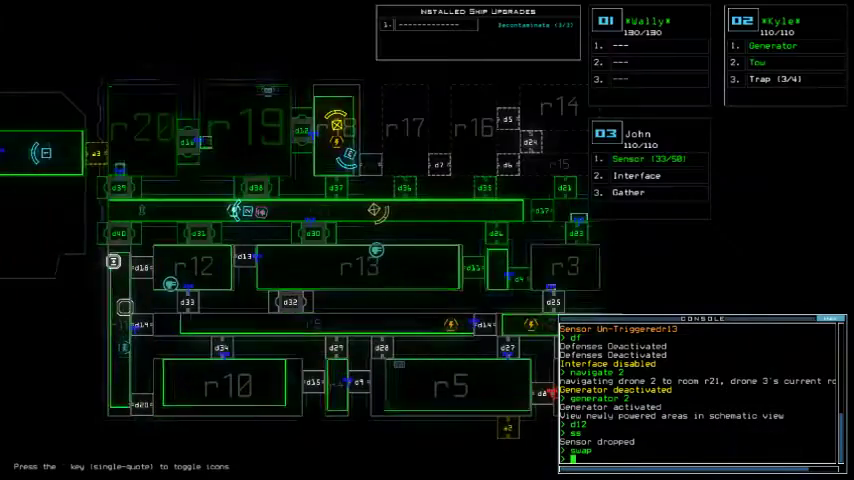
{"action": "scroll", "coordinate": [427, 240], "scroll_direction": "up", "scroll_amount": 3}
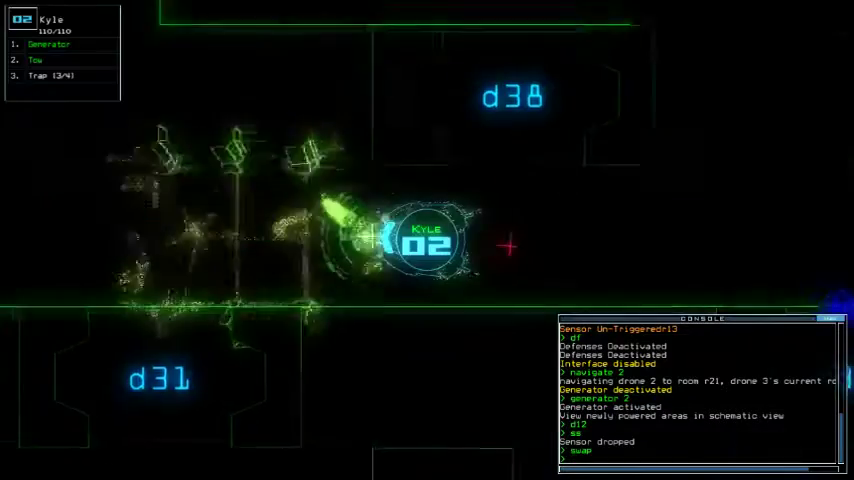
{"action": "scroll", "coordinate": [427, 240], "scroll_direction": "up", "scroll_amount": 2}
{"action": "scroll", "coordinate": [427, 240], "scroll_direction": "up", "scroll_amount": 2}
{"action": "type", "text": "cccc"}
{"action": "key", "text": "Return"}
{"action": "scroll", "coordinate": [493, 243], "scroll_direction": "down", "scroll_amount": 5}
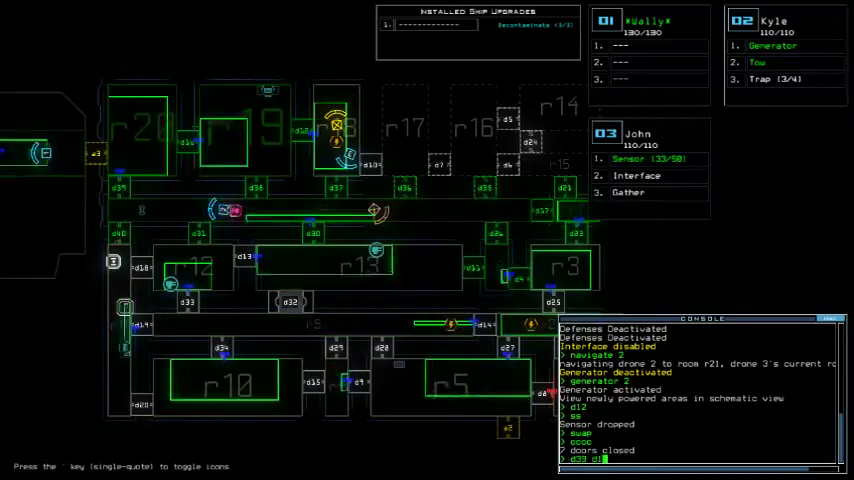
{"action": "type", "text": "6 d12"}
{"action": "scroll", "coordinate": [508, 237], "scroll_direction": "up", "scroll_amount": 5}
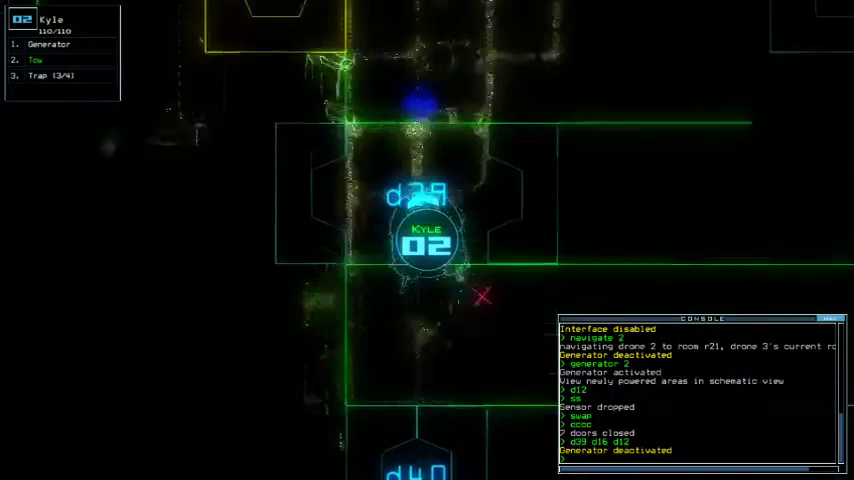
{"action": "type", "text": "arr"}
Step: Open all doors leading to room r1 and have Kyle tow Rick
{"action": "key", "text": "Return"}
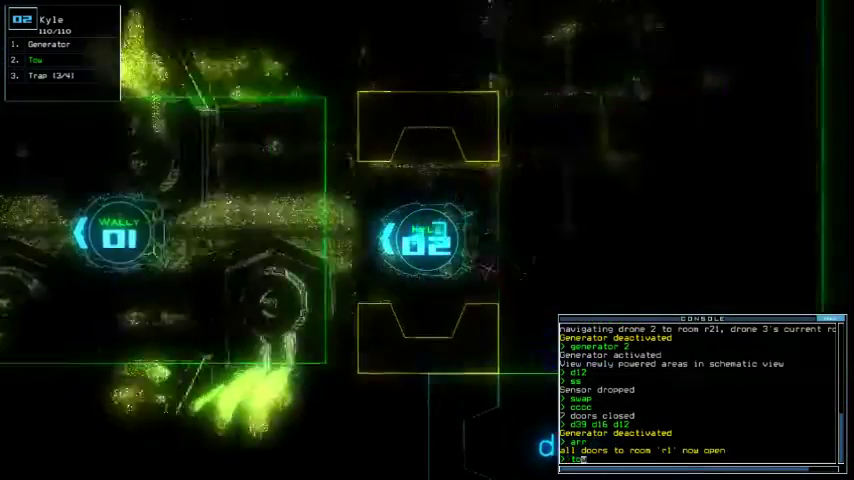
{"action": "type", "text": "tow"}
{"action": "key", "text": "Return"}
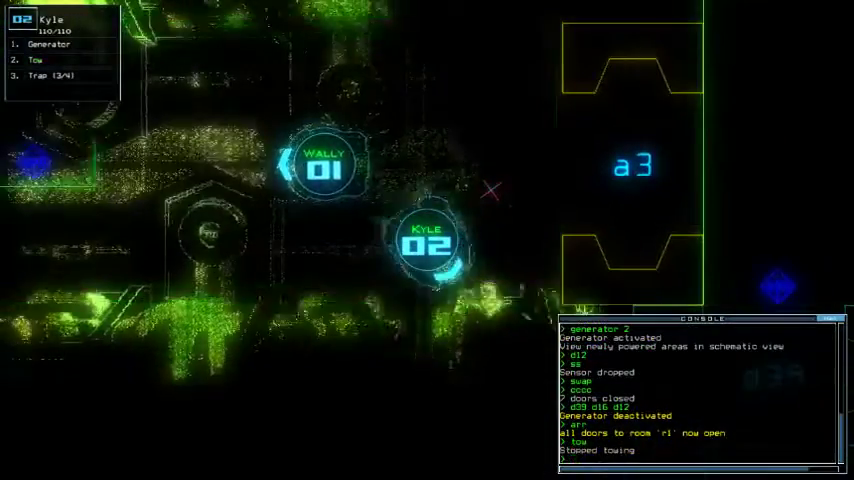
{"action": "type", "text": "navigate"}
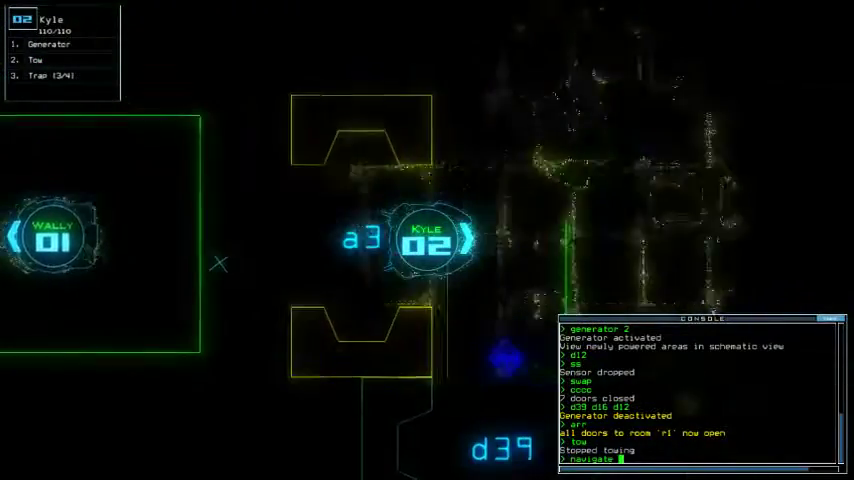
{"action": "type", "text": " 2"}
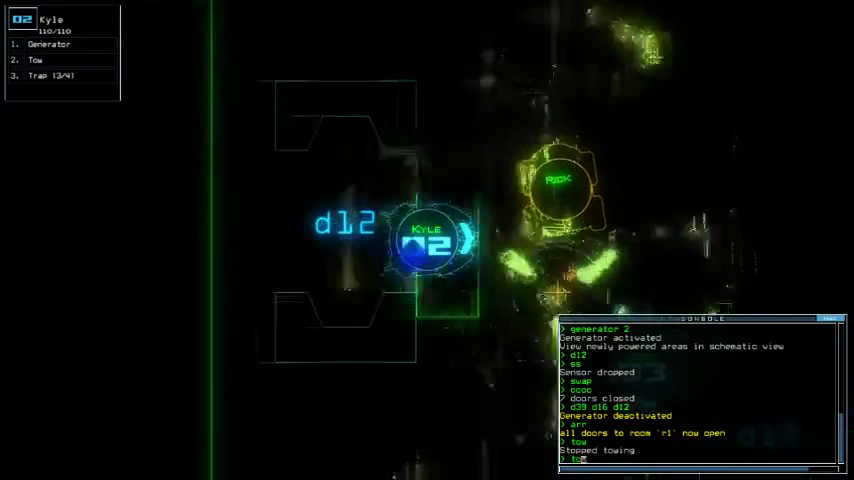
{"action": "key", "text": "ctrl+3"}
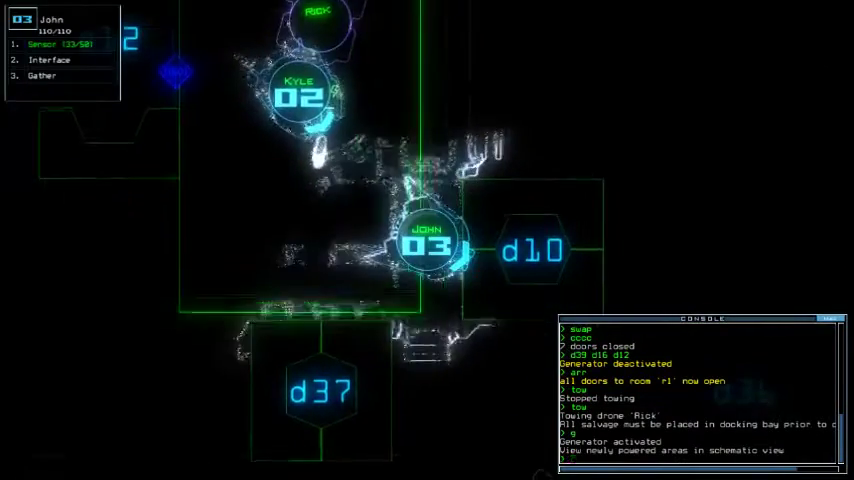
{"action": "type", "text": "d10"}
Step: Open doors d10 and d7, dropping a sensor past each, and survey nearby rooms
{"action": "key", "text": "Return"}
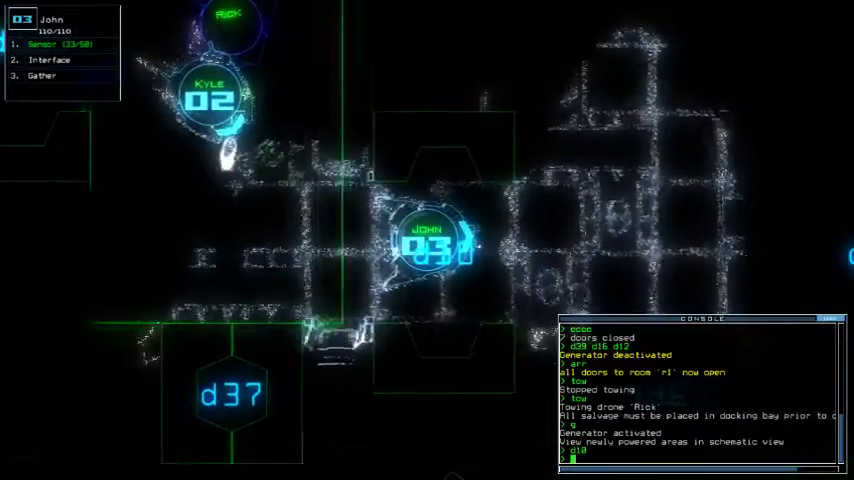
{"action": "type", "text": "ss"}
{"action": "key", "text": "Return"}
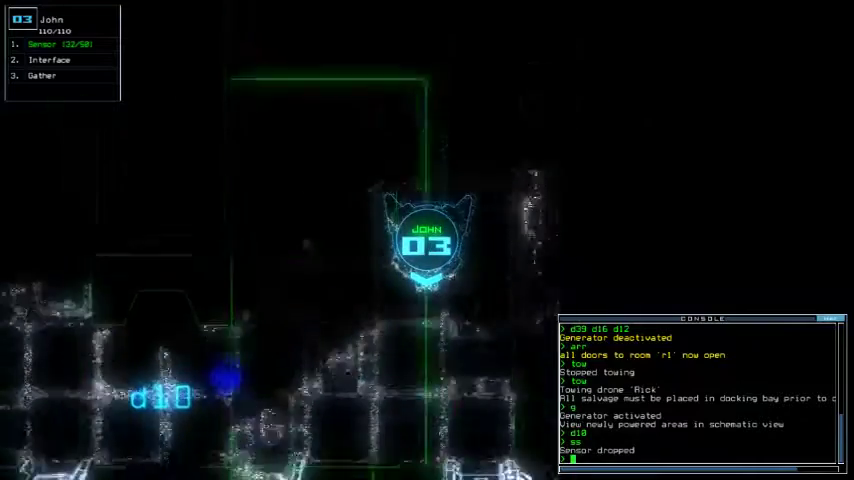
{"action": "key", "text": "Tab"}
{"action": "key", "text": "Tab"}
{"action": "type", "text": "d"}
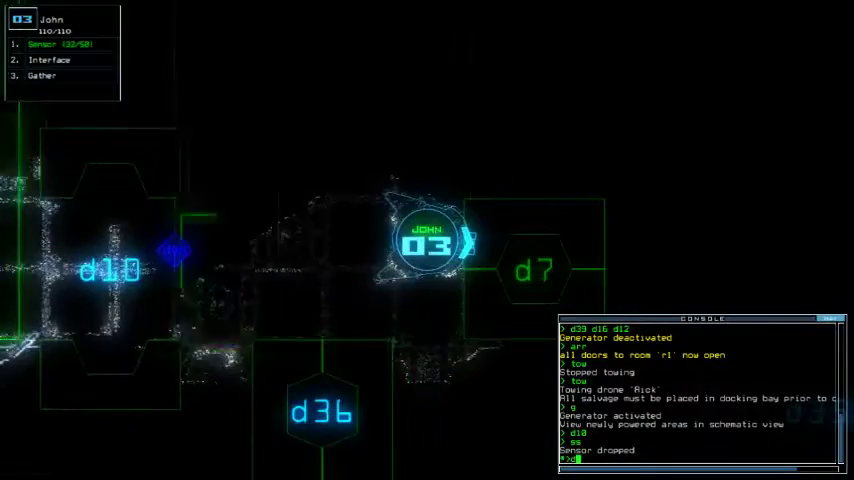
{"action": "key", "text": "Return"}
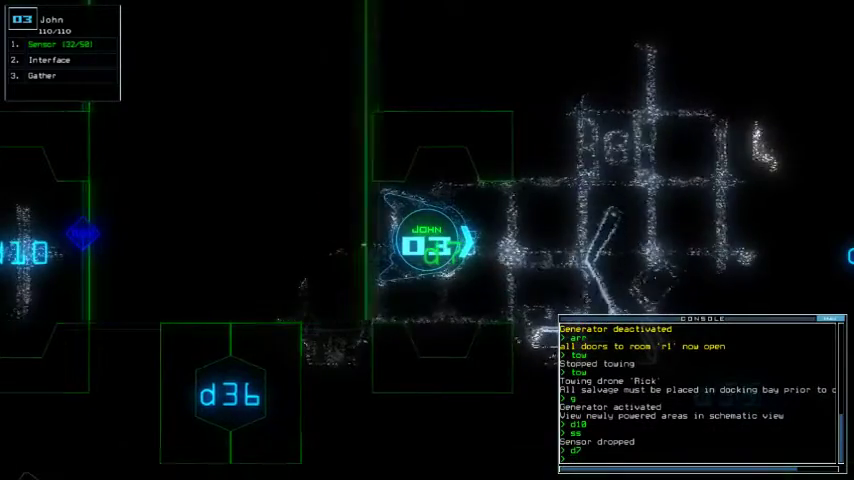
{"action": "type", "text": "ss"}
{"action": "key", "text": "Return"}
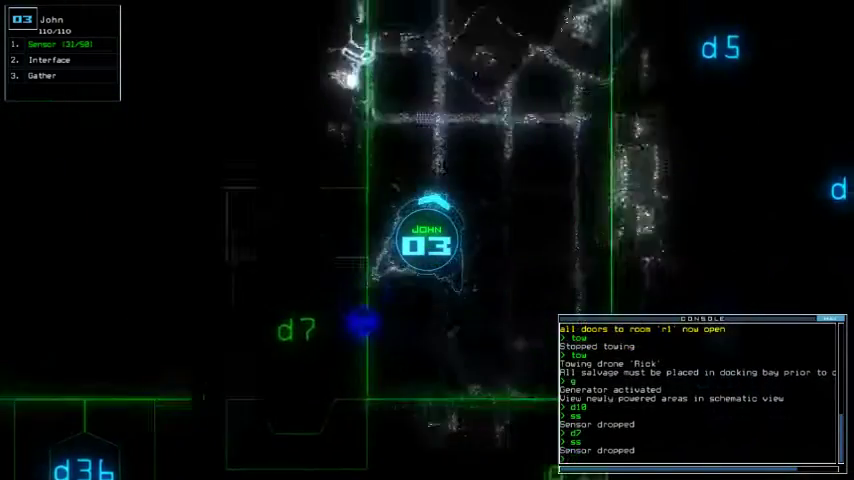
{"action": "type", "text": "nv"}
{"action": "key", "text": "Return"}
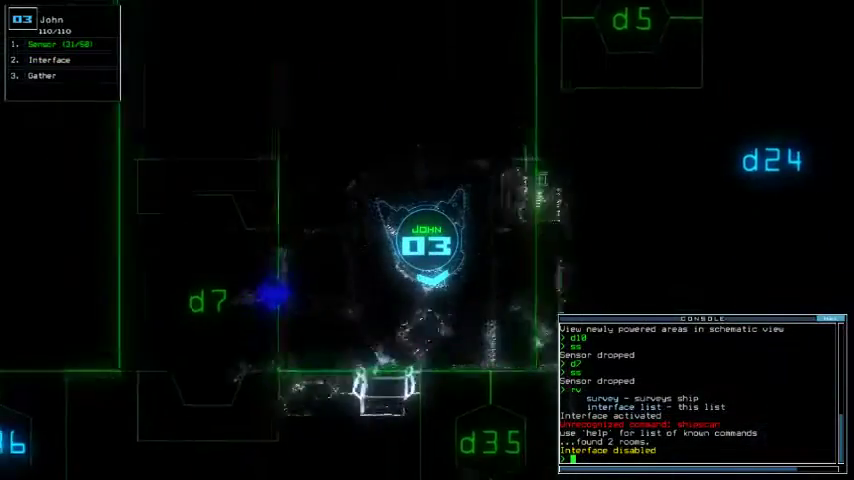
{"action": "type", "text": "d35"}
Step: Open door d35 and collect scrap twice
{"action": "key", "text": "Return"}
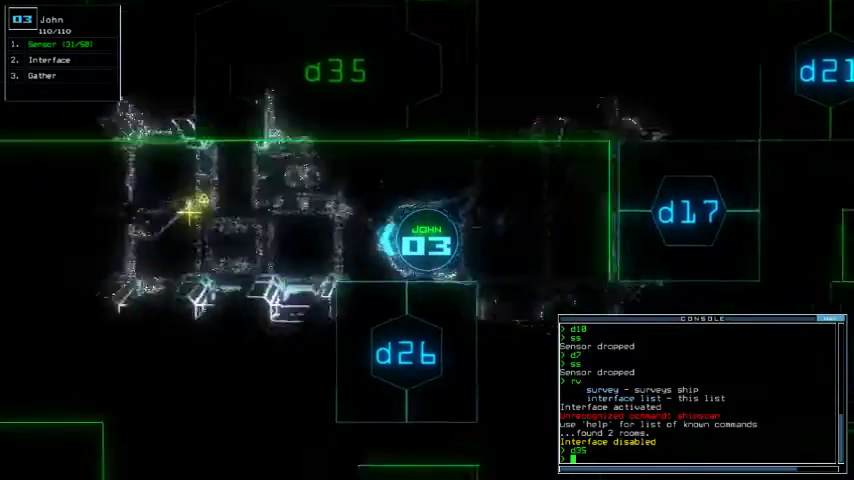
{"action": "type", "text": "g"}
{"action": "key", "text": "Return"}
{"action": "type", "text": "g"}
{"action": "key", "text": "Return"}
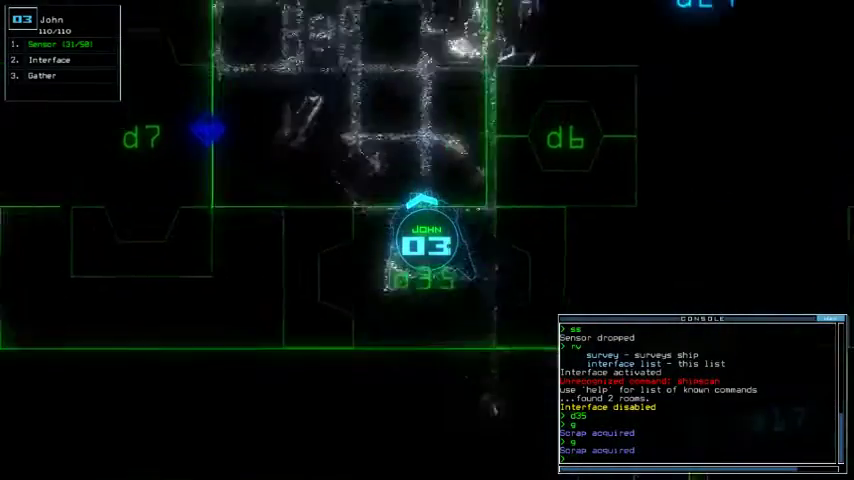
{"action": "type", "text": "cccc"}
Step: Close four doors, open d5 and drop a sensor from John
{"action": "key", "text": "Return"}
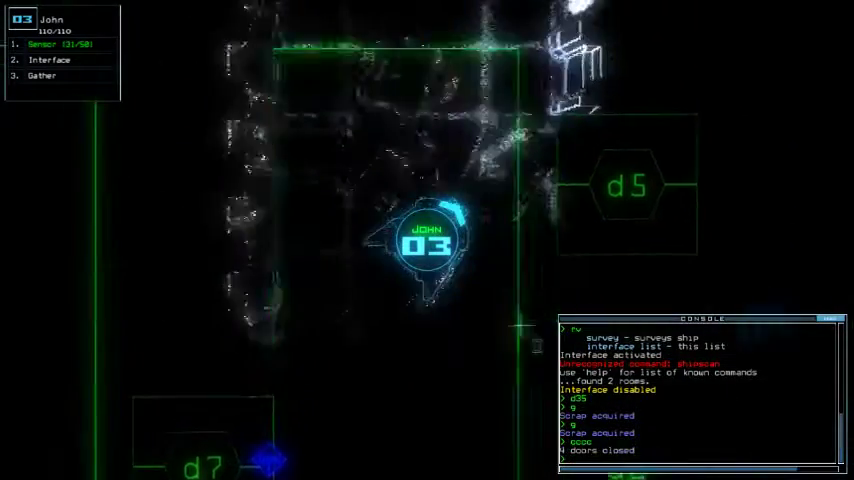
{"action": "key", "text": "Tab"}
{"action": "scroll", "coordinate": [427, 373], "scroll_direction": "up", "scroll_amount": 5}
{"action": "type", "text": "d5"}
{"action": "key", "text": "Return"}
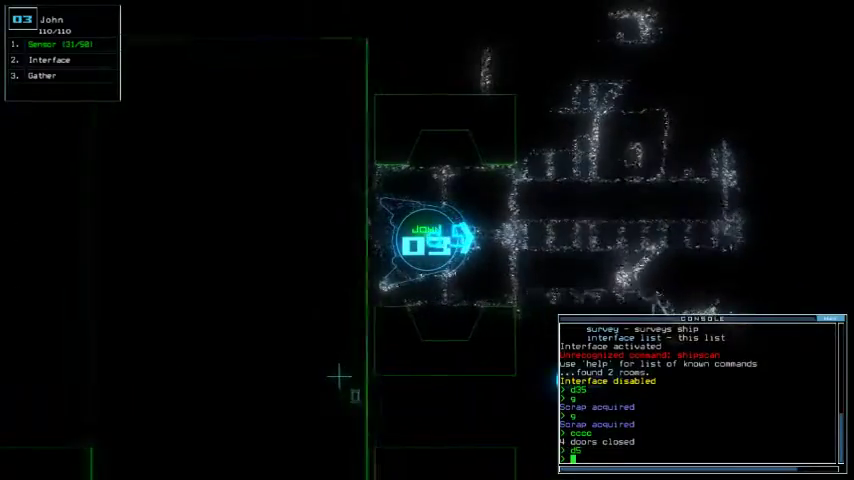
{"action": "type", "text": "ss"}
{"action": "key", "text": "Return"}
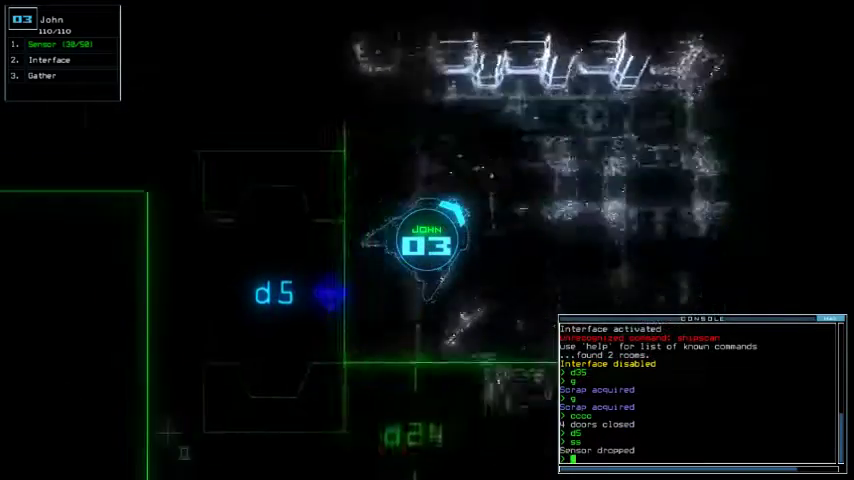
Step: Drive John back toward d5, show the ship schematic and move the console aside
{"action": "key", "text": "Right"}
{"action": "key", "text": "Down"}
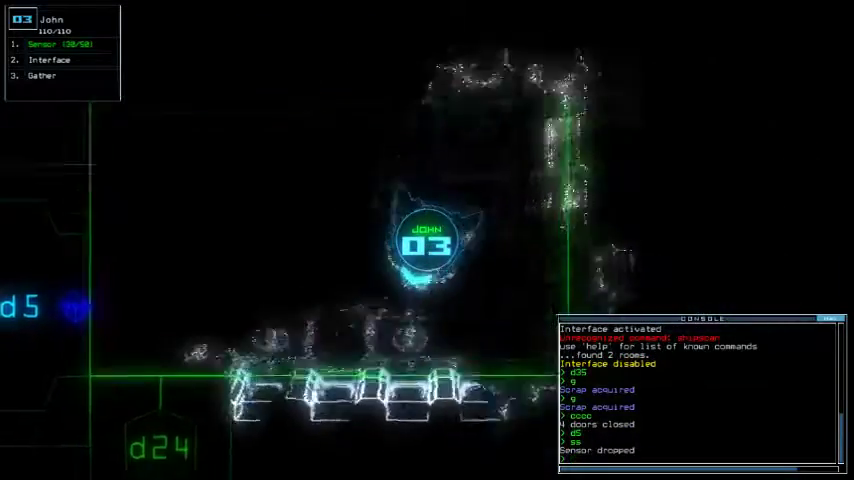
{"action": "key", "text": "Left"}
{"action": "key", "text": "Escape"}
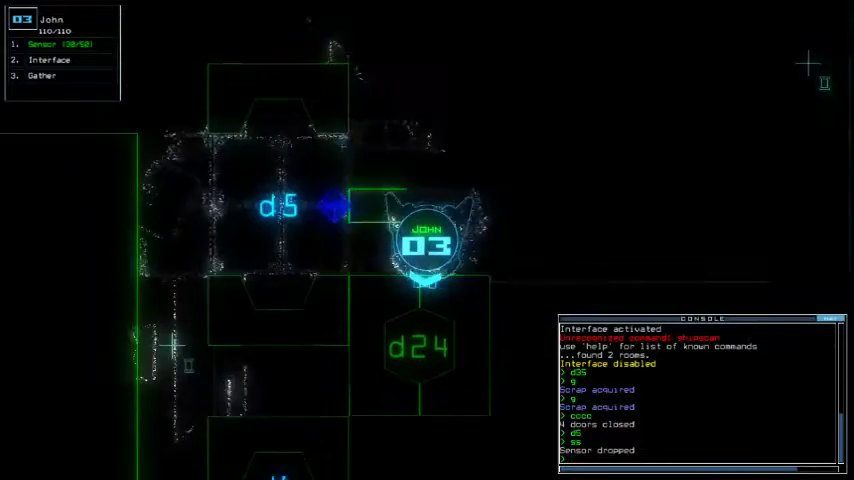
{"action": "left_click_drag", "start_coordinate": [654, 334], "coordinate": [634, 25]}
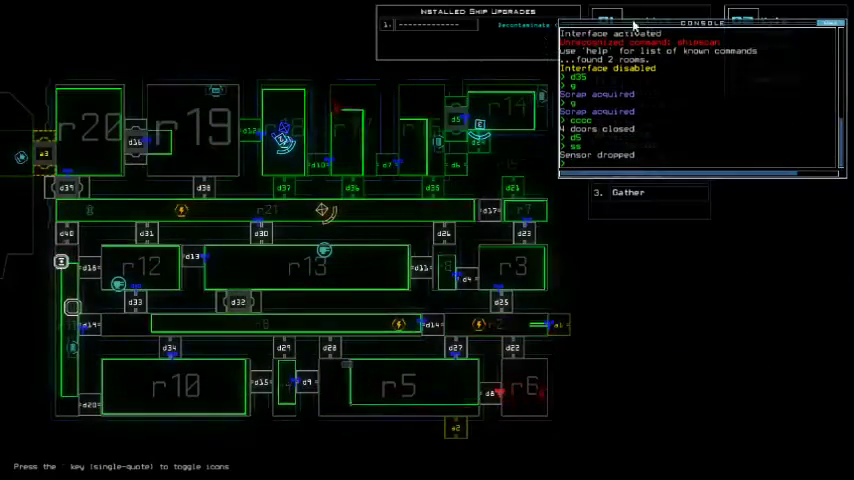
{"action": "type", "text": "d24"}
Step: Open door d24 and drop a second sensor from John
{"action": "key", "text": "Return"}
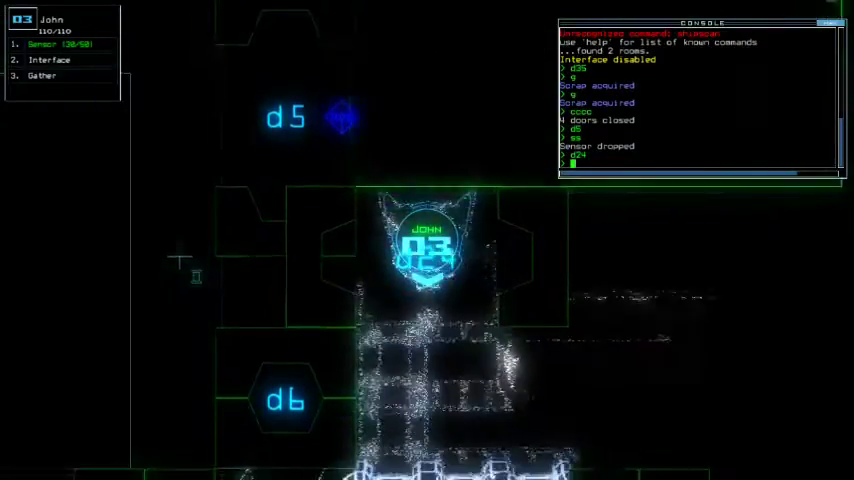
{"action": "type", "text": "ss"}
{"action": "key", "text": "Return"}
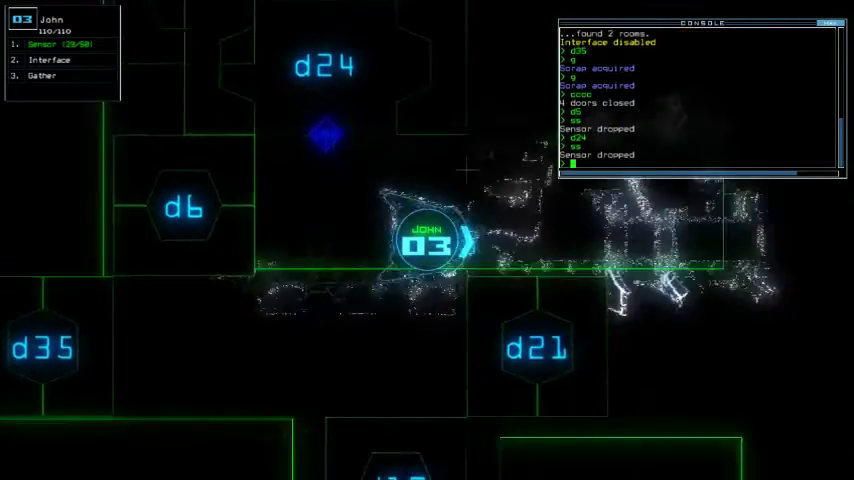
{"action": "scroll", "coordinate": [324, 185], "scroll_direction": "down", "scroll_amount": 5}
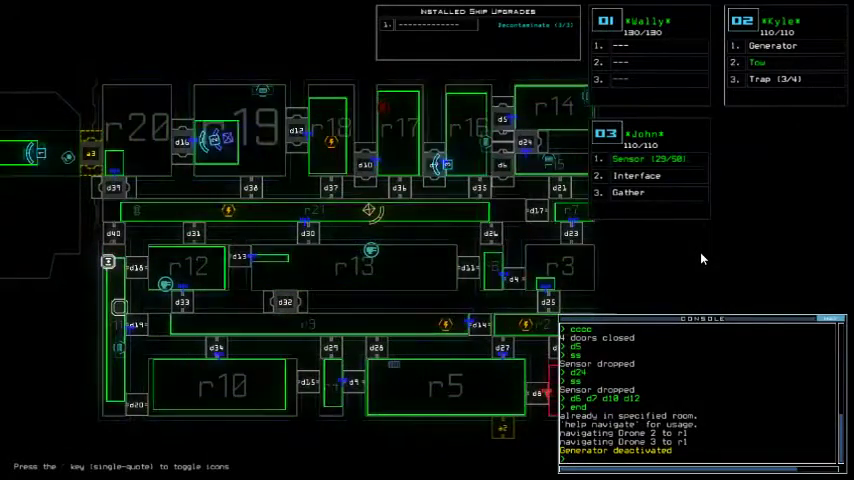
Step: Select Kyle, stop it towing Rick, and cancel its upgrade swap
{"action": "key", "text": "2"}
{"action": "type", "text": "t"}
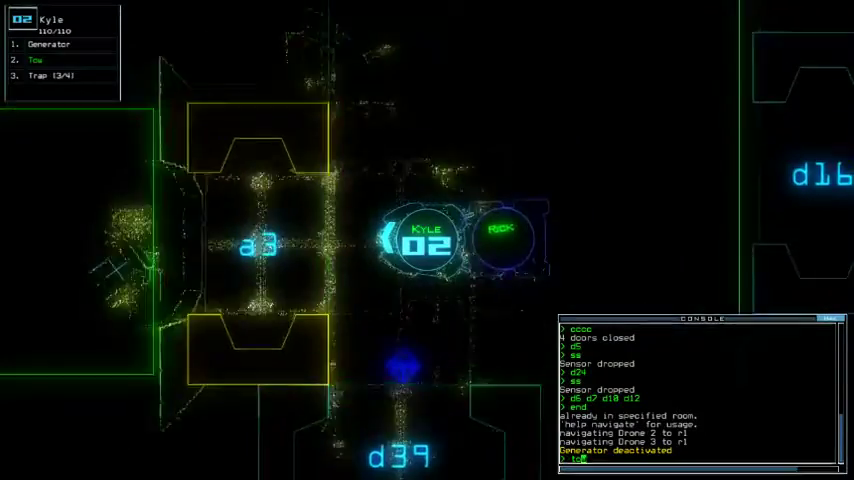
{"action": "type", "text": "o"}
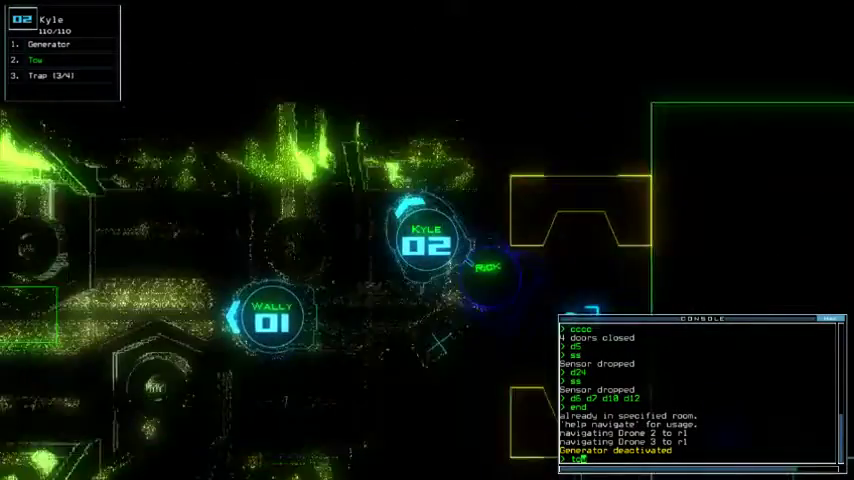
{"action": "type", "text": "w"}
{"action": "key", "text": "Return"}
{"action": "type", "text": "s"}
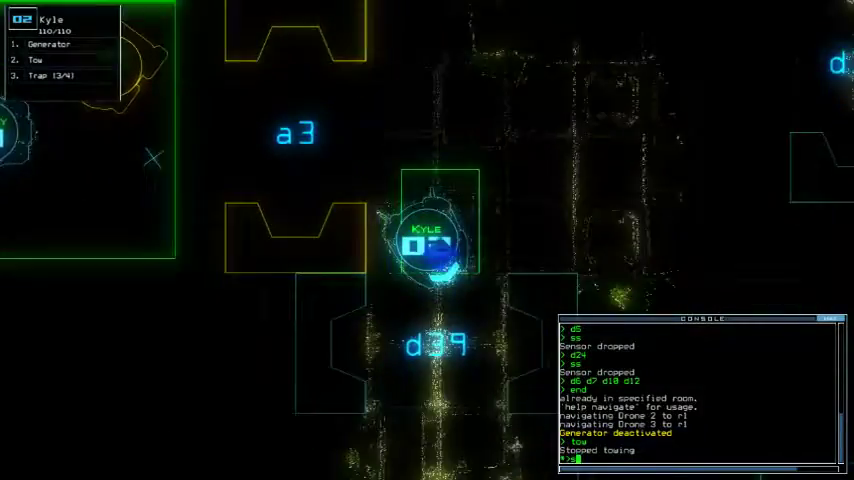
{"action": "key", "text": "Return"}
{"action": "key", "text": "Escape"}
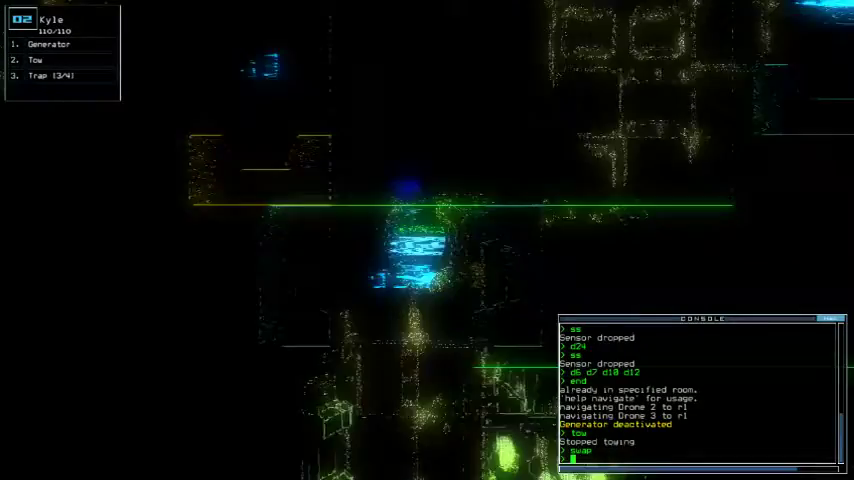
{"action": "type", "text": "1"}
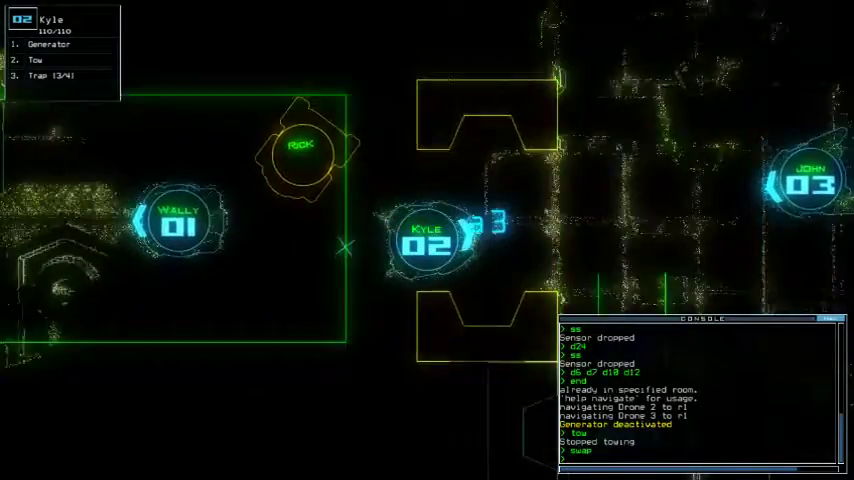
{"action": "type", "text": "swap"}
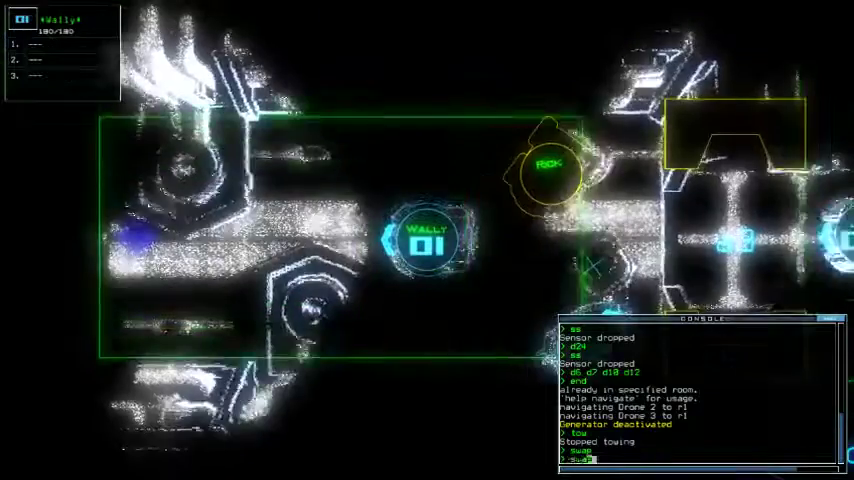
Step: Swap Rick's Generator upgrade onto Wally
{"action": "key", "text": "Return"}
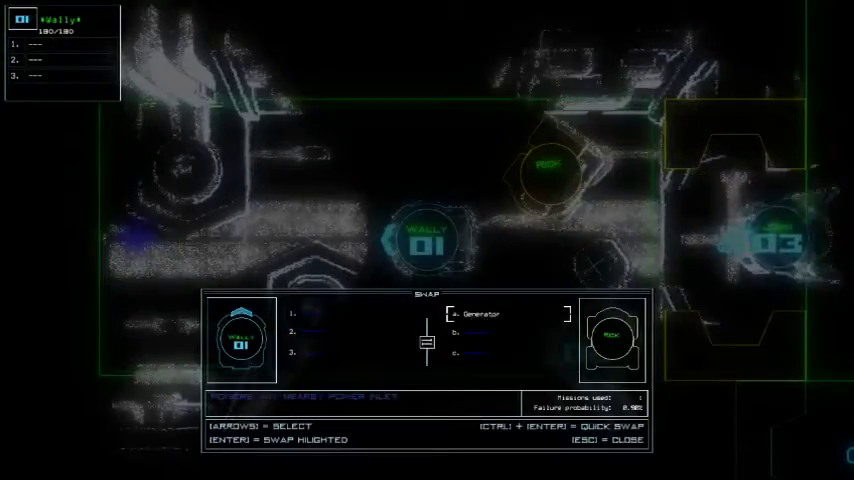
{"action": "key", "text": "Return"}
{"action": "key", "text": "Escape"}
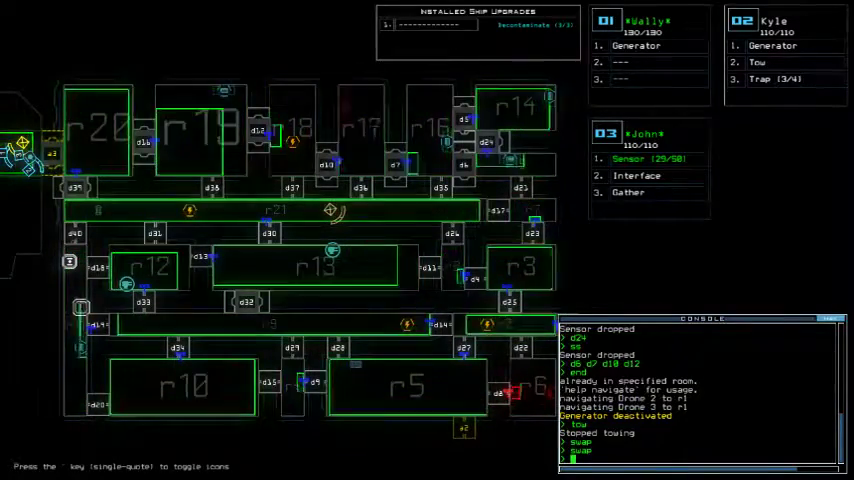
{"action": "key", "text": "Tab"}
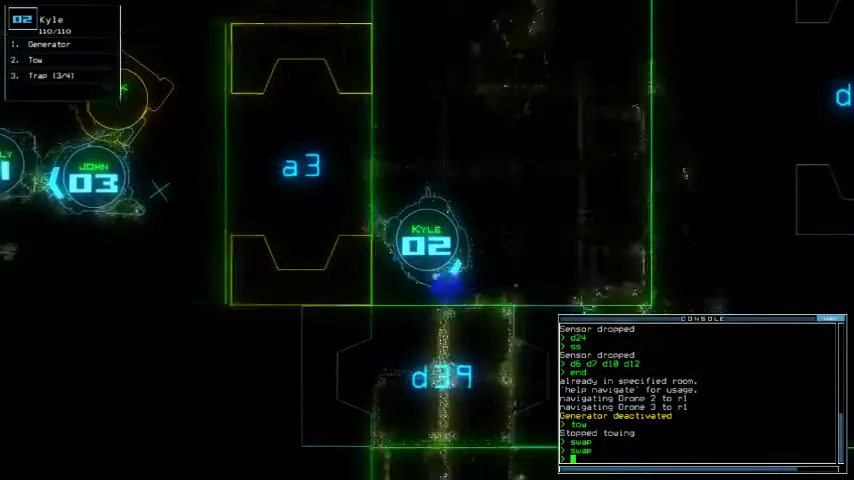
Step: Drive John through a3 and d16, then turn off its interface upgrade
{"action": "key", "text": "3"}
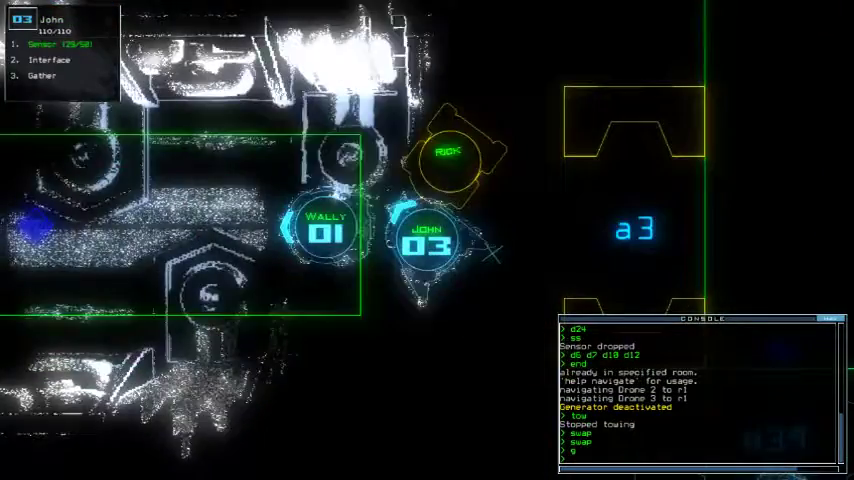
{"action": "key", "text": "Right"}
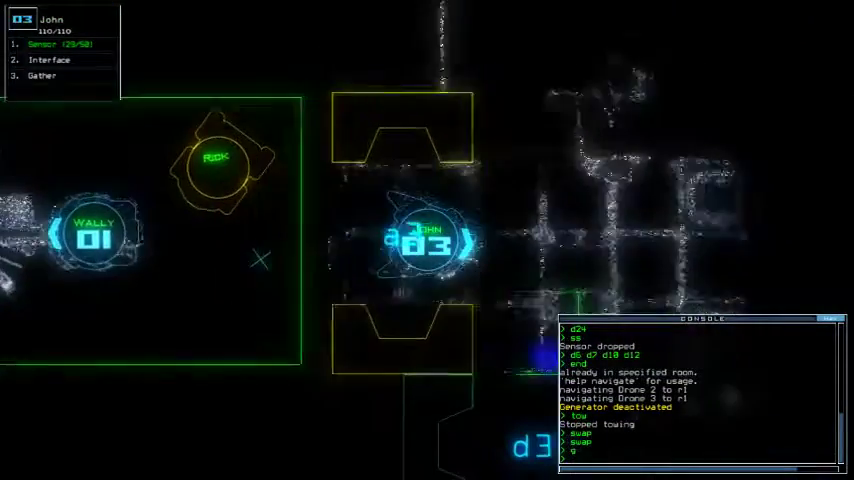
{"action": "key", "text": "Right"}
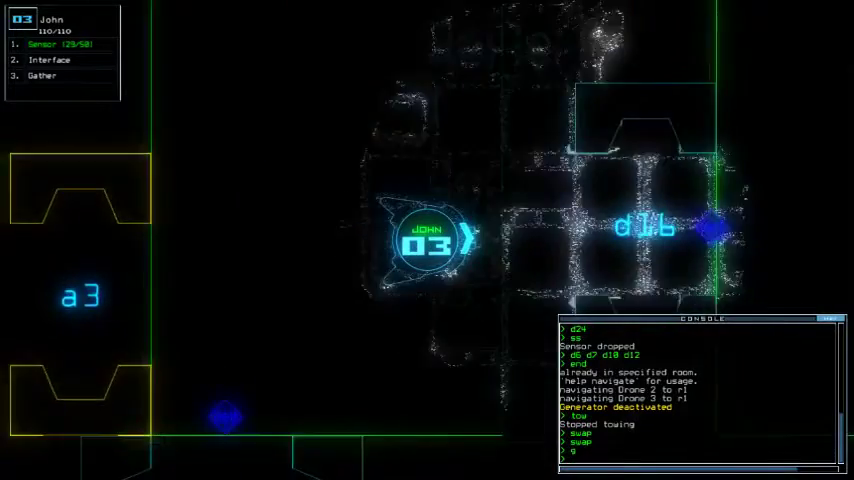
{"action": "key", "text": "Right"}
{"action": "key", "text": "Up"}
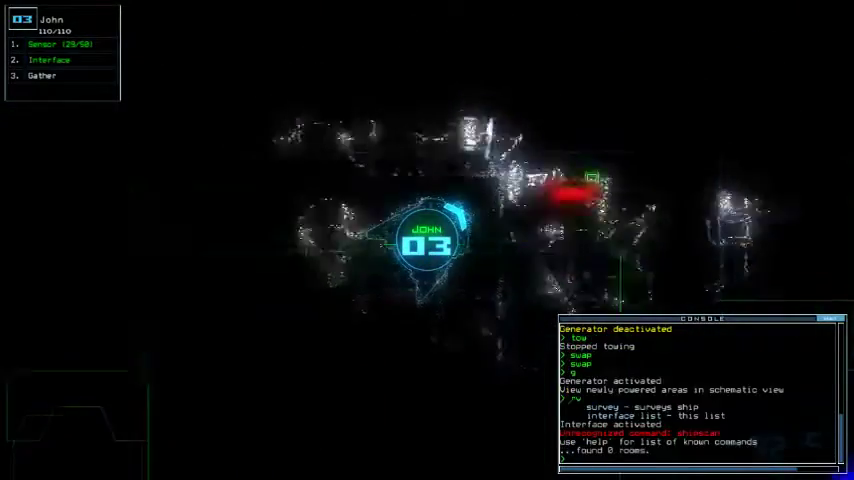
{"action": "key", "text": "Down"}
{"action": "key", "text": "2"}
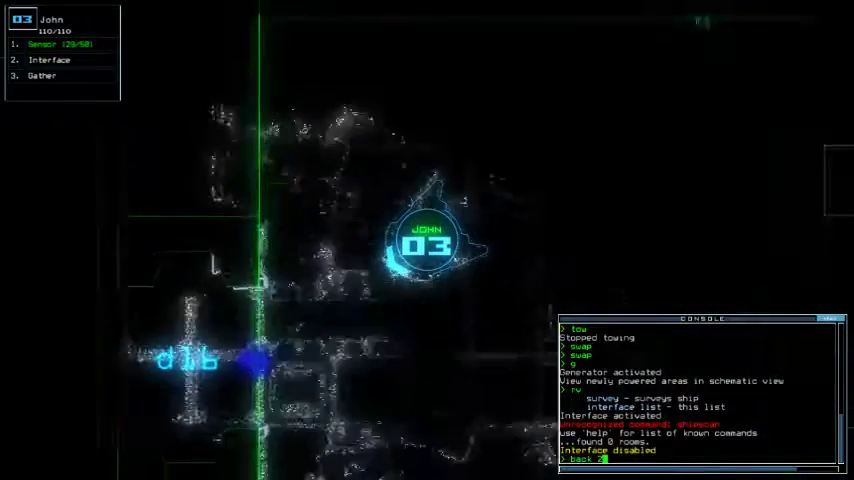
Step: Send Kyle and John back to the ship and leave the barge
{"action": "key", "text": "Return"}
{"action": "type", "text": "ba"}
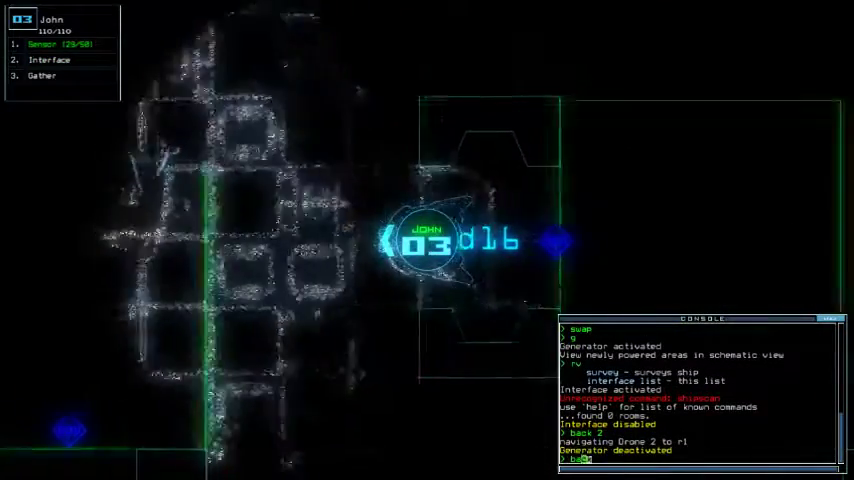
{"action": "type", "text": "ck"}
{"action": "key", "text": "Return"}
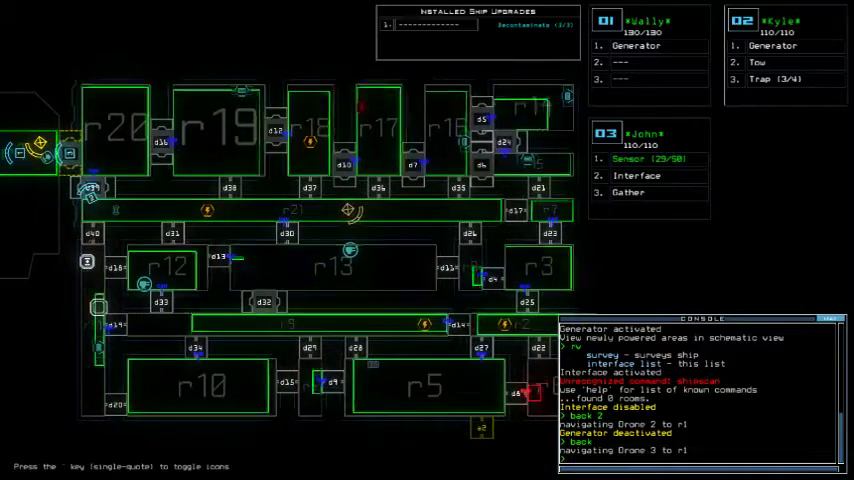
{"action": "type", "text": "op"}
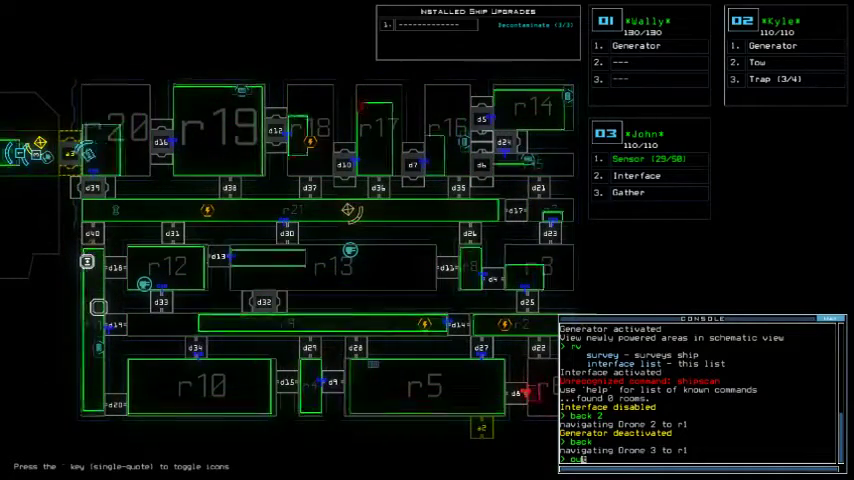
{"action": "type", "text": "t"}
{"action": "key", "text": "Return"}
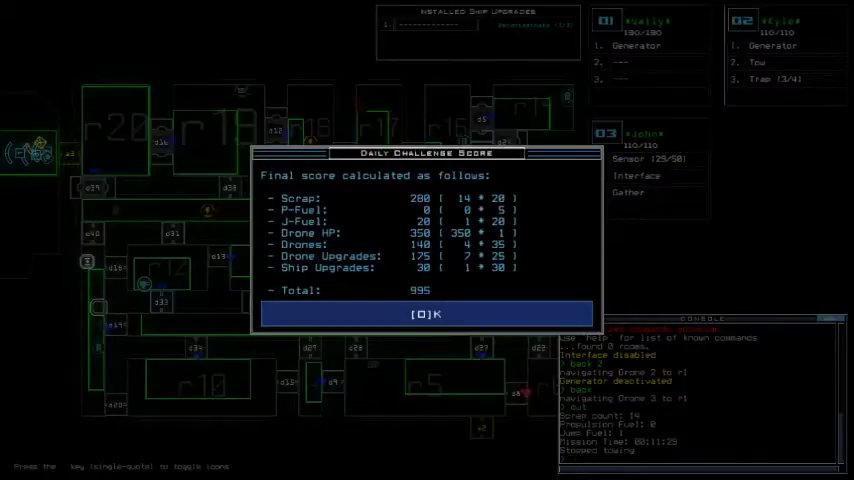
Step: Close the 995-point Daily Challenge Score so the 10/12/2020 leaderboard loads
{"action": "key", "text": "o"}
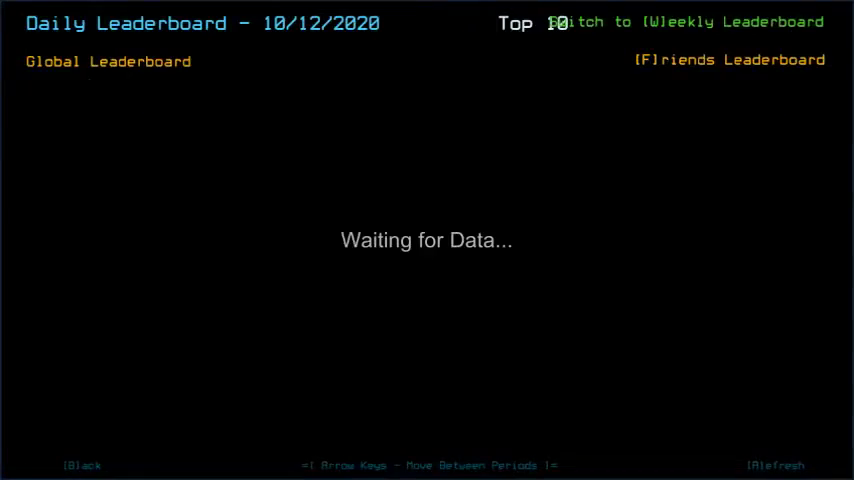